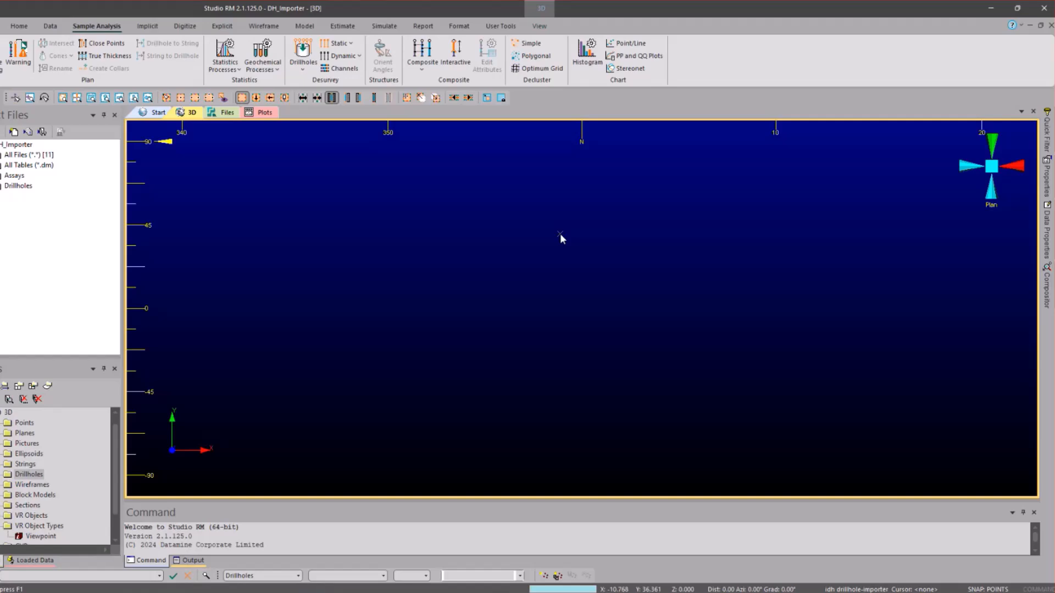
Step: Open the static HOLES3D desurvey settings to view the required input and output files, then close them
{"action": "left_click", "coordinate": [336, 42]}
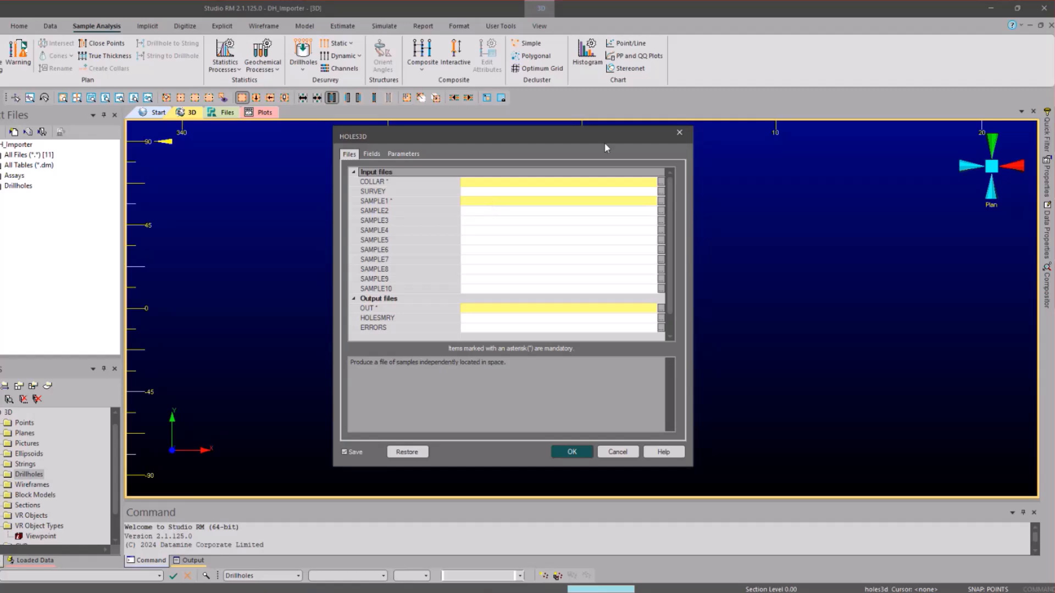
{"action": "left_click", "coordinate": [678, 132]}
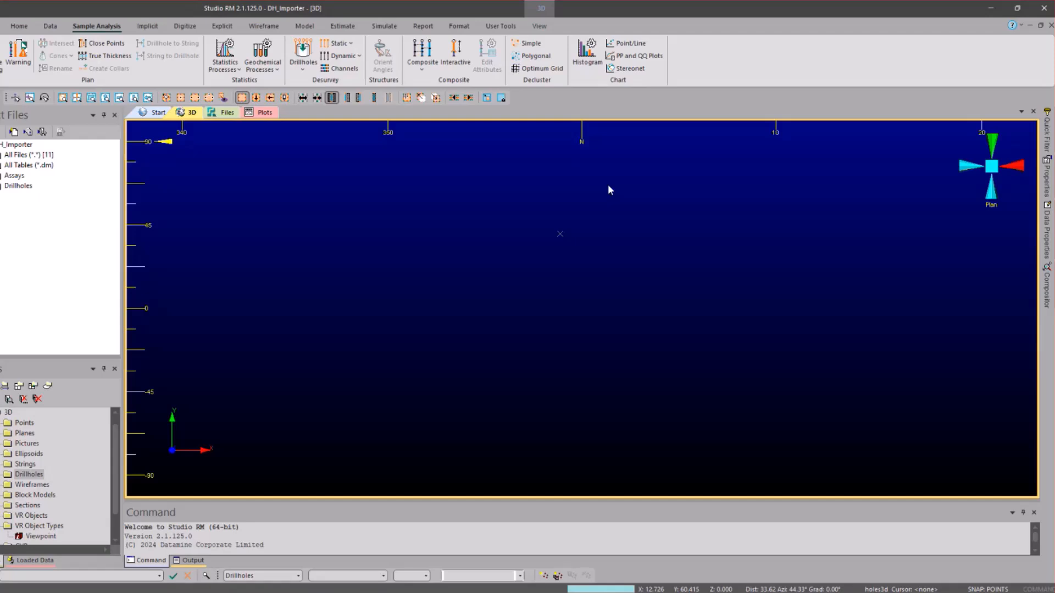
Step: Open the Drillhole Importer and close the Quick access File Explorer window covering it
{"action": "left_click", "coordinate": [308, 52]}
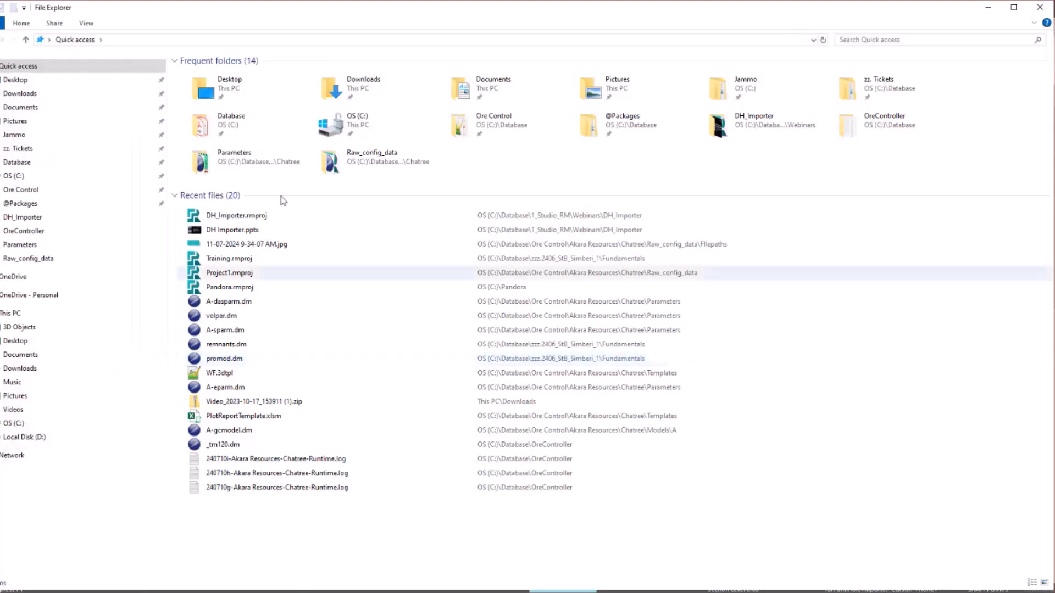
{"action": "left_click", "coordinate": [1039, 7]}
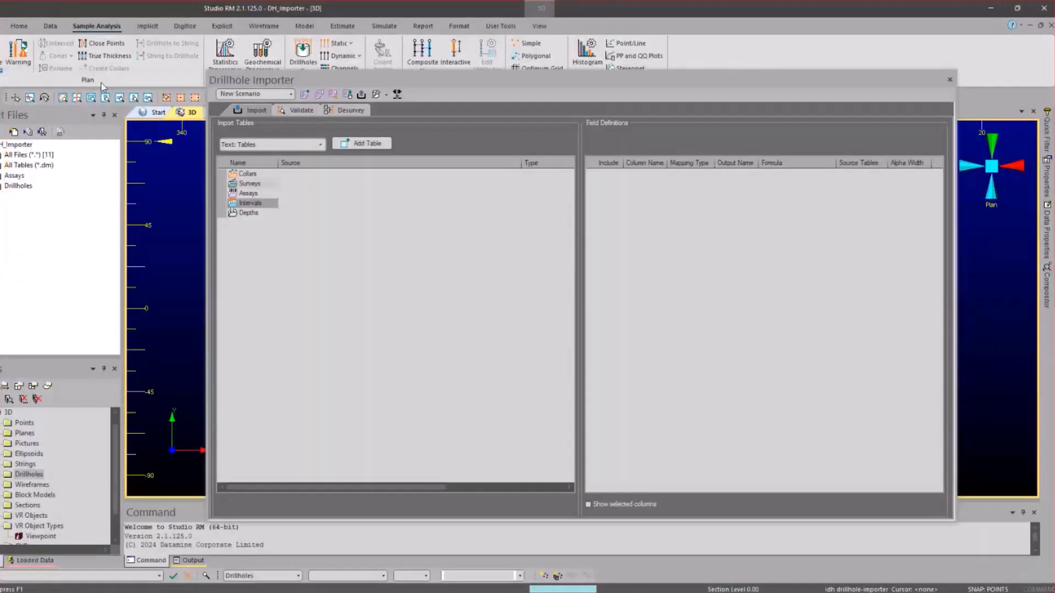
Step: Open the project folder in File Explorer and browse to C:\Database\DMTutorials\Data\VBOP\Text
{"action": "right_click", "coordinate": [9, 147]}
{"action": "left_click", "coordinate": [76, 230]}
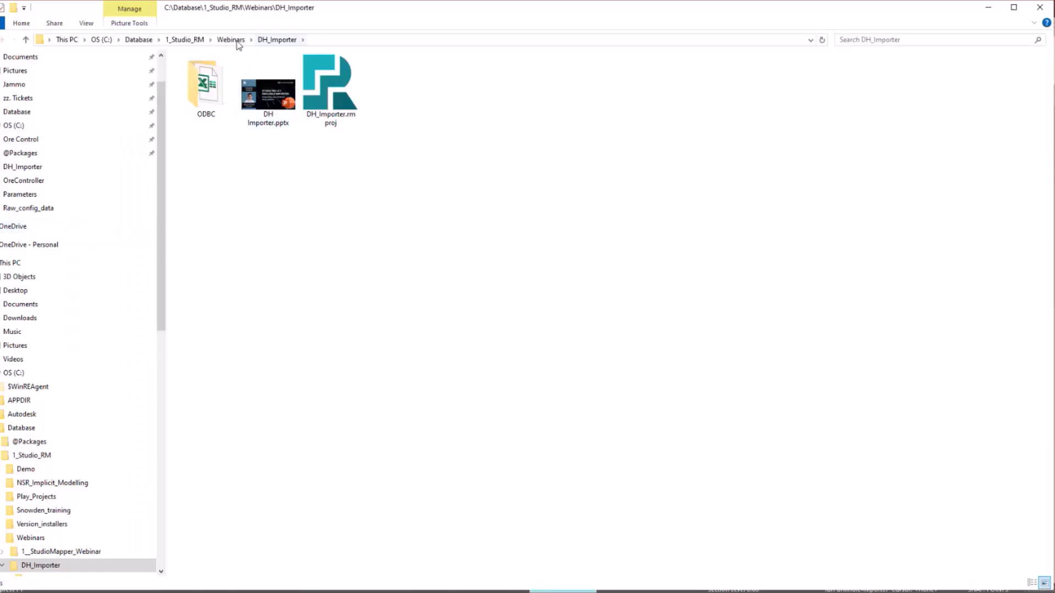
{"action": "left_click", "coordinate": [236, 41]}
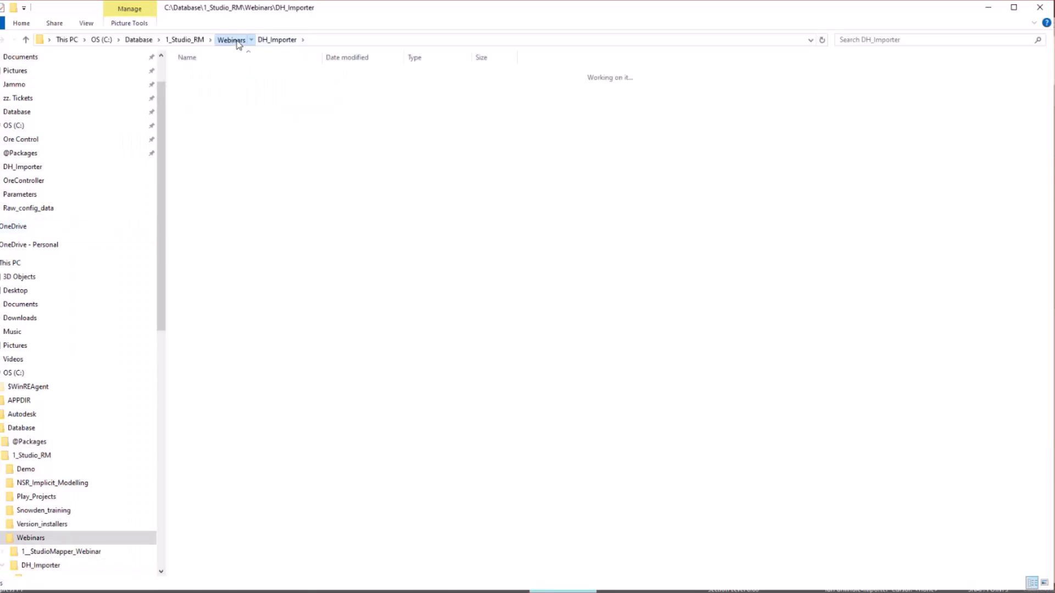
{"action": "left_click", "coordinate": [195, 41]}
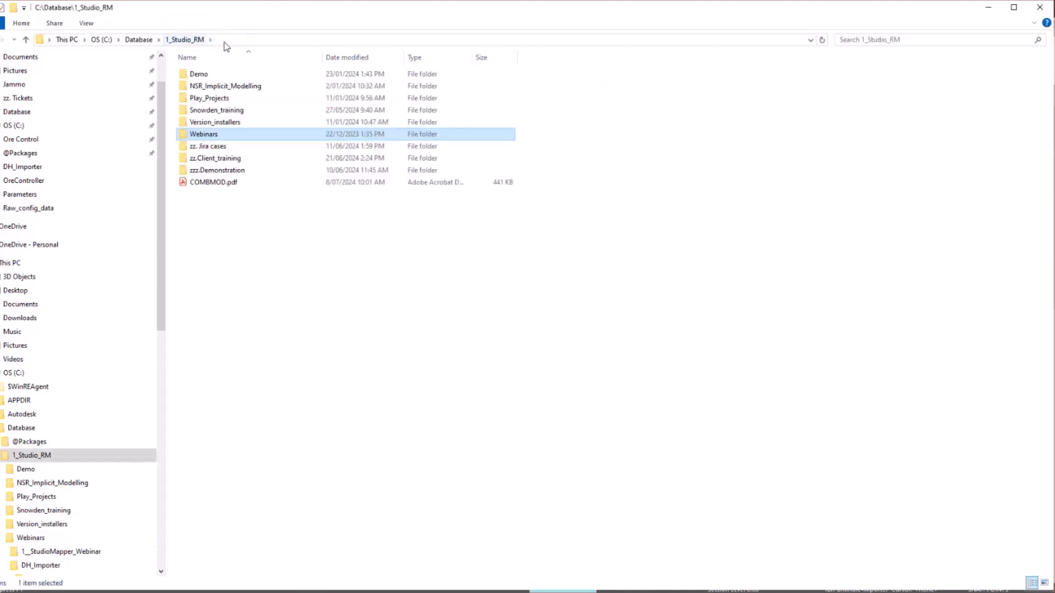
{"action": "double_click", "coordinate": [231, 137]}
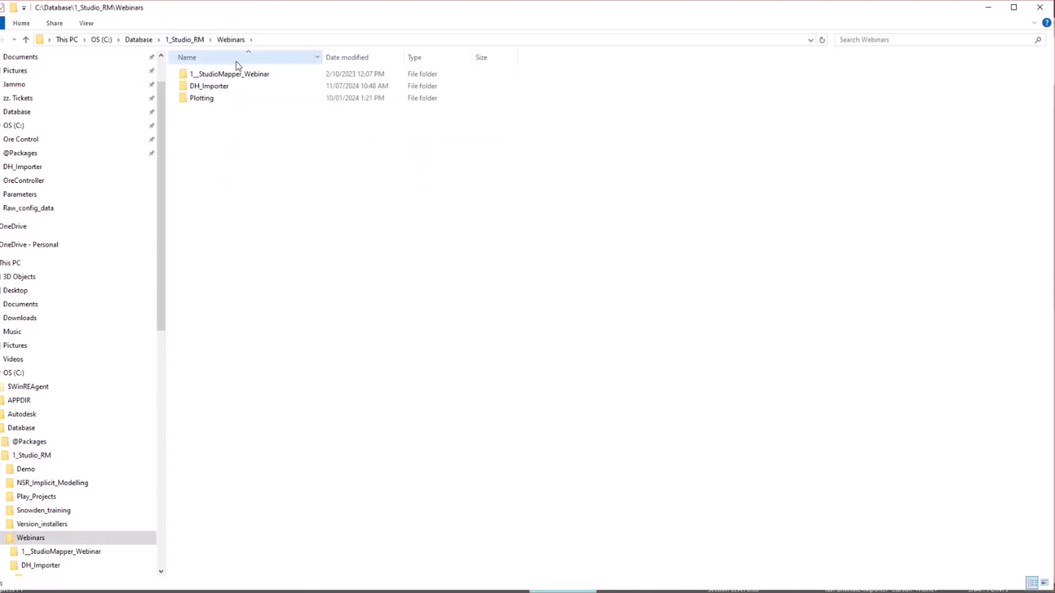
{"action": "left_click", "coordinate": [139, 40]}
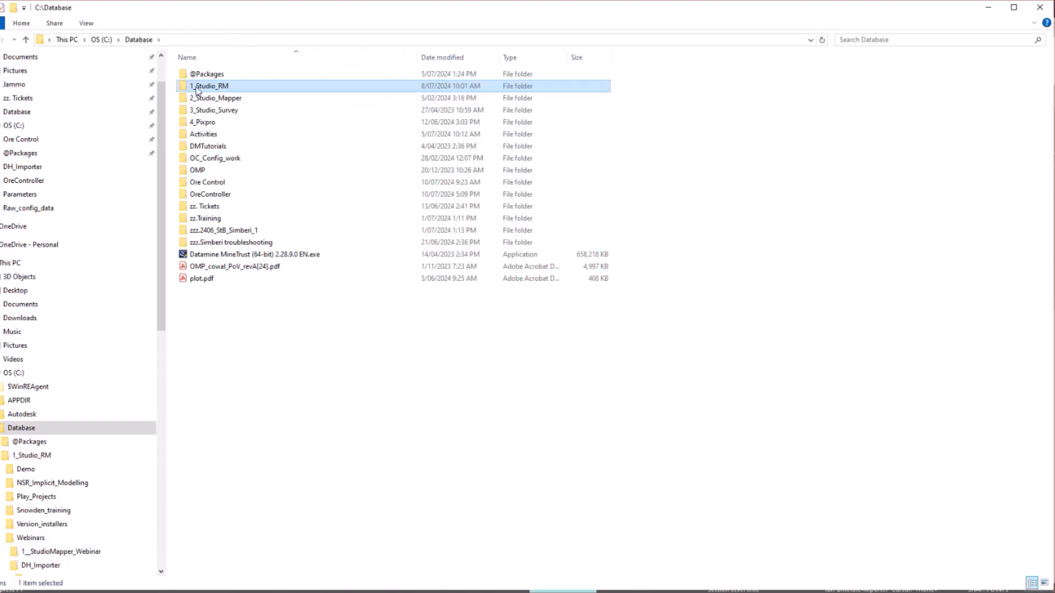
{"action": "double_click", "coordinate": [230, 146]}
{"action": "double_click", "coordinate": [231, 77]}
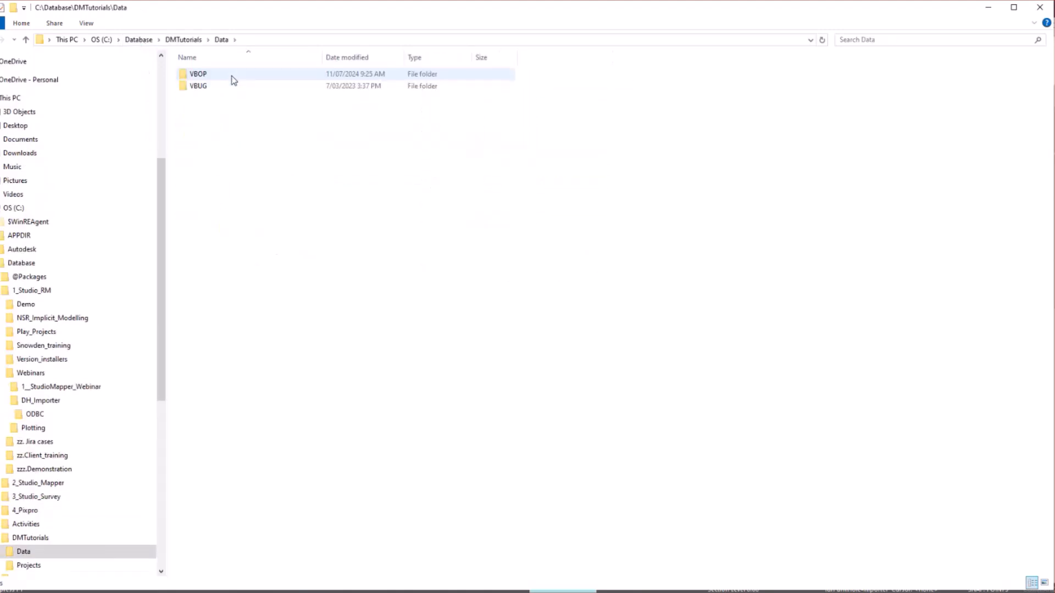
{"action": "double_click", "coordinate": [231, 77]}
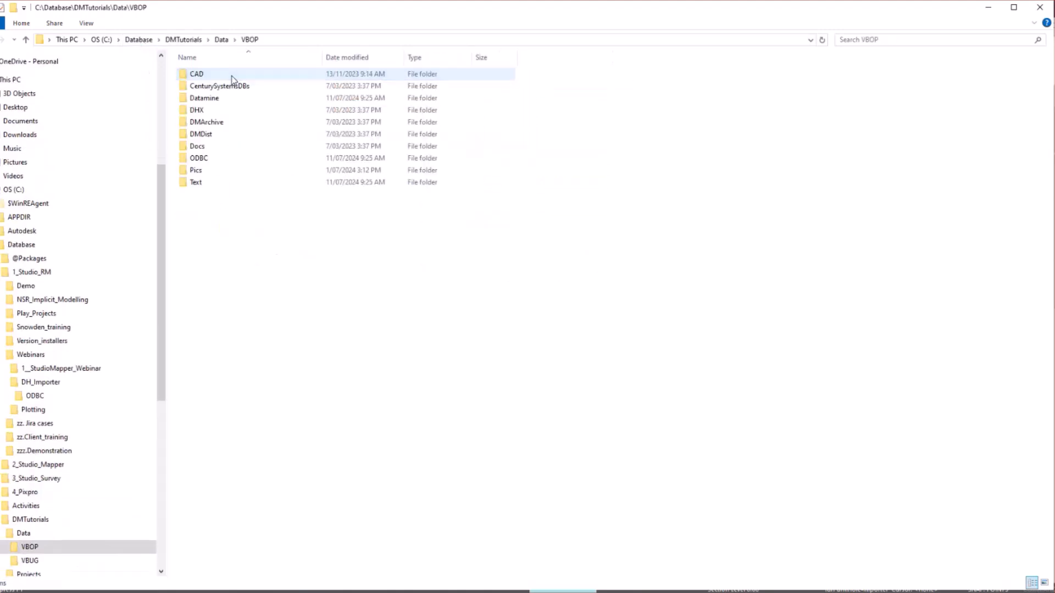
{"action": "double_click", "coordinate": [218, 182]}
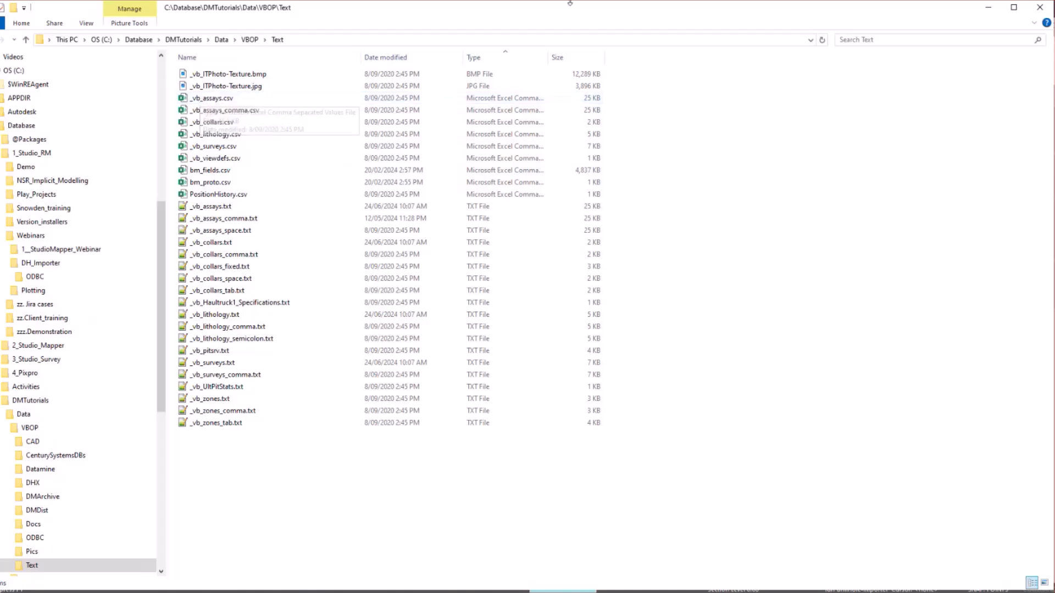
Step: Add _vb_assays.csv, _vb_collars.csv, _vb_surveys.csv and _vb_lithology.csv from the Text folder to the Drillhole Importer's import tables
{"action": "left_click_drag", "start_coordinate": [629, 6], "coordinate": [800, 226]}
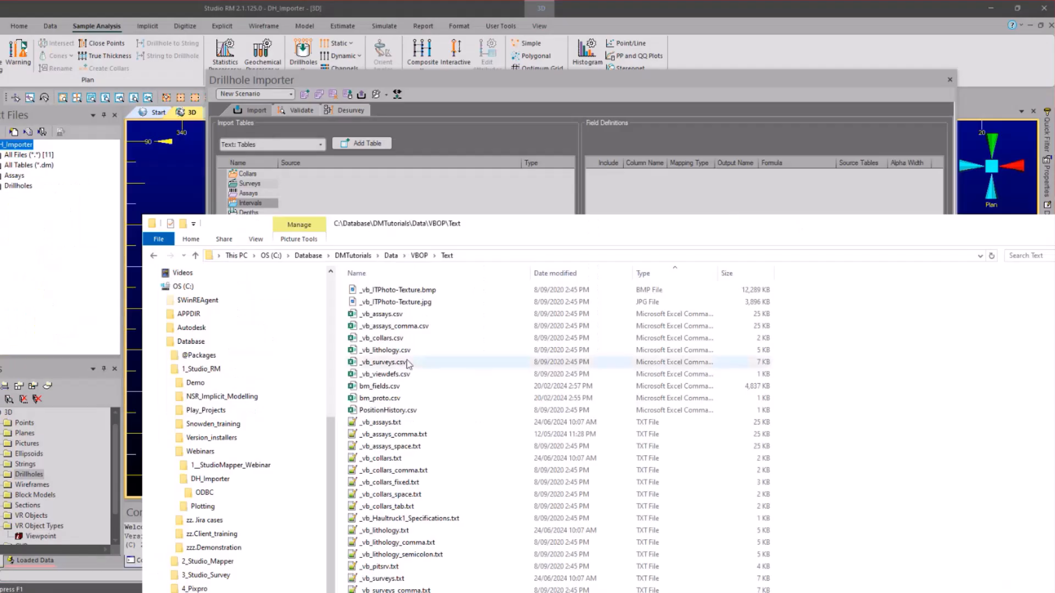
{"action": "left_click", "coordinate": [388, 319]}
{"action": "left_click", "coordinate": [388, 338], "text": "ctrl"}
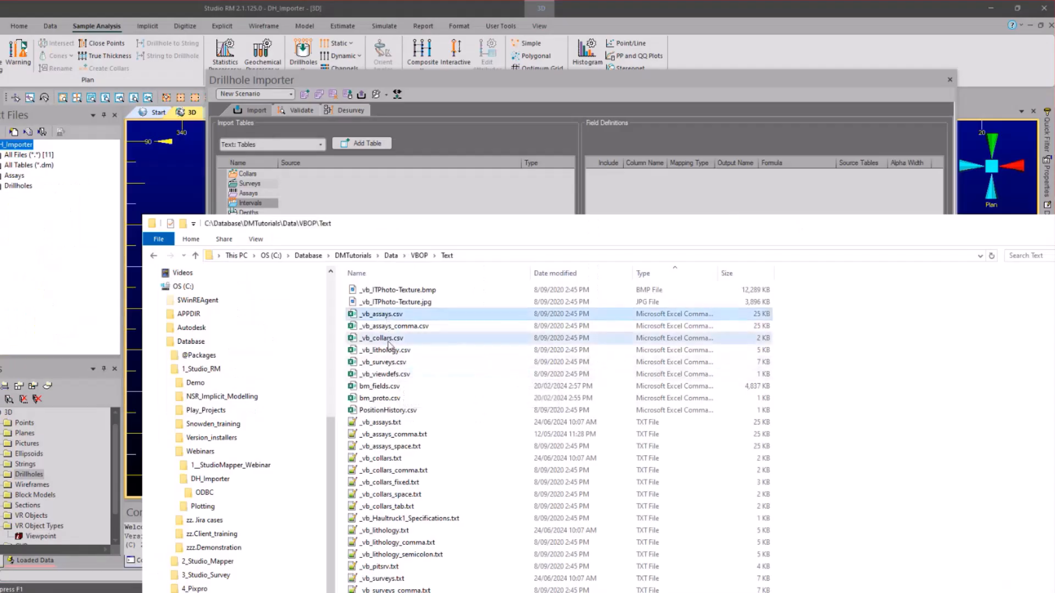
{"action": "left_click", "coordinate": [390, 365], "text": "ctrl"}
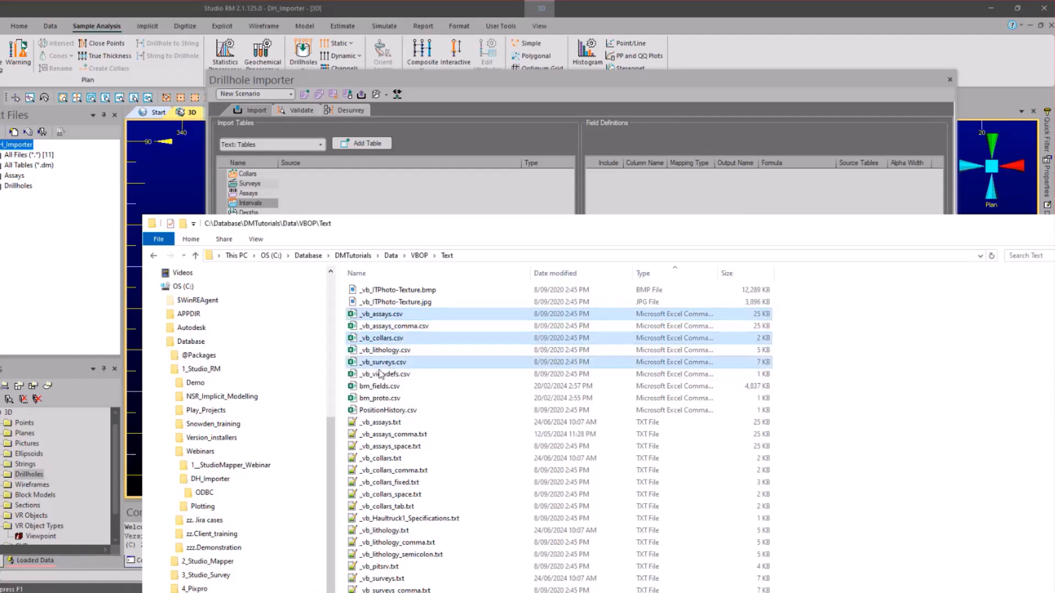
{"action": "left_click", "coordinate": [396, 352], "text": "ctrl"}
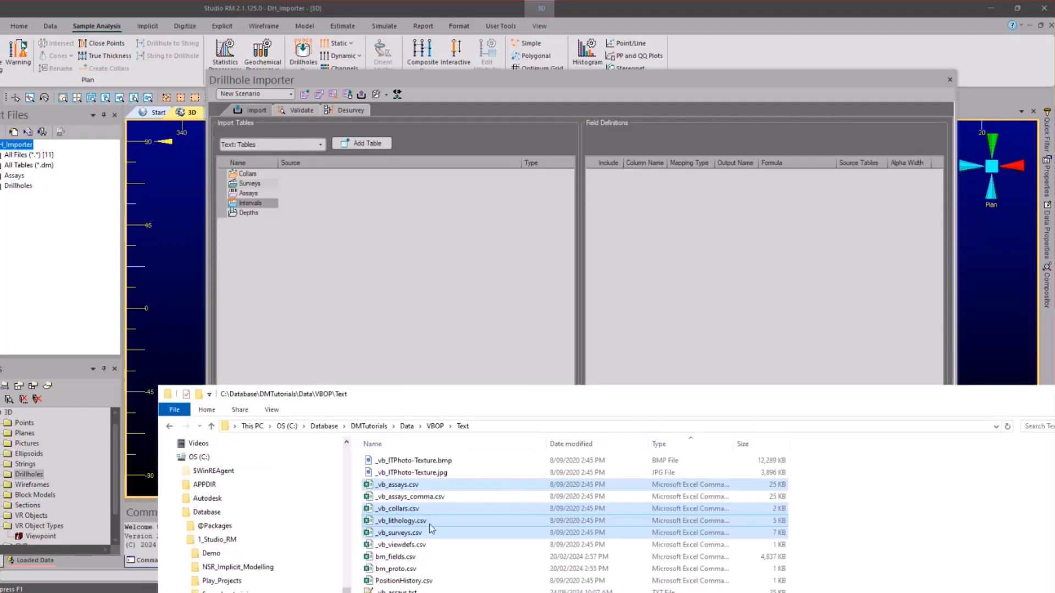
{"action": "left_click_drag", "start_coordinate": [433, 522], "coordinate": [435, 319]}
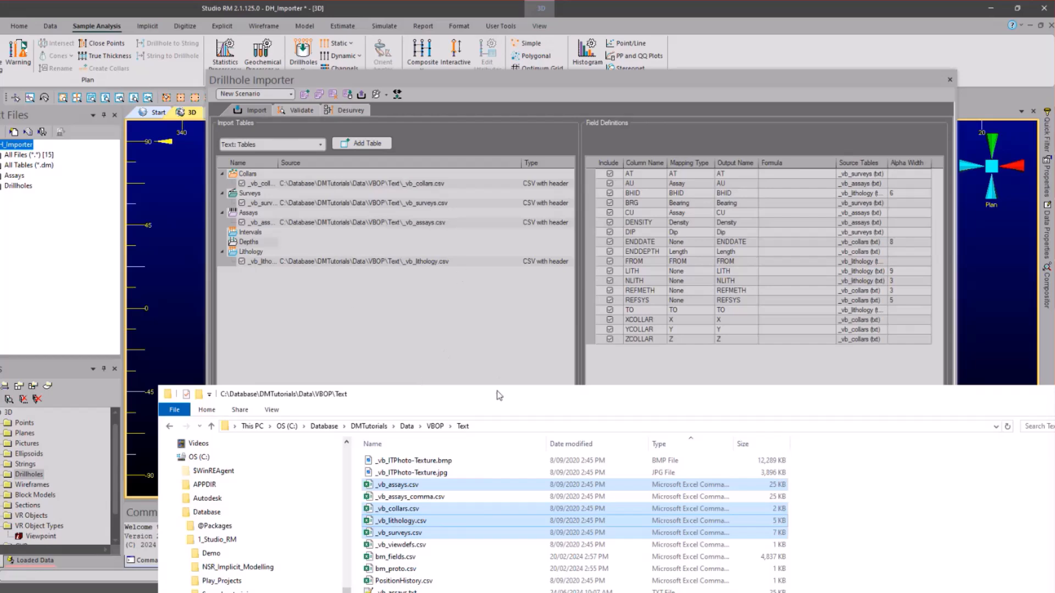
{"action": "left_click_drag", "start_coordinate": [406, 422], "coordinate": [405, 421]}
{"action": "left_click_drag", "start_coordinate": [938, 425], "coordinate": [720, 427]}
{"action": "left_click", "coordinate": [918, 419]}
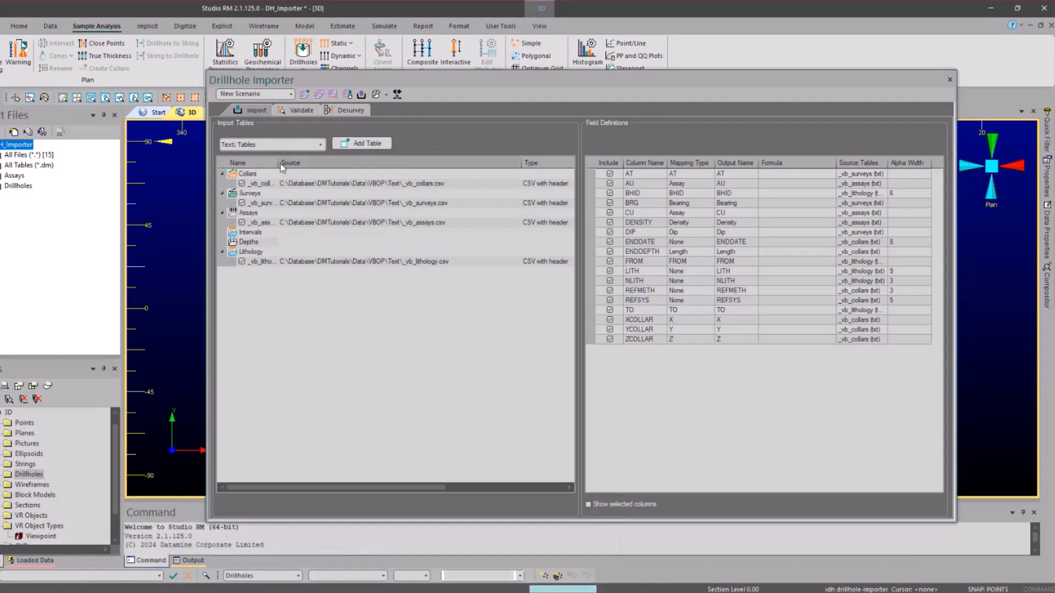
Step: Widen the Name column, narrow the Source column and enlarge the Drillhole Importer window
{"action": "left_click_drag", "start_coordinate": [277, 162], "coordinate": [305, 163]}
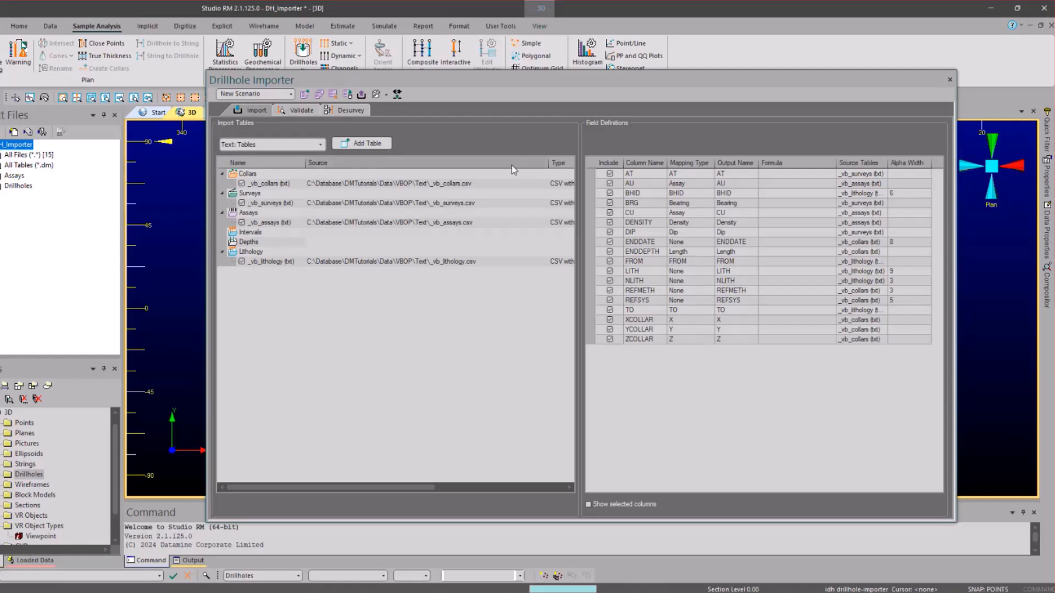
{"action": "left_click_drag", "start_coordinate": [548, 163], "coordinate": [440, 162]}
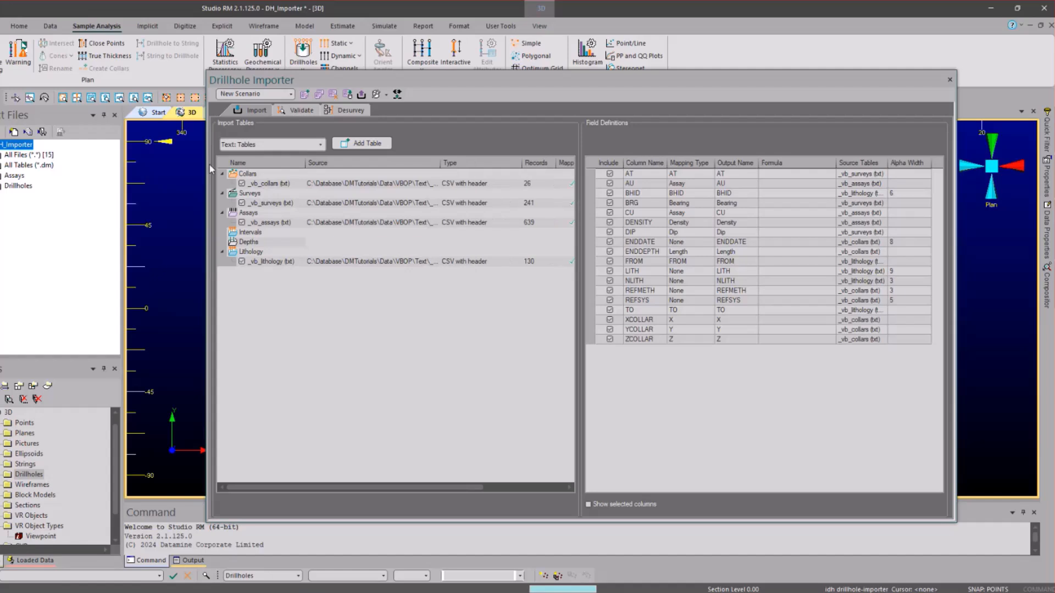
{"action": "left_click_drag", "start_coordinate": [3, 154], "coordinate": [2, 156]}
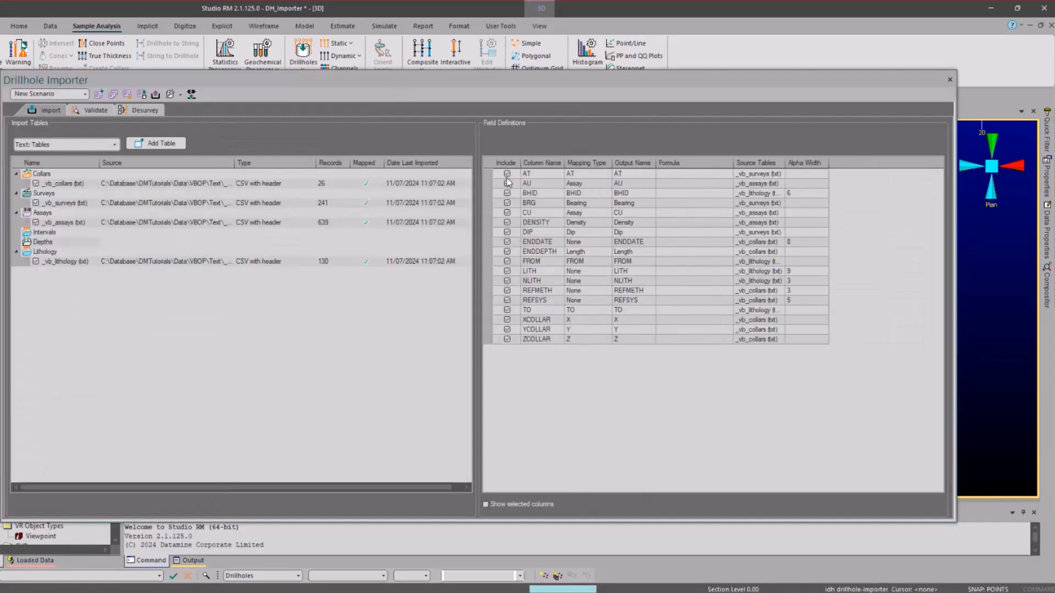
{"action": "left_click_drag", "start_coordinate": [955, 204], "coordinate": [1021, 199]}
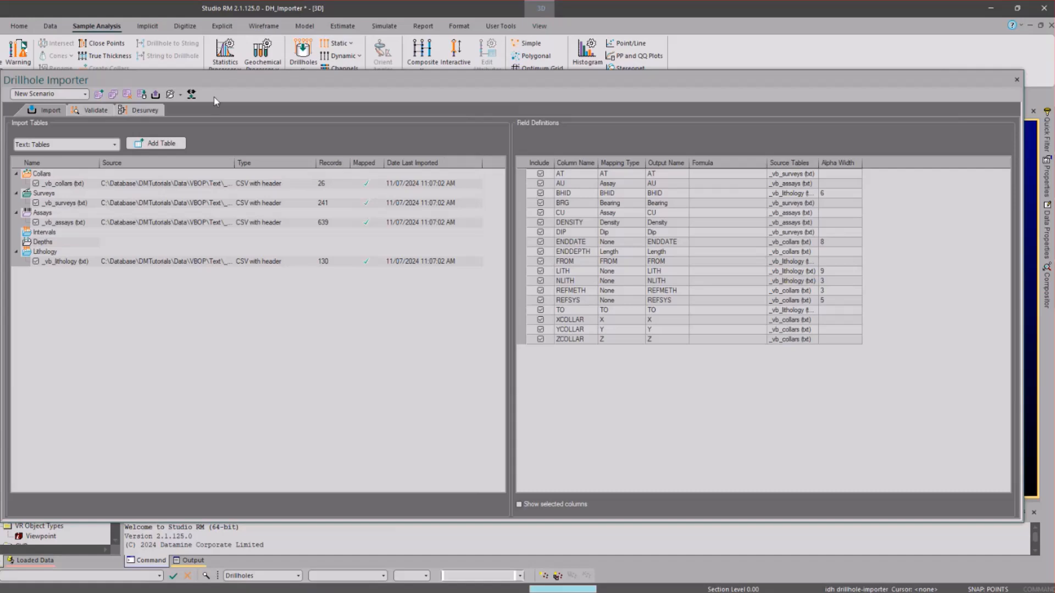
Step: Examine the _vb_surveys table's field definitions and the full source paths of the imported tables
{"action": "left_click", "coordinate": [53, 201]}
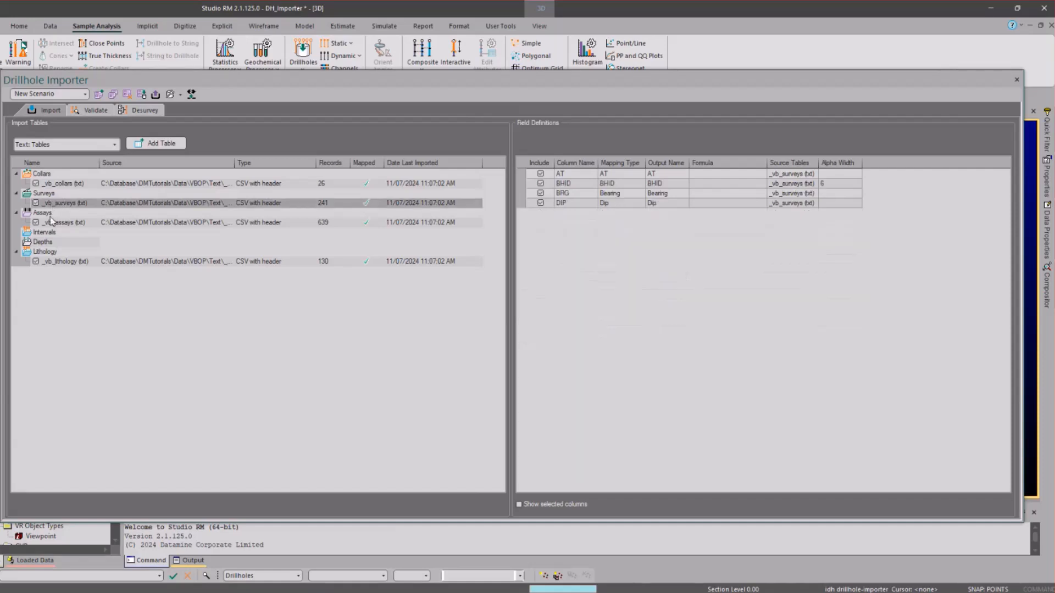
{"action": "mouse_move", "coordinate": [47, 209]}
{"action": "left_mouse_down"}
{"action": "mouse_move", "coordinate": [48, 226]}
{"action": "mouse_move", "coordinate": [52, 191]}
{"action": "mouse_move", "coordinate": [54, 237]}
{"action": "mouse_move", "coordinate": [56, 204]}
{"action": "left_mouse_up"}
{"action": "left_click", "coordinate": [51, 233]}
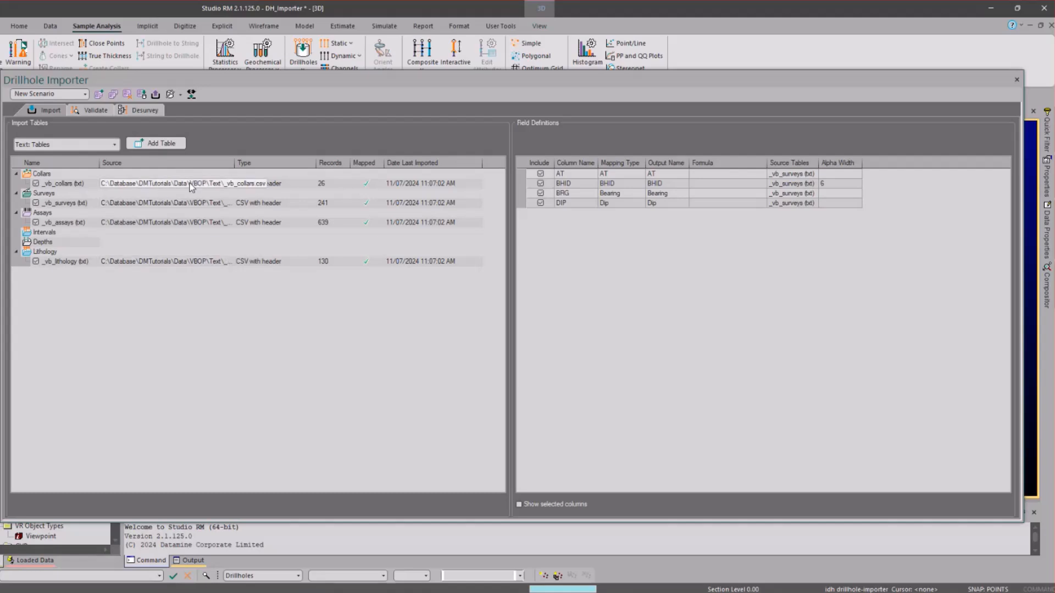
{"action": "left_click_drag", "start_coordinate": [235, 163], "coordinate": [306, 161]}
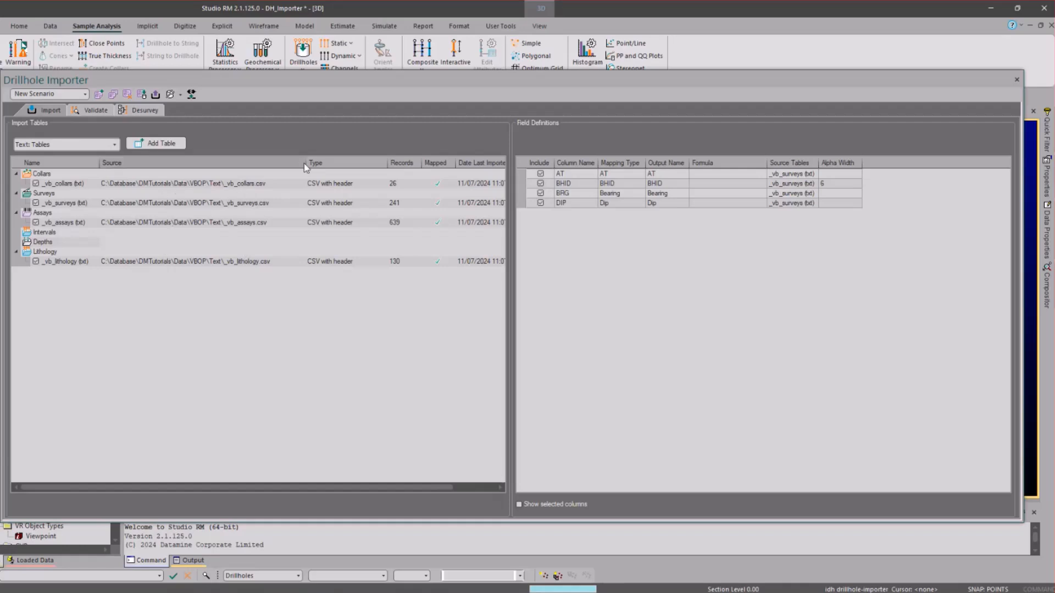
{"action": "left_click_drag", "start_coordinate": [306, 162], "coordinate": [196, 163]}
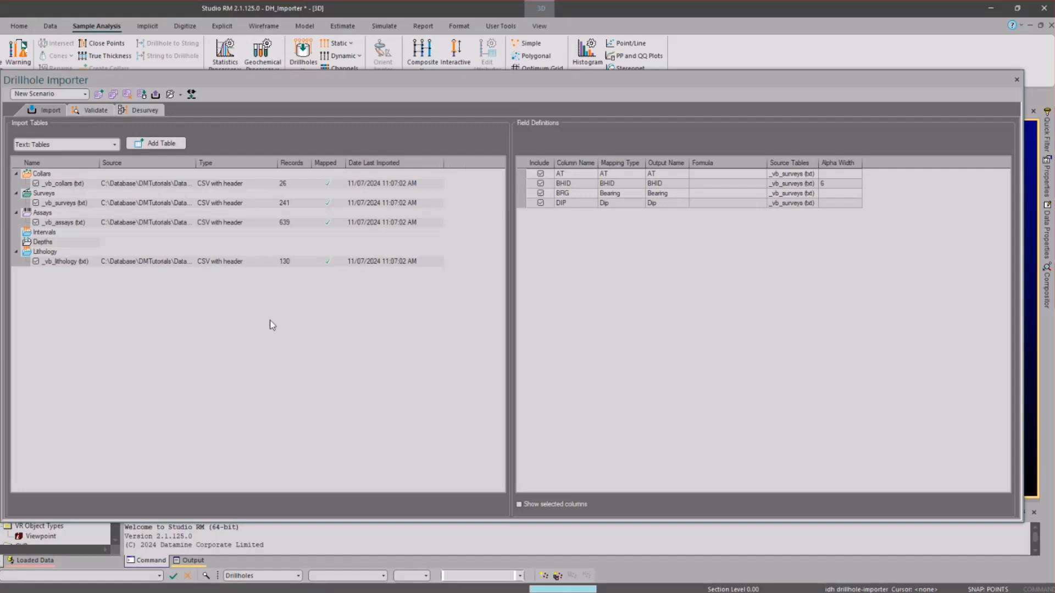
Step: Show the _vb_collars table's field definitions and toggle the BHID field's inclusion off and on again
{"action": "left_click", "coordinate": [54, 173]}
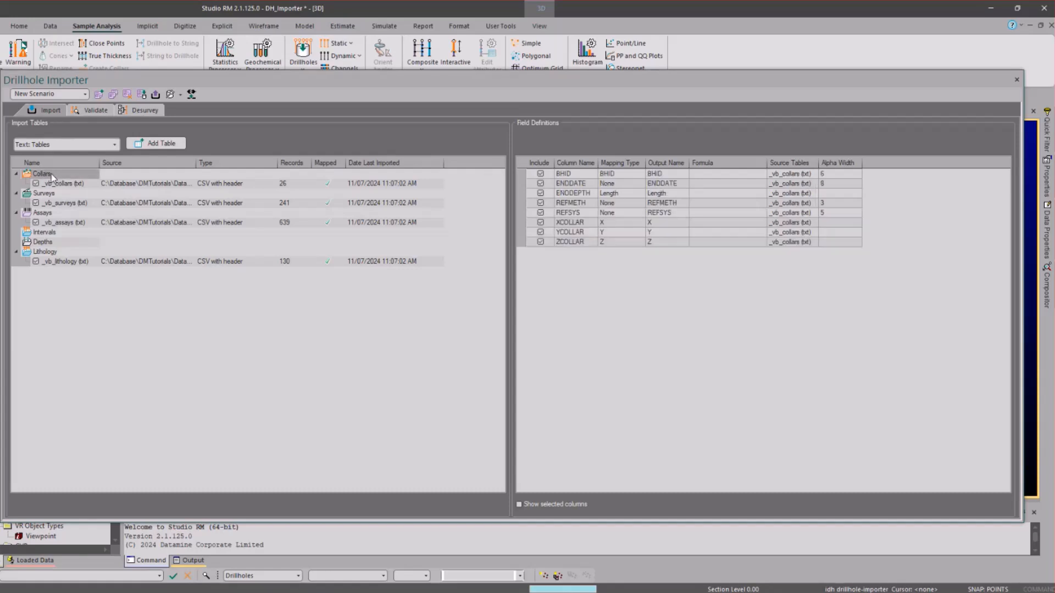
{"action": "left_click", "coordinate": [49, 184]}
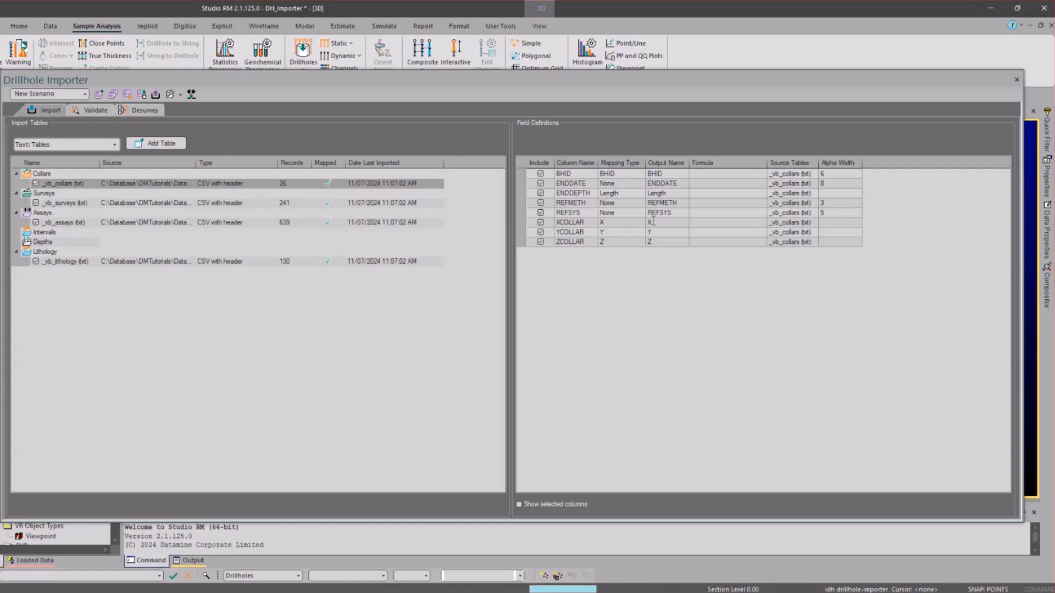
{"action": "left_click", "coordinate": [539, 175]}
{"action": "left_click", "coordinate": [540, 174]}
{"action": "left_click", "coordinate": [540, 175]}
{"action": "left_click", "coordinate": [540, 175]}
Step: Examine the column name, mapping type and output name of BHID and the column names of the XCOLLAR, YCOLLAR and ZCOLLAR fields
{"action": "left_click", "coordinate": [586, 173]}
{"action": "double_click", "coordinate": [570, 173]}
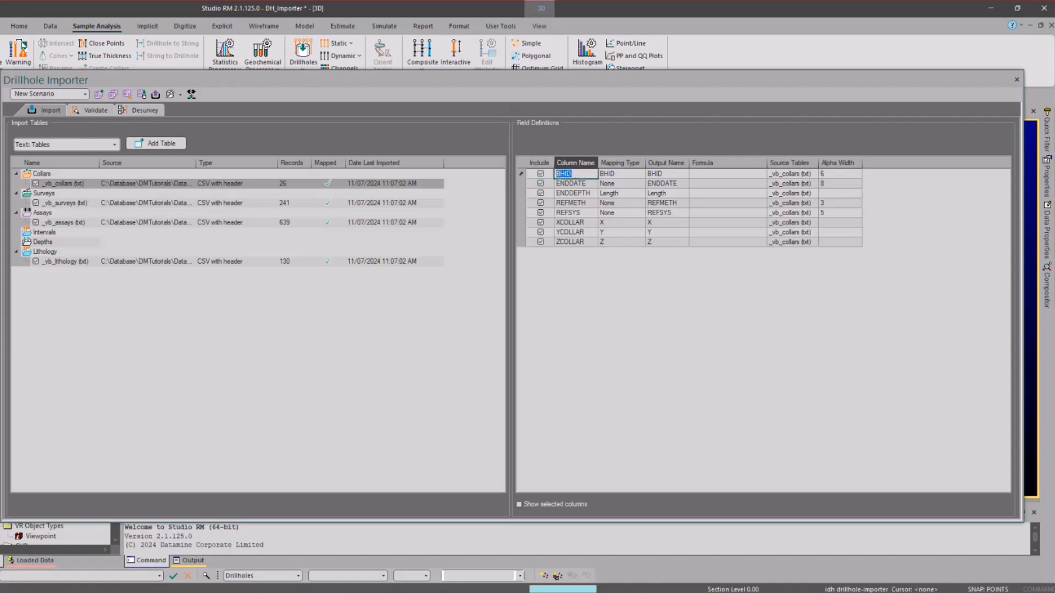
{"action": "left_click", "coordinate": [584, 222]}
{"action": "left_click", "coordinate": [585, 232]}
{"action": "left_click", "coordinate": [585, 241]}
{"action": "left_click", "coordinate": [584, 174]}
{"action": "left_click", "coordinate": [625, 173]}
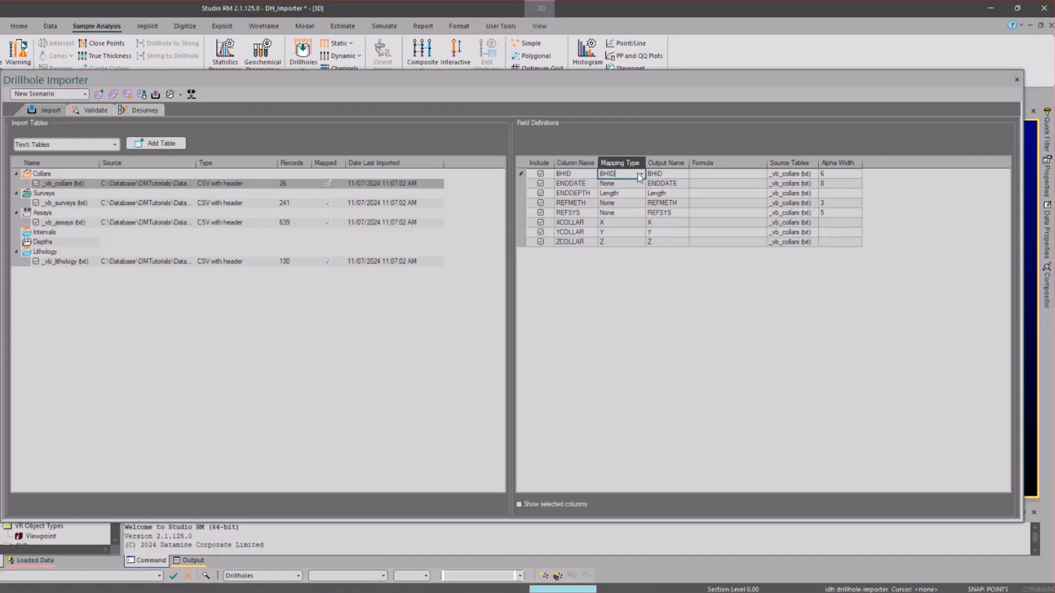
{"action": "left_click", "coordinate": [678, 173]}
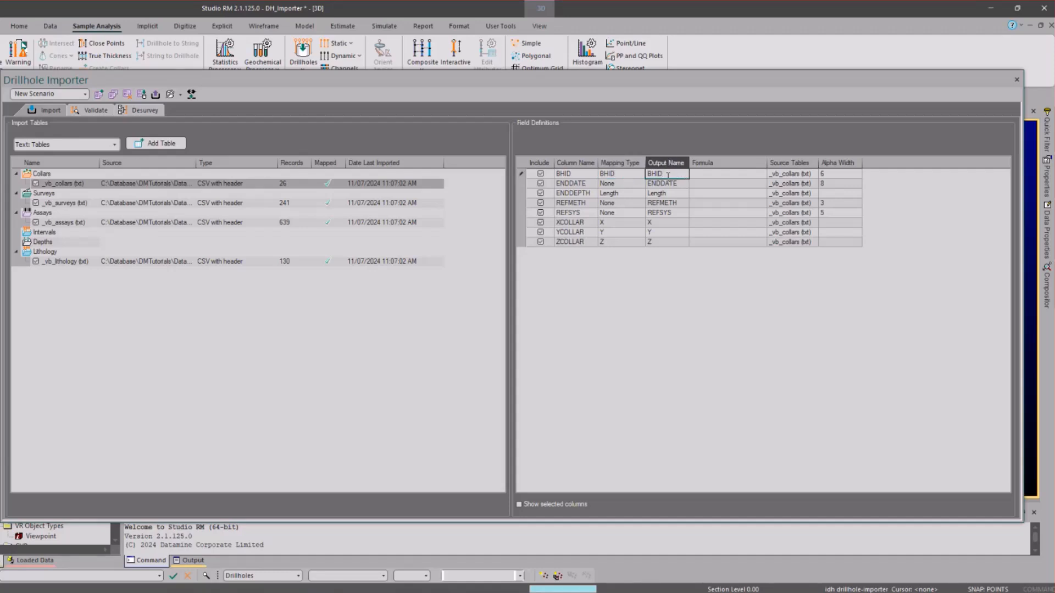
{"action": "left_click", "coordinate": [585, 231]}
{"action": "left_click", "coordinate": [588, 232]}
{"action": "left_click", "coordinate": [588, 242]}
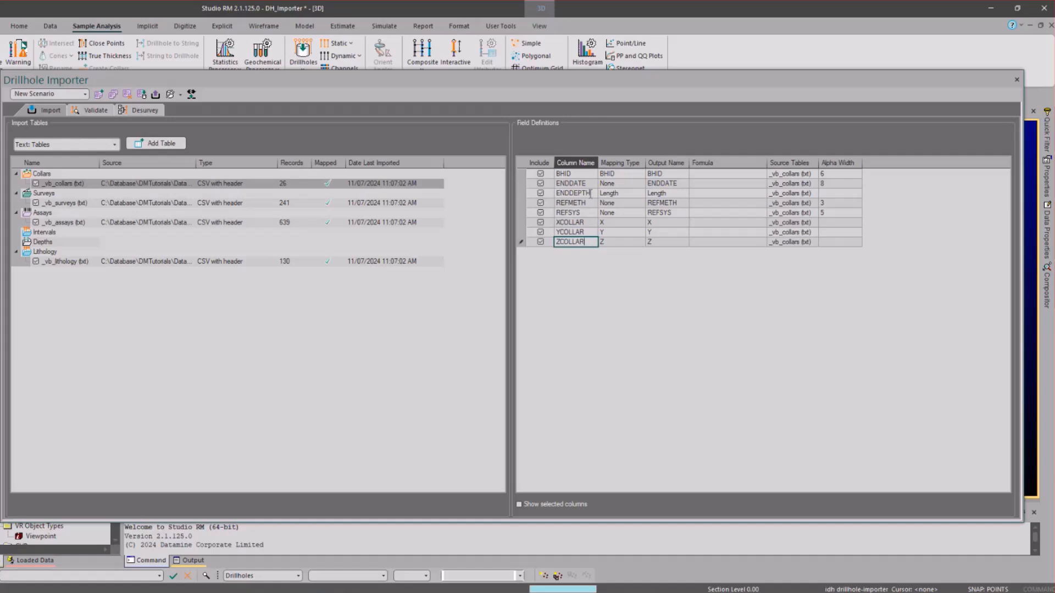
Step: Set the ZCOLLAR field's formula to ZCOLLAR+1000 and widen the Source Tables column in the field definitions
{"action": "left_click", "coordinate": [717, 242]}
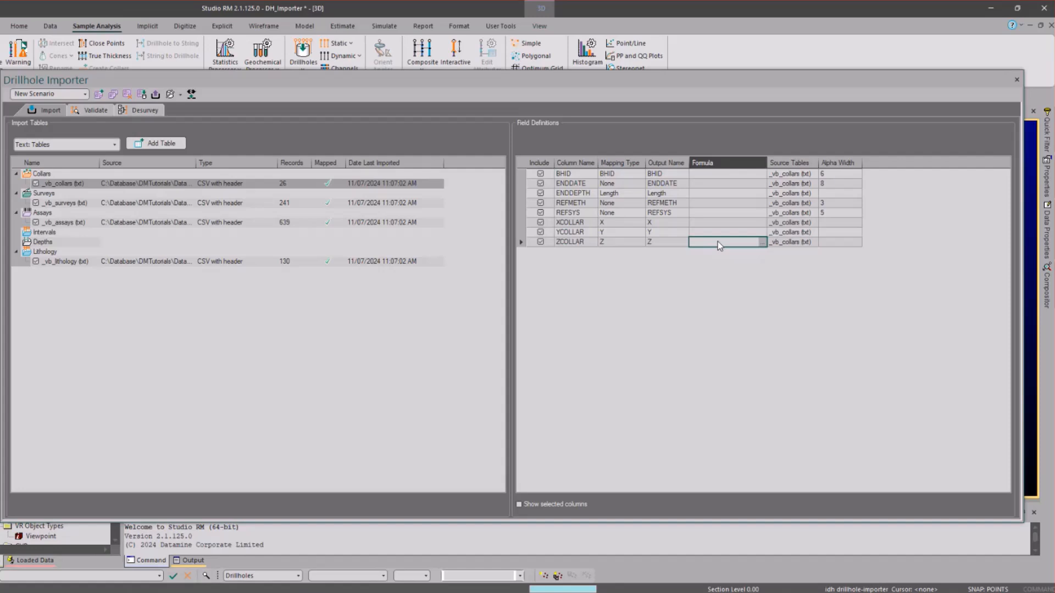
{"action": "left_click", "coordinate": [763, 242]}
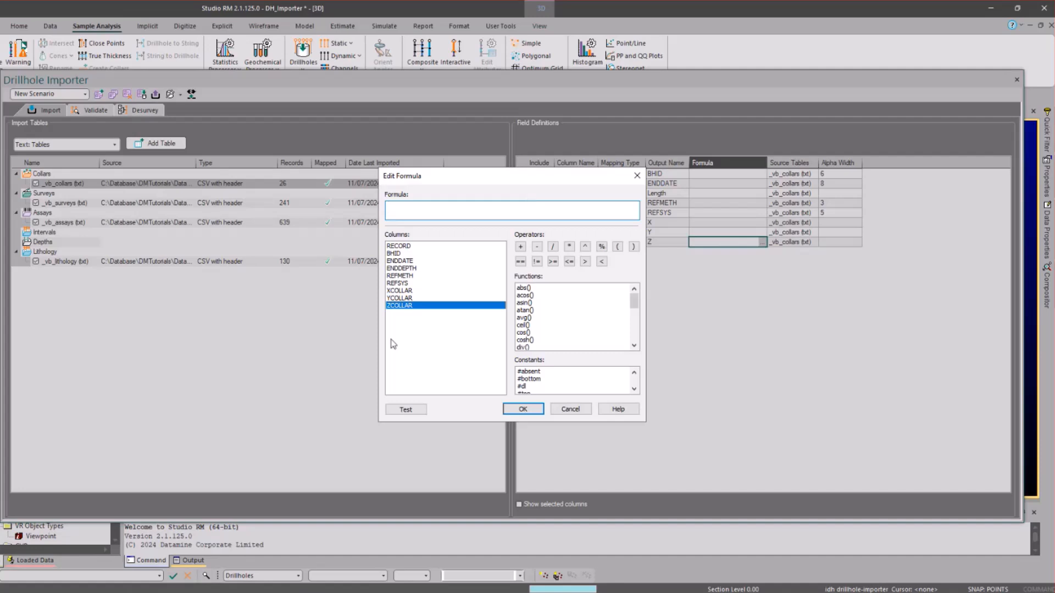
{"action": "double_click", "coordinate": [408, 307]}
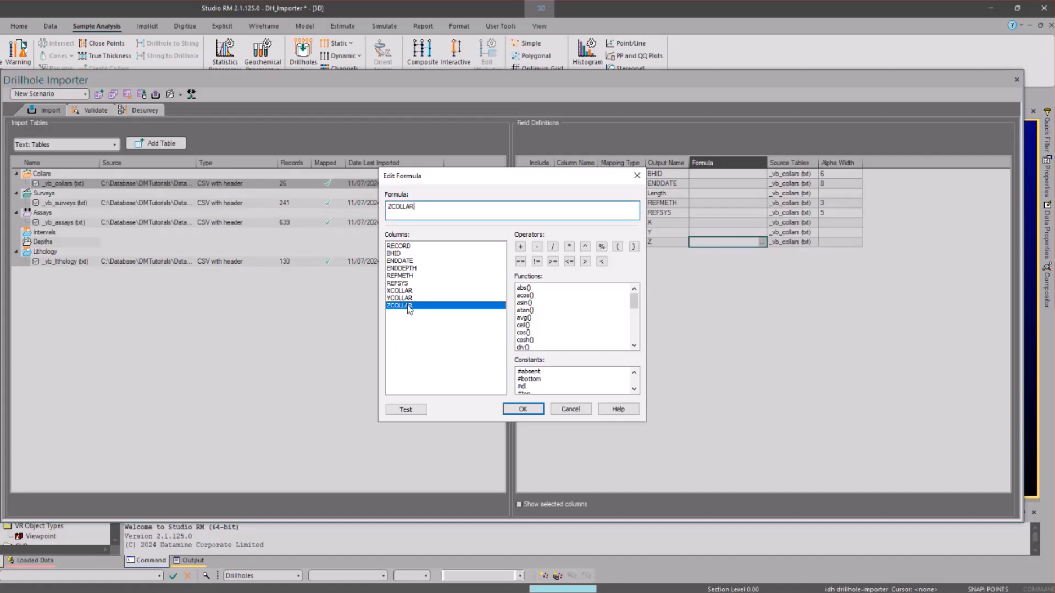
{"action": "left_click", "coordinate": [521, 247]}
{"action": "type", "text": "1000"}
{"action": "left_click", "coordinate": [517, 409]}
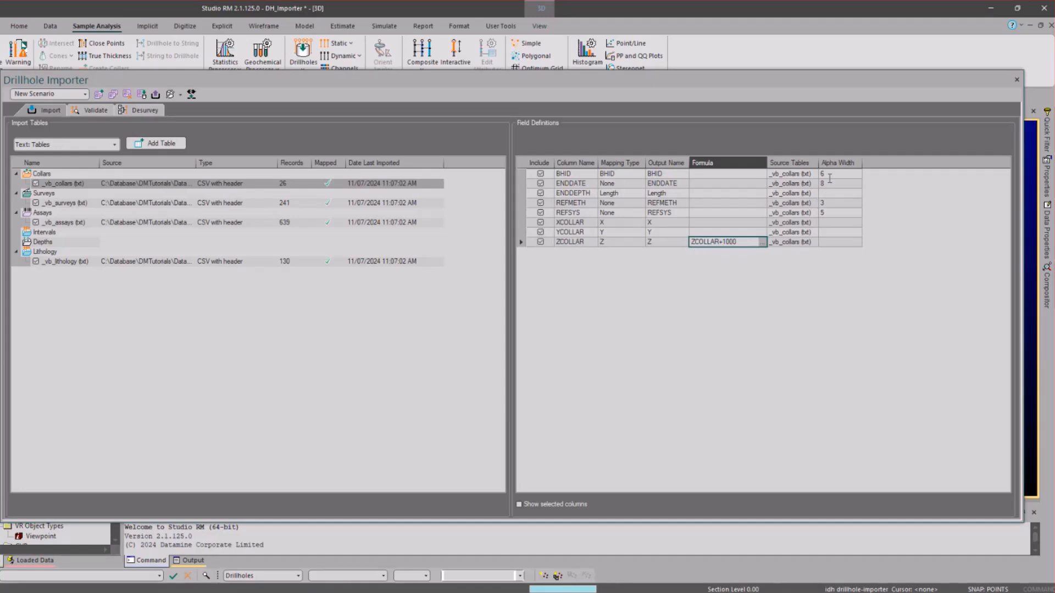
{"action": "left_click_drag", "start_coordinate": [818, 162], "coordinate": [840, 163]}
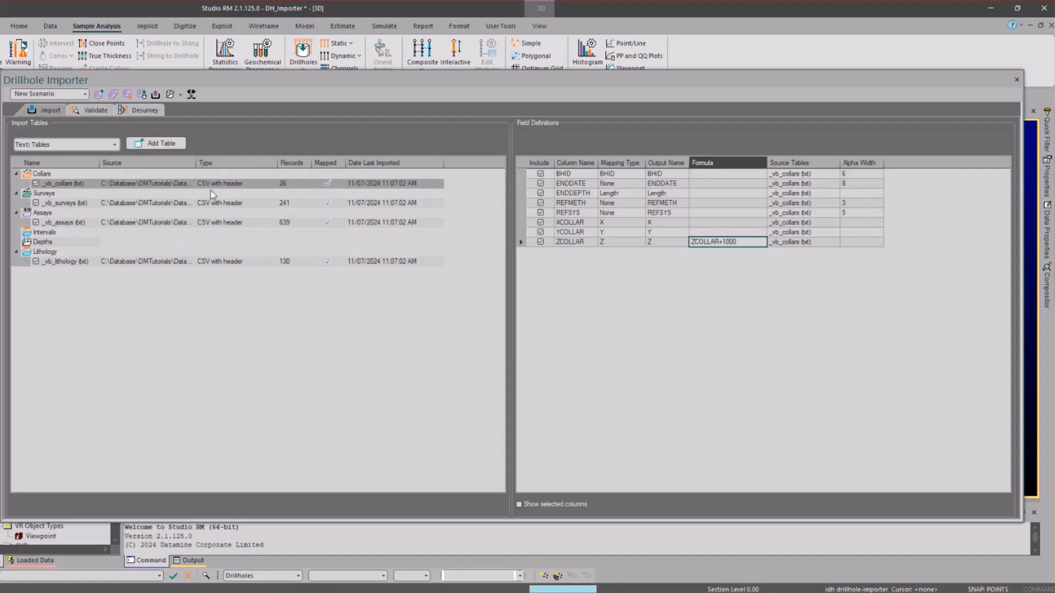
Step: Delete the _vb_collars and _vb_surveys tables from the import tables
{"action": "right_click", "coordinate": [87, 183]}
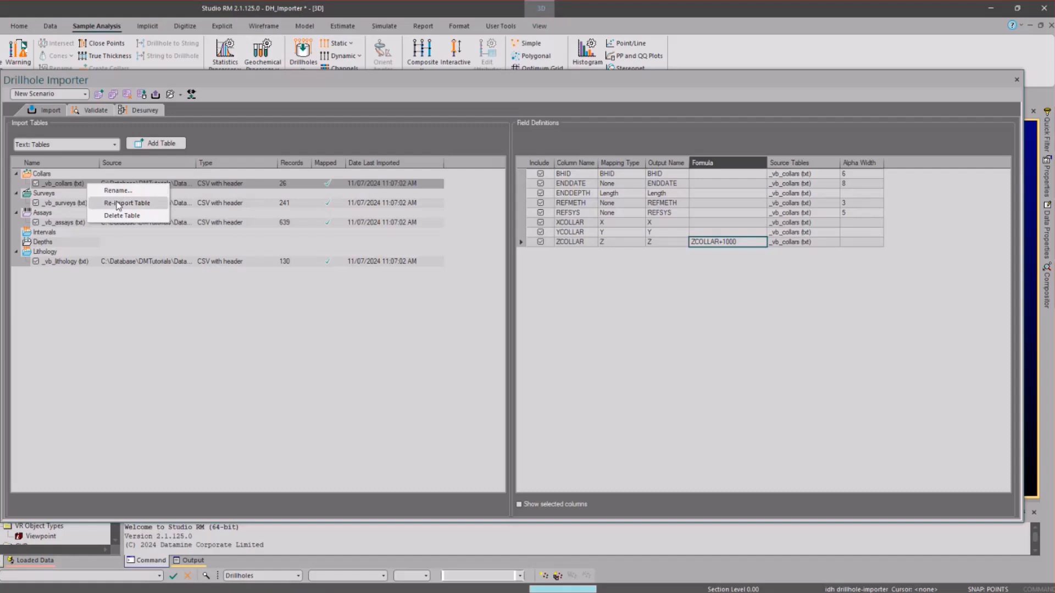
{"action": "left_click", "coordinate": [120, 217]}
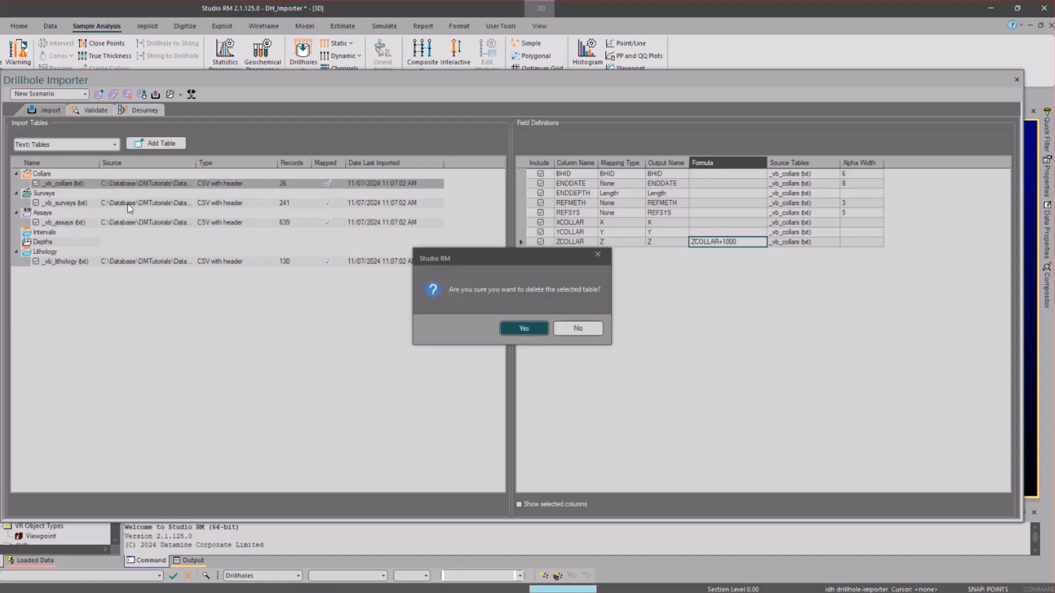
{"action": "left_click", "coordinate": [511, 328]}
{"action": "left_click", "coordinate": [70, 193]}
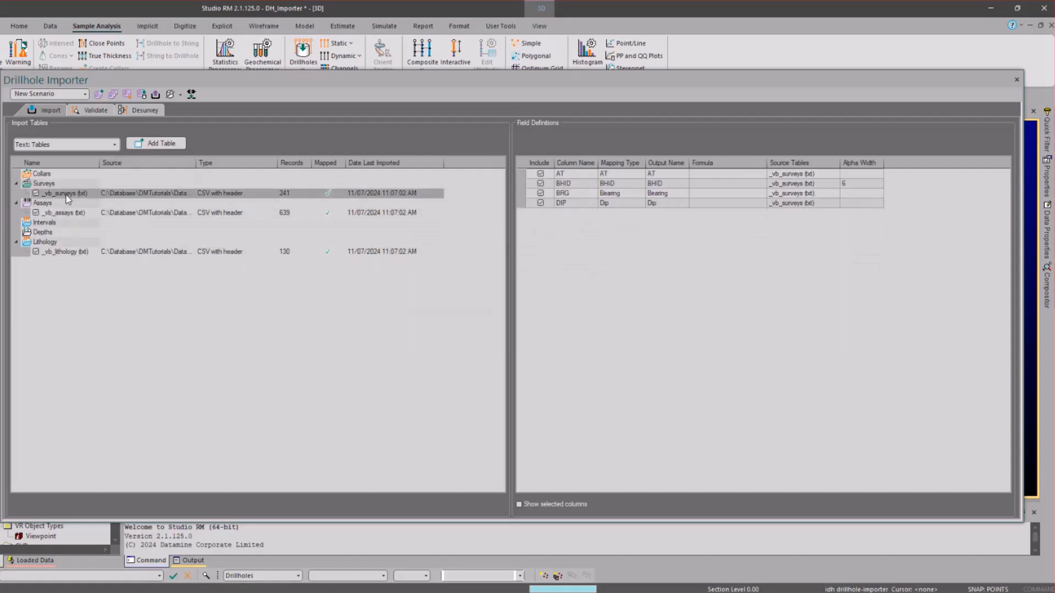
{"action": "key", "text": "Delete"}
{"action": "left_click", "coordinate": [510, 328]}
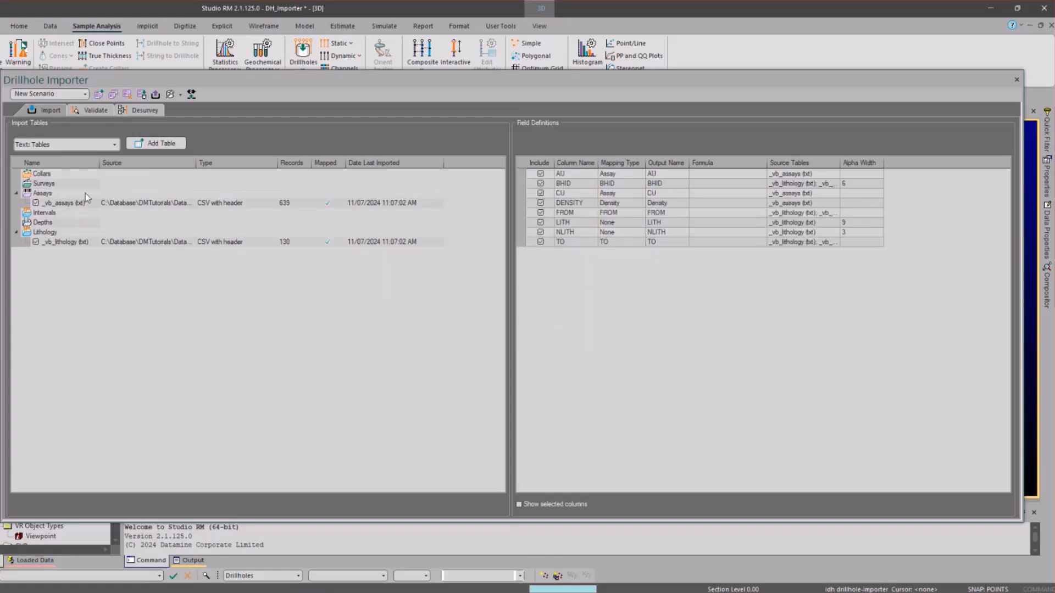
Step: Delete the _vb_assays and _vb_lithology tables from the import tables
{"action": "left_click", "coordinate": [84, 202]}
{"action": "key", "text": "Delete"}
{"action": "left_click", "coordinate": [511, 326]}
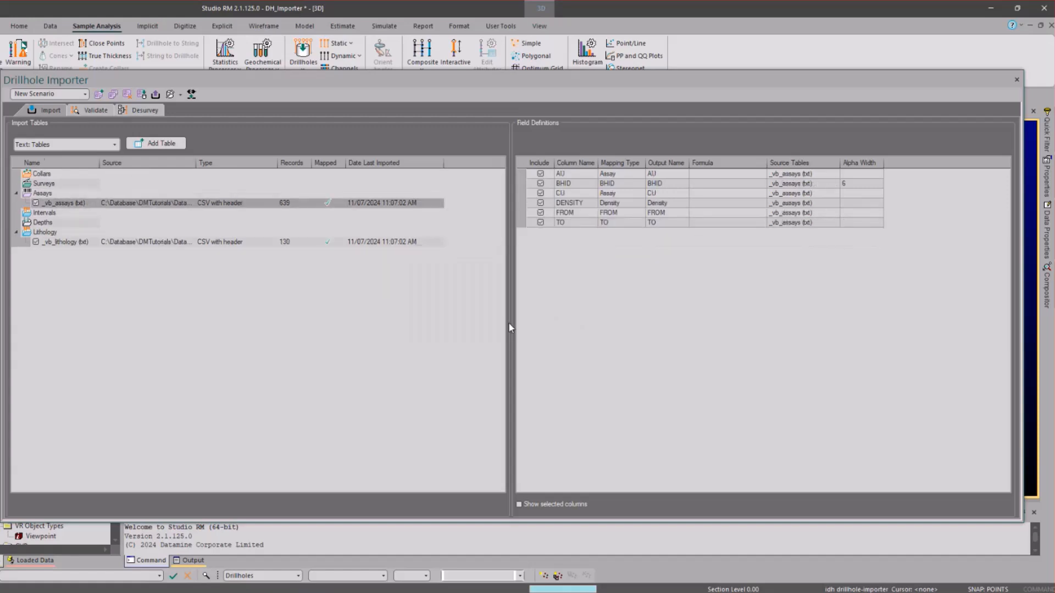
{"action": "left_click", "coordinate": [80, 234]}
{"action": "key", "text": "Delete"}
{"action": "key", "text": "Return"}
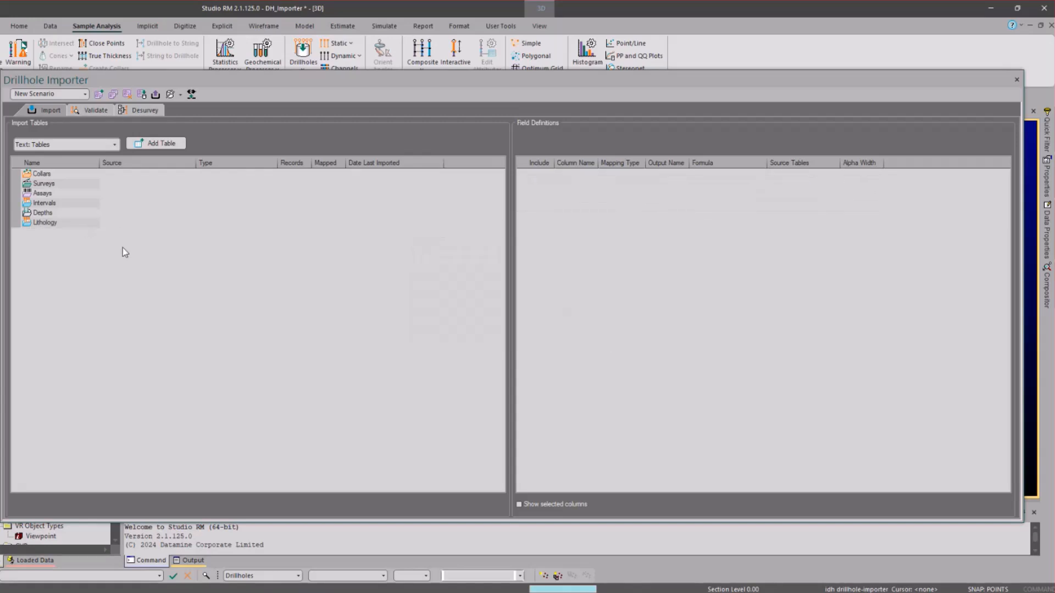
Step: Switch to ODBC Data Sources (64-bit) and create a new user data source with the Microsoft Excel Driver
{"action": "left_click", "coordinate": [76, 592]}
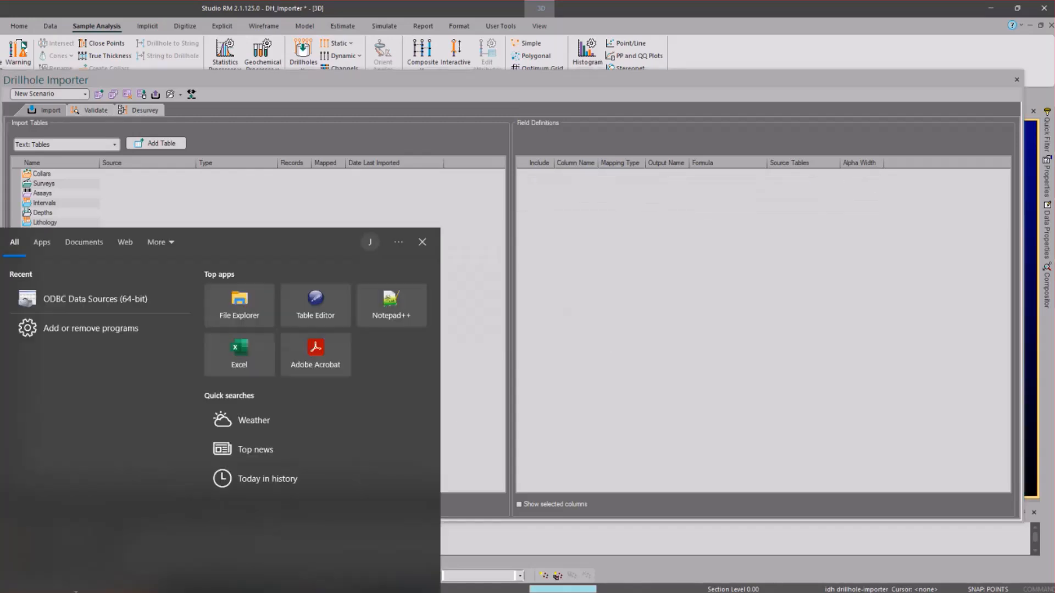
{"action": "left_click", "coordinate": [113, 300]}
{"action": "left_click", "coordinate": [442, 376]}
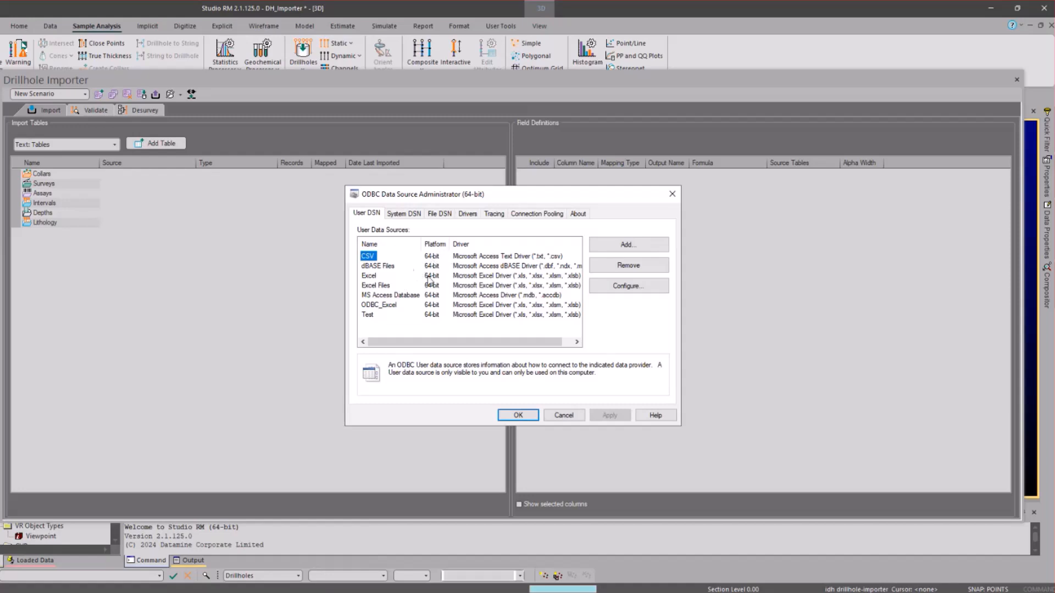
{"action": "left_click", "coordinate": [636, 248]}
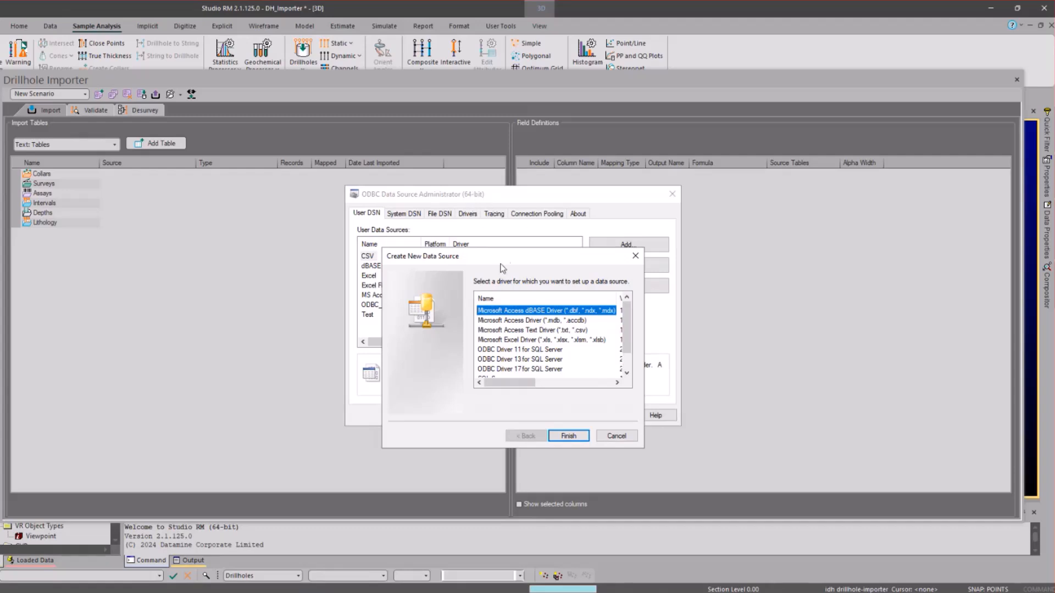
{"action": "scroll", "coordinate": [557, 309], "scroll_direction": "down", "scroll_amount": 1}
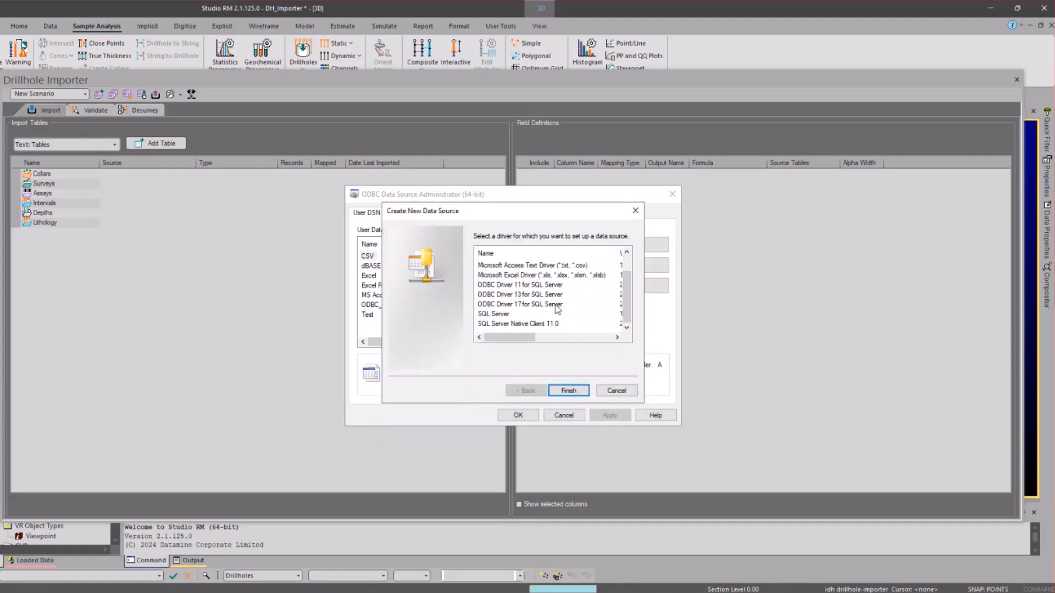
{"action": "scroll", "coordinate": [544, 291], "scroll_direction": "up", "scroll_amount": 1}
{"action": "left_click", "coordinate": [533, 295]}
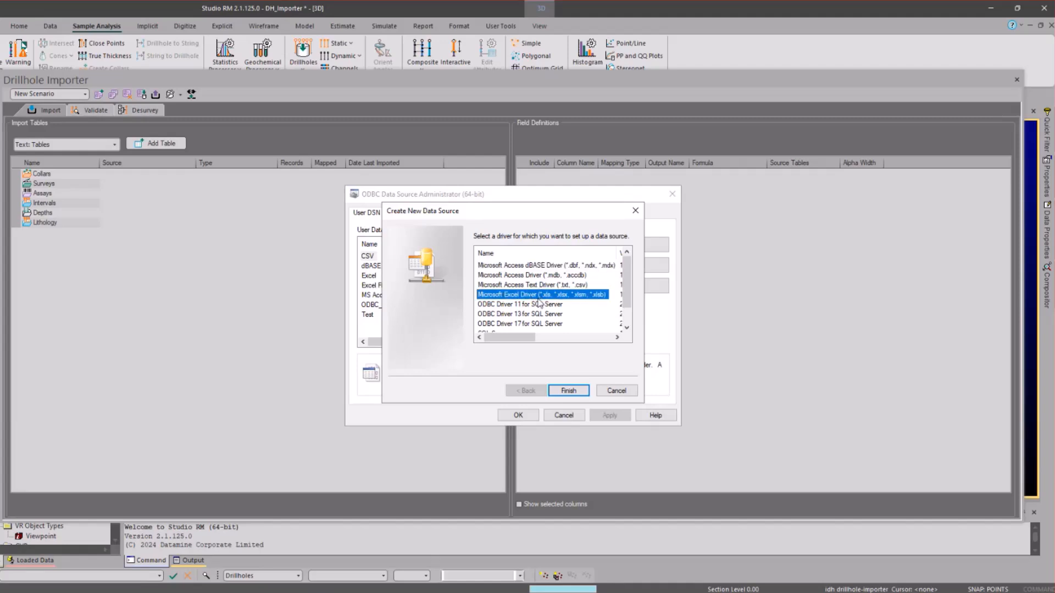
{"action": "left_click", "coordinate": [569, 392]}
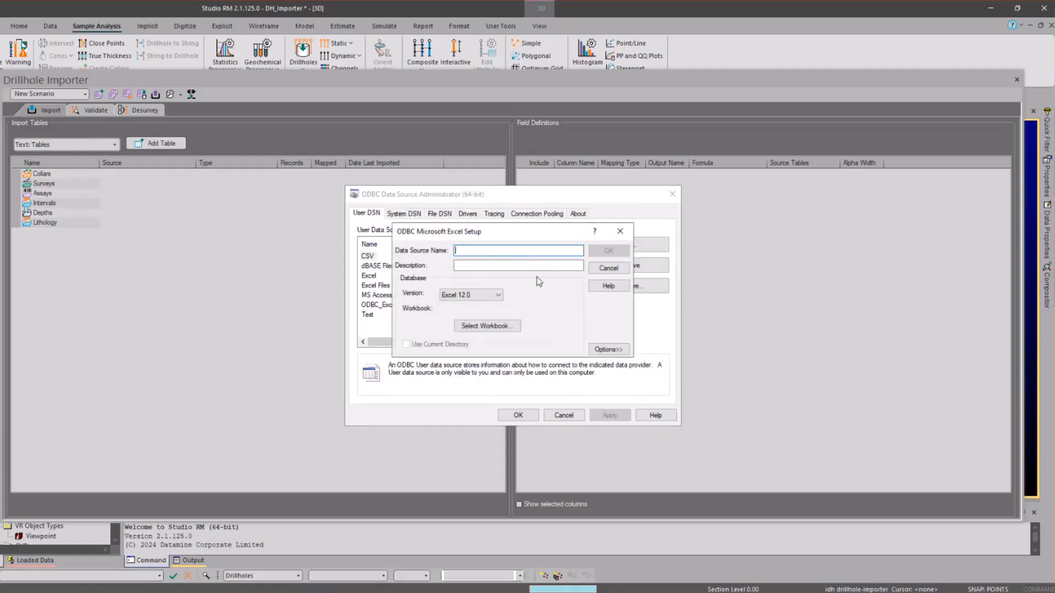
Step: Name the Excel data source DH_Importer and give it the description test
{"action": "left_click", "coordinate": [532, 251]}
{"action": "type", "text": "DH_Importe"}
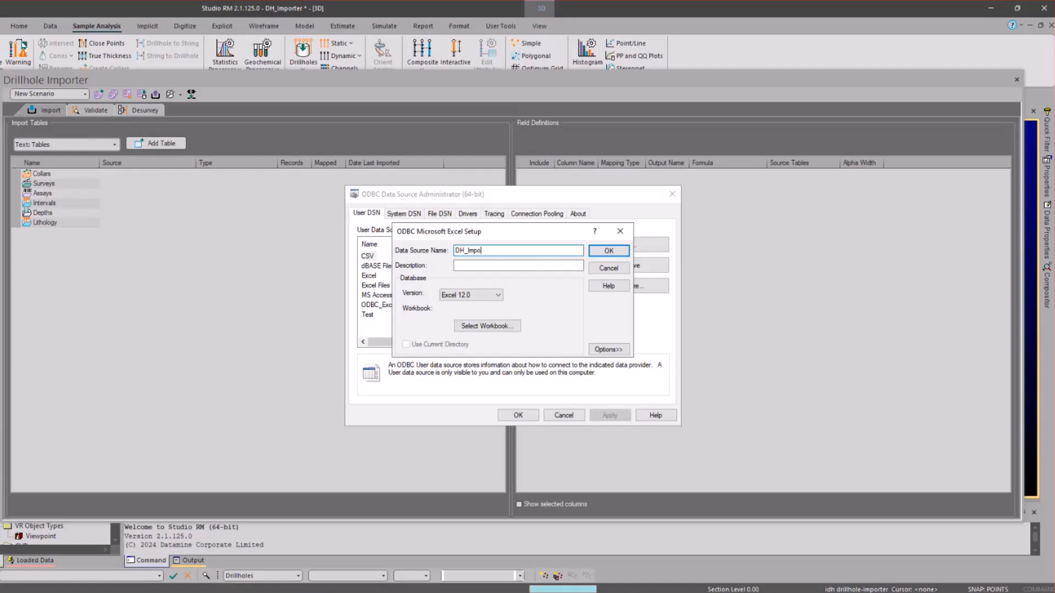
{"action": "left_click", "coordinate": [541, 266]}
{"action": "type", "text": "test"}
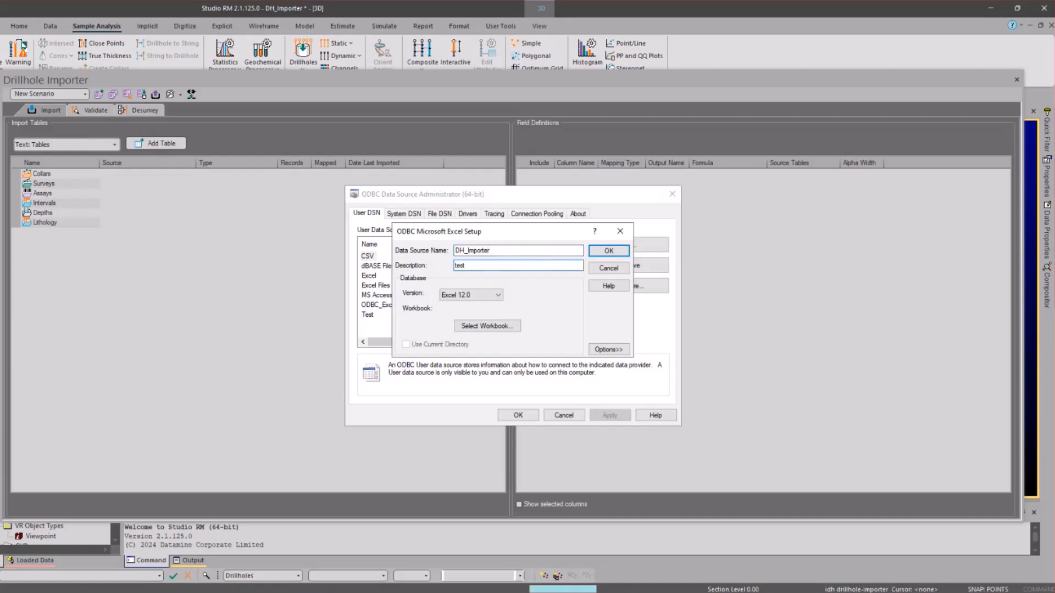
Step: Choose _vb_drillhole_data.xls from C:\Database\1_Studio_RM\Webinars\DH_Importer\ODBC as the data source's workbook
{"action": "left_click", "coordinate": [480, 327]}
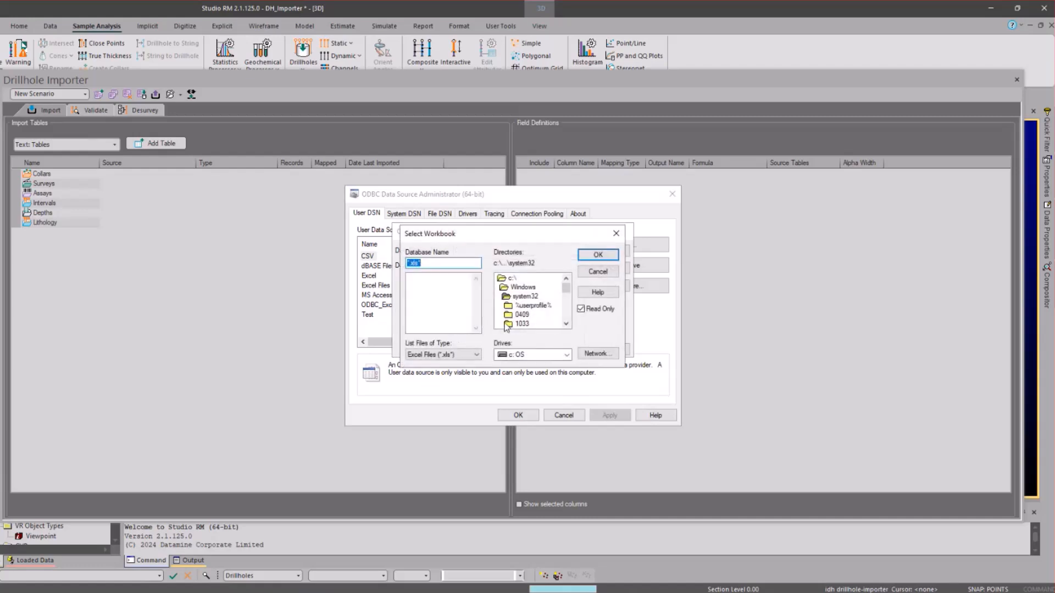
{"action": "double_click", "coordinate": [511, 278]}
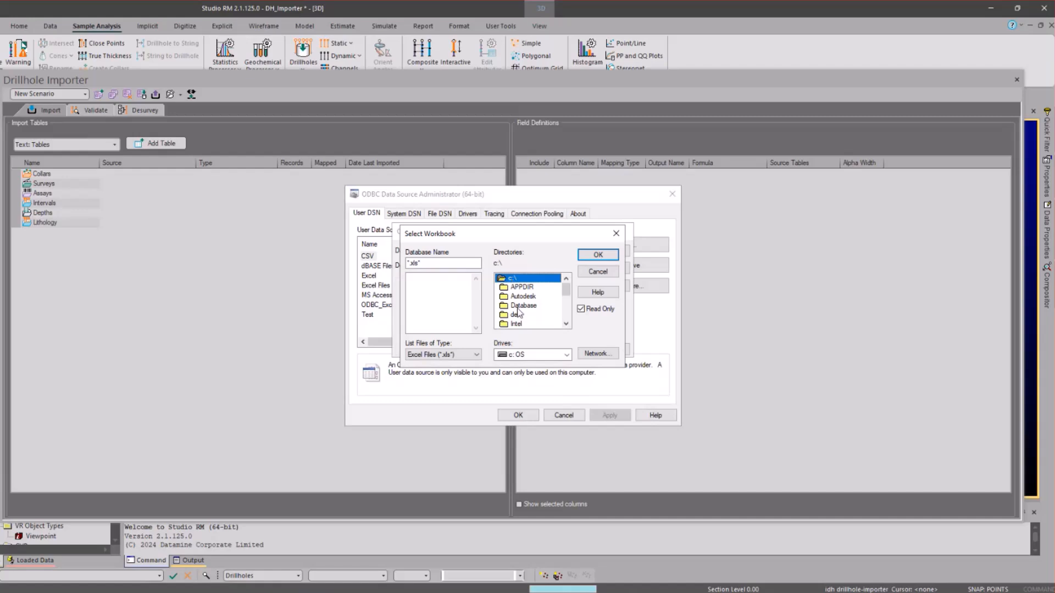
{"action": "double_click", "coordinate": [520, 306]}
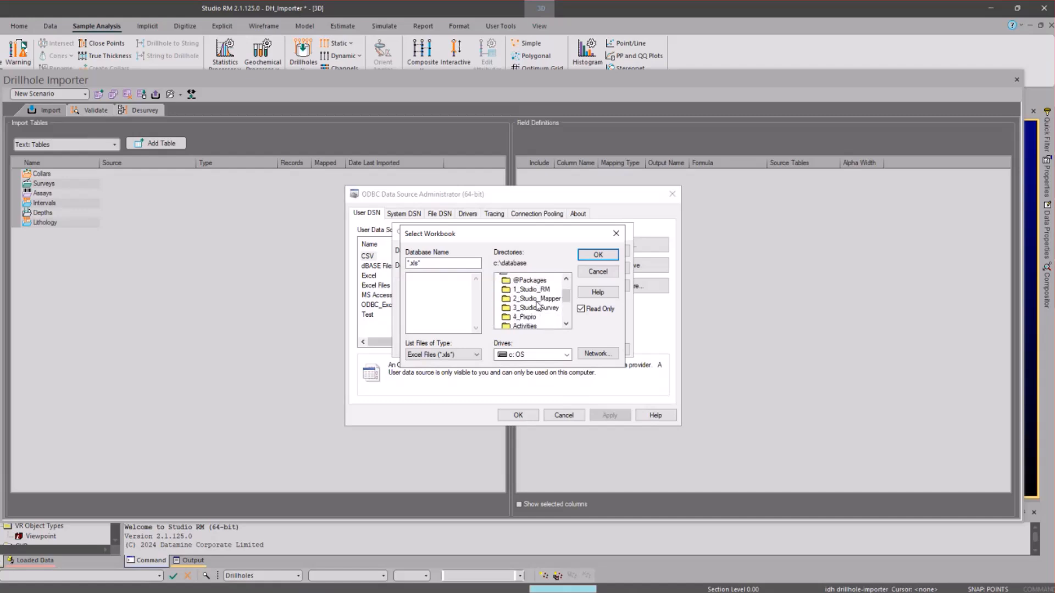
{"action": "double_click", "coordinate": [532, 288]}
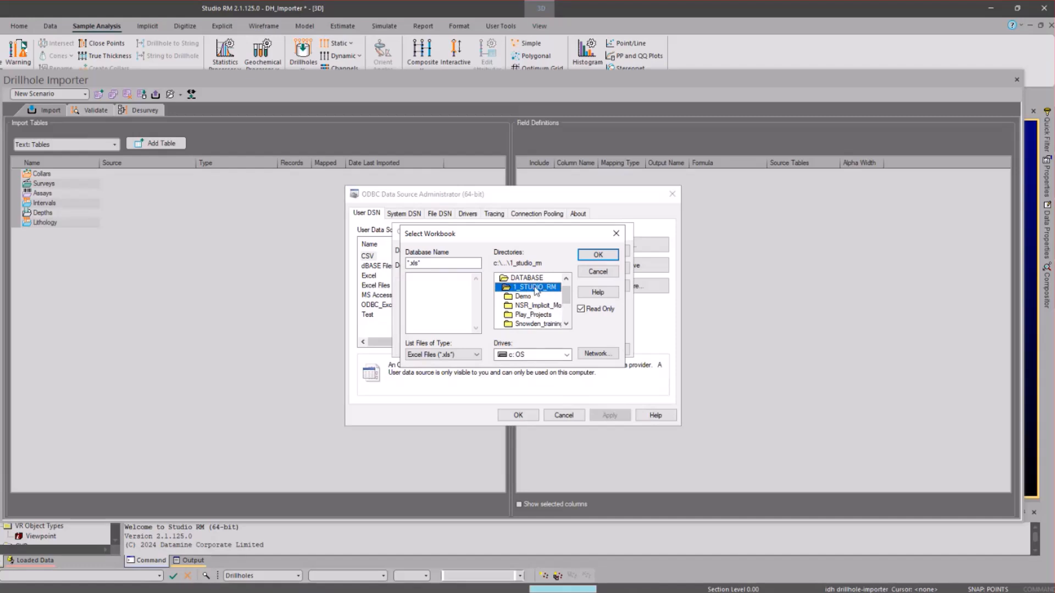
{"action": "left_click", "coordinate": [566, 324]}
{"action": "left_click", "coordinate": [566, 324]}
{"action": "double_click", "coordinate": [537, 325]}
{"action": "double_click", "coordinate": [539, 317]}
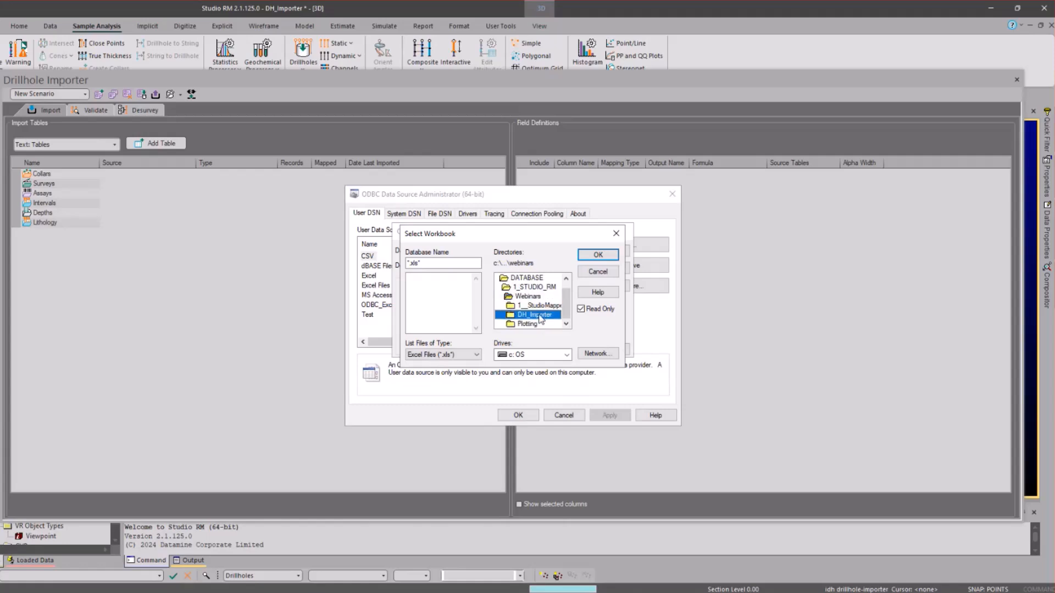
{"action": "double_click", "coordinate": [536, 325]}
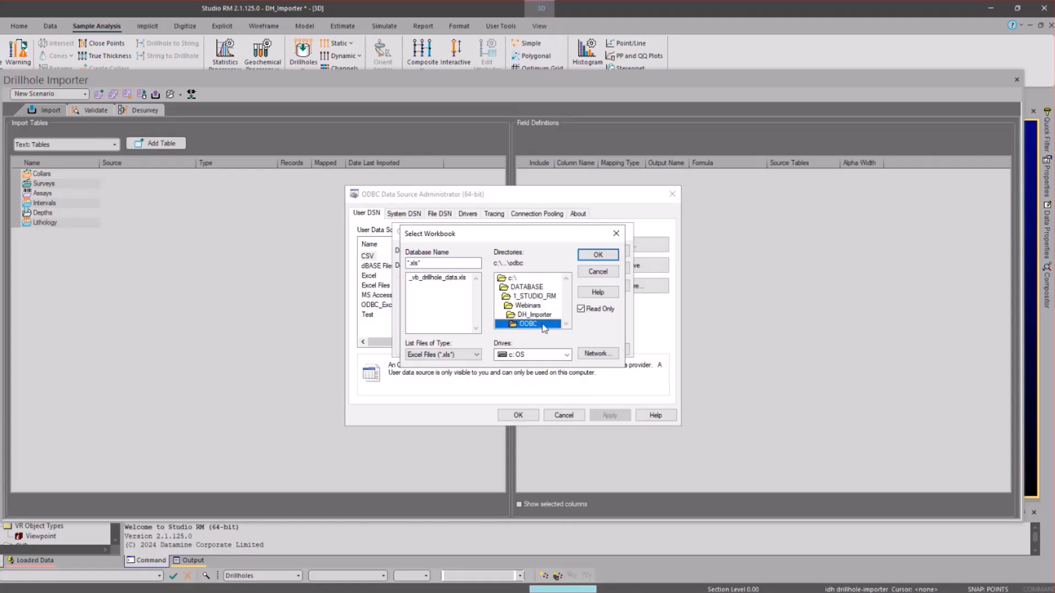
{"action": "left_click", "coordinate": [445, 279]}
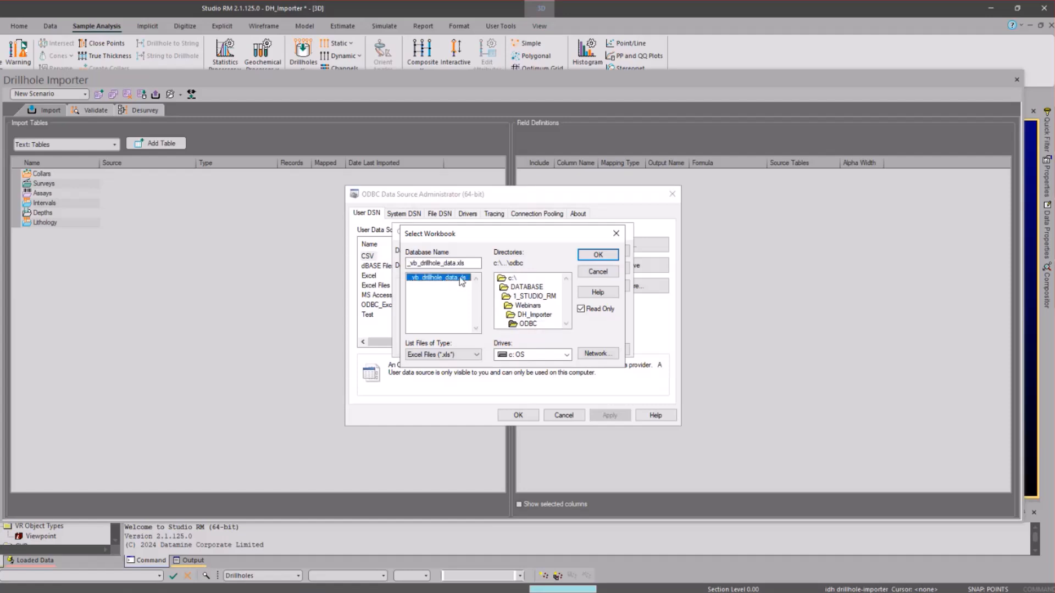
{"action": "left_click", "coordinate": [598, 256]}
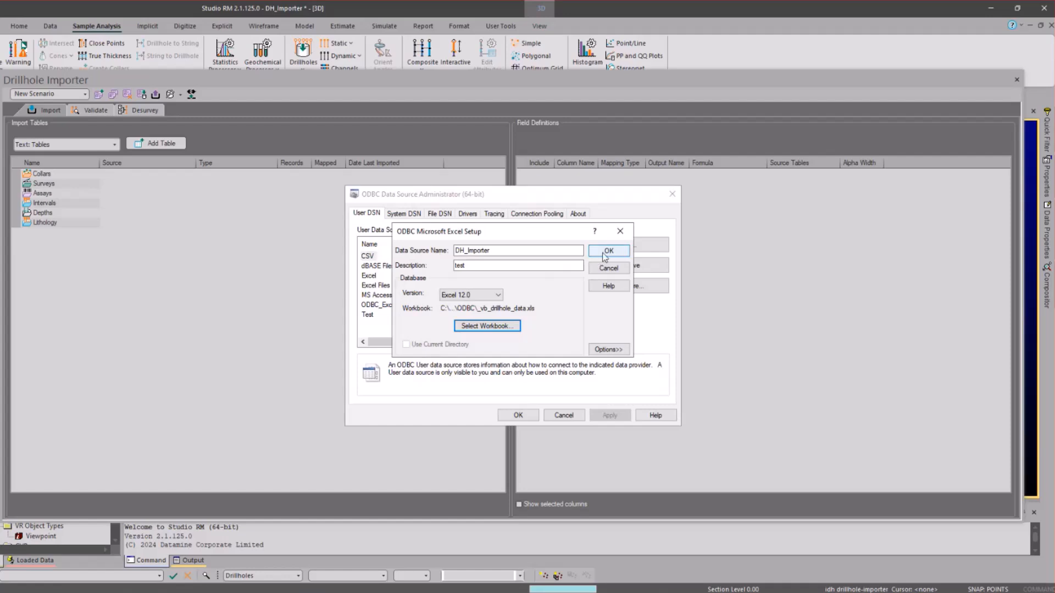
Step: Save the Excel data source setup, select DH_Importer among the user data sources and close the ODBC administrator
{"action": "left_click", "coordinate": [601, 253]}
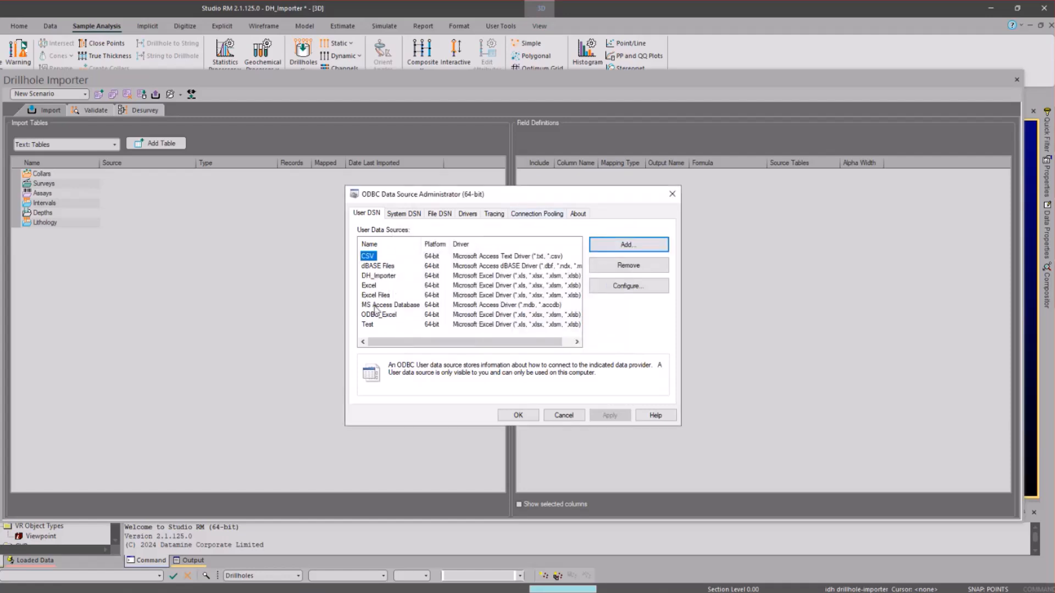
{"action": "left_click", "coordinate": [383, 278]}
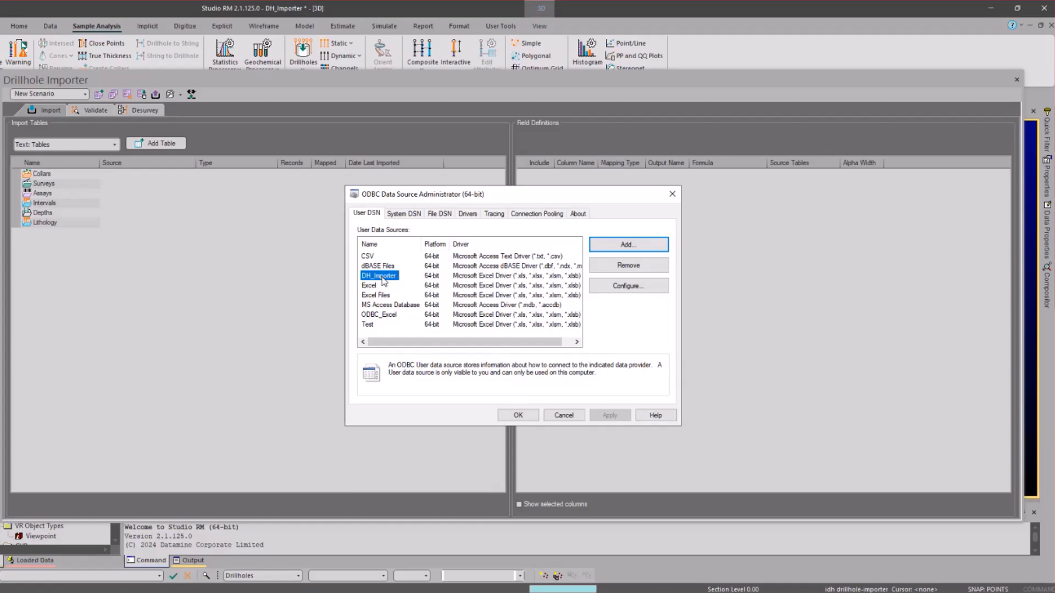
{"action": "left_click", "coordinate": [519, 416]}
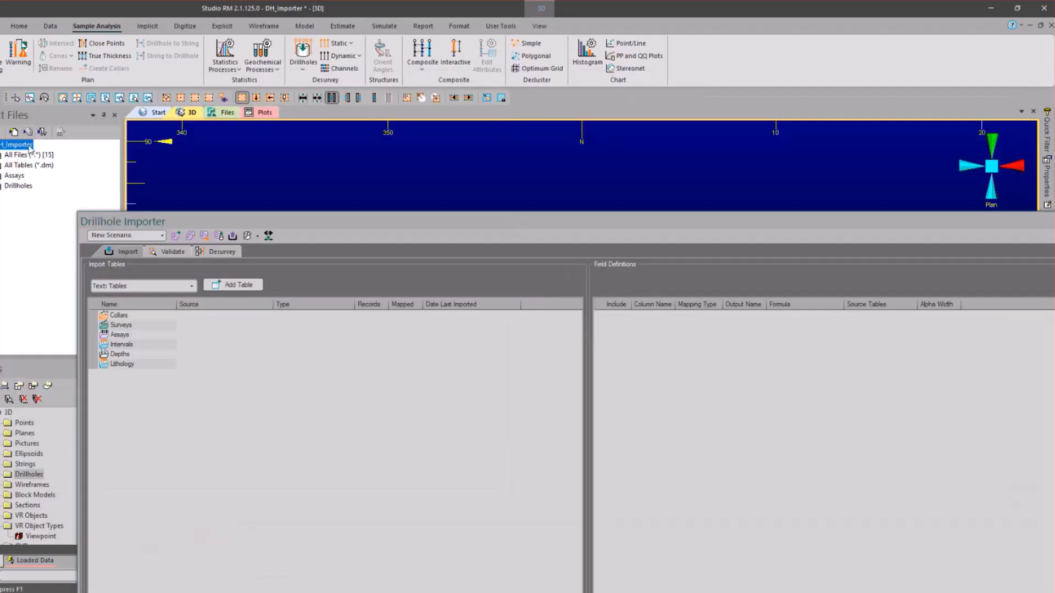
Step: Open the DH_Importer project's containing folder and view _vb_drillhole_data.xls from its ODBC subfolder as read-only in Excel
{"action": "right_click", "coordinate": [28, 147]}
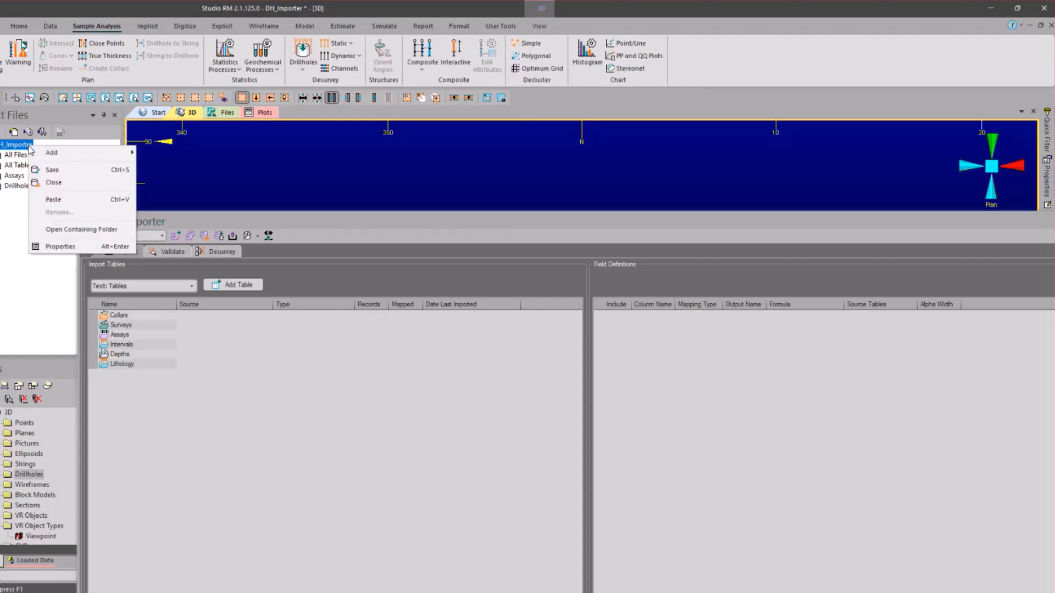
{"action": "left_click", "coordinate": [73, 231]}
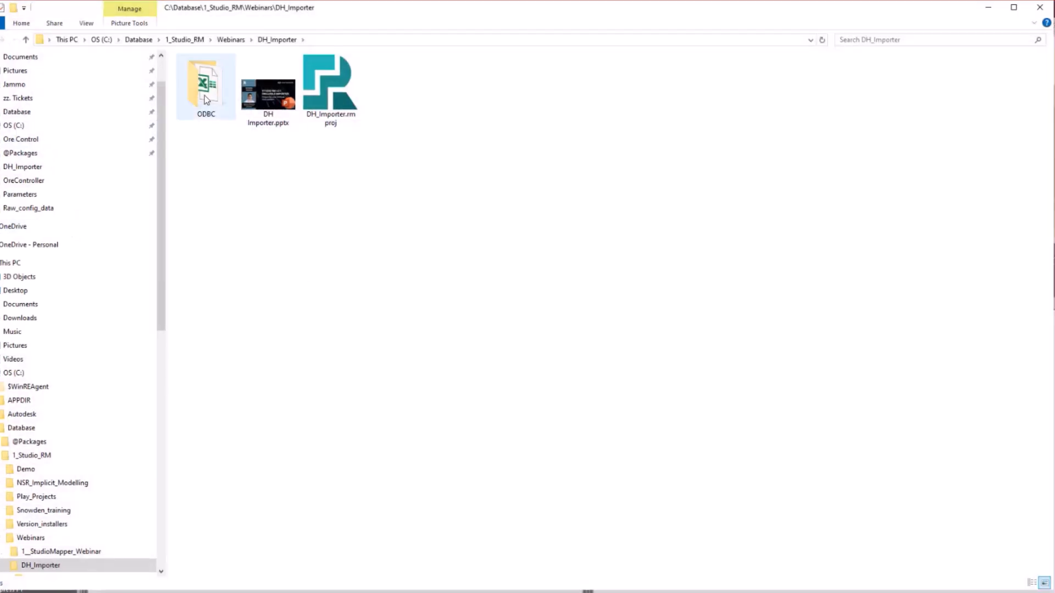
{"action": "left_click", "coordinate": [206, 99]}
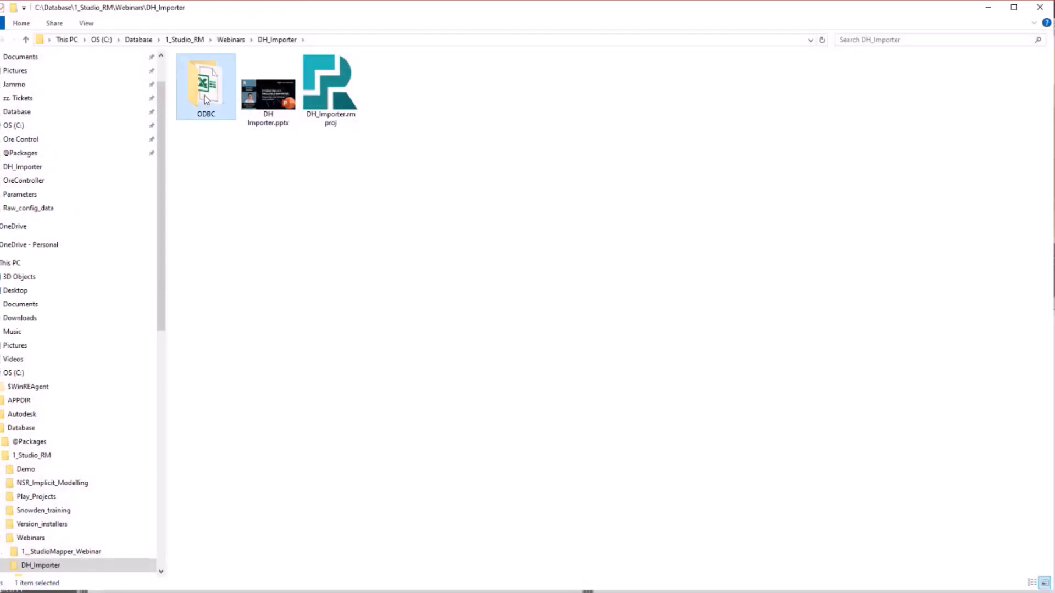
{"action": "double_click", "coordinate": [206, 99]}
{"action": "double_click", "coordinate": [225, 75]}
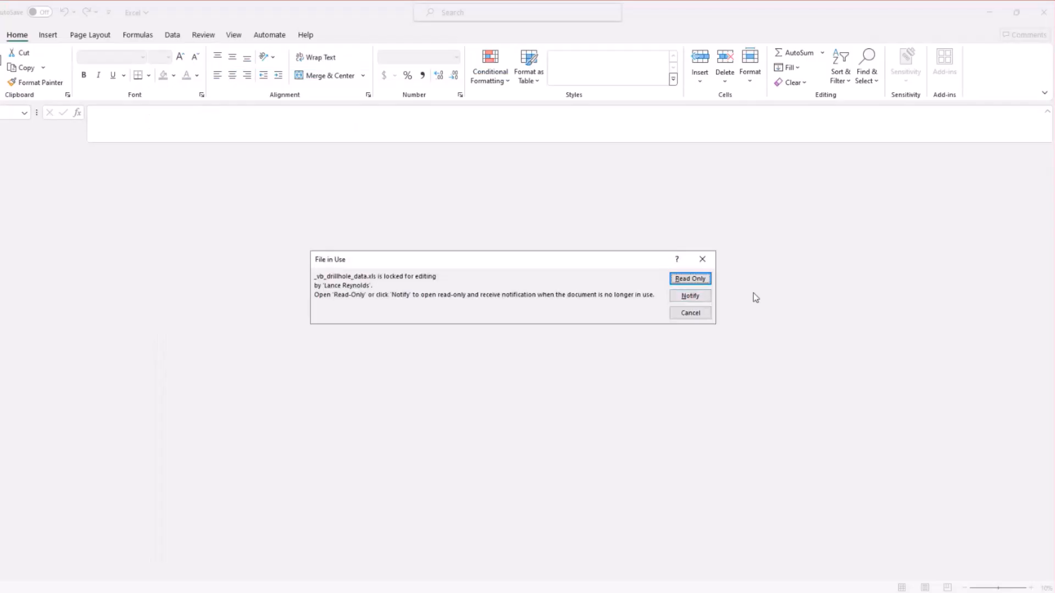
{"action": "left_click", "coordinate": [689, 279]}
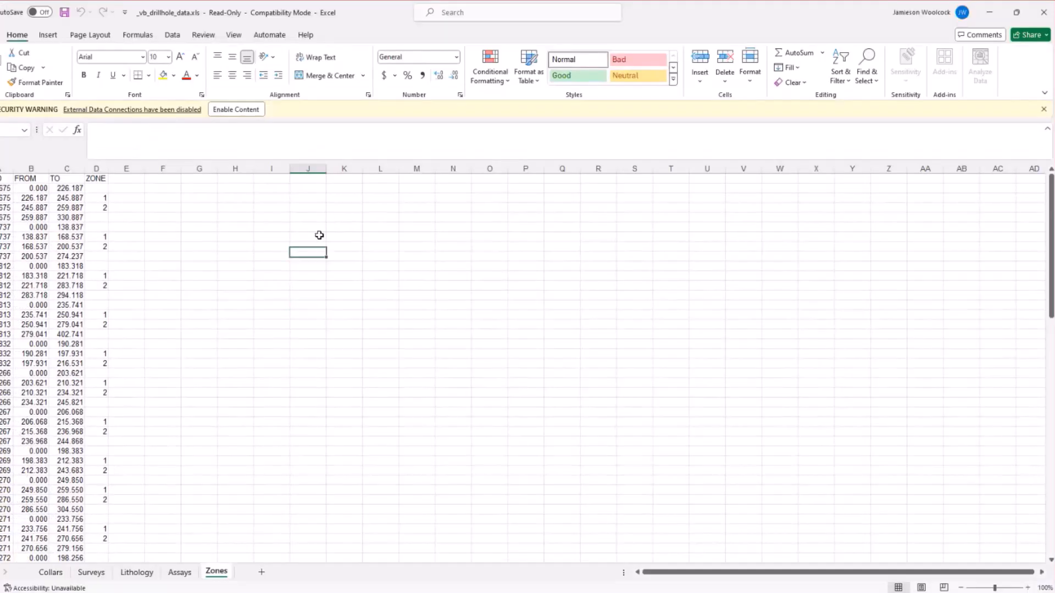
Step: Review the column layout of the Collars, Surveys, Lithology, Assays and Zones sheets in _vb_drillhole_data.xls
{"action": "left_click", "coordinate": [51, 572]}
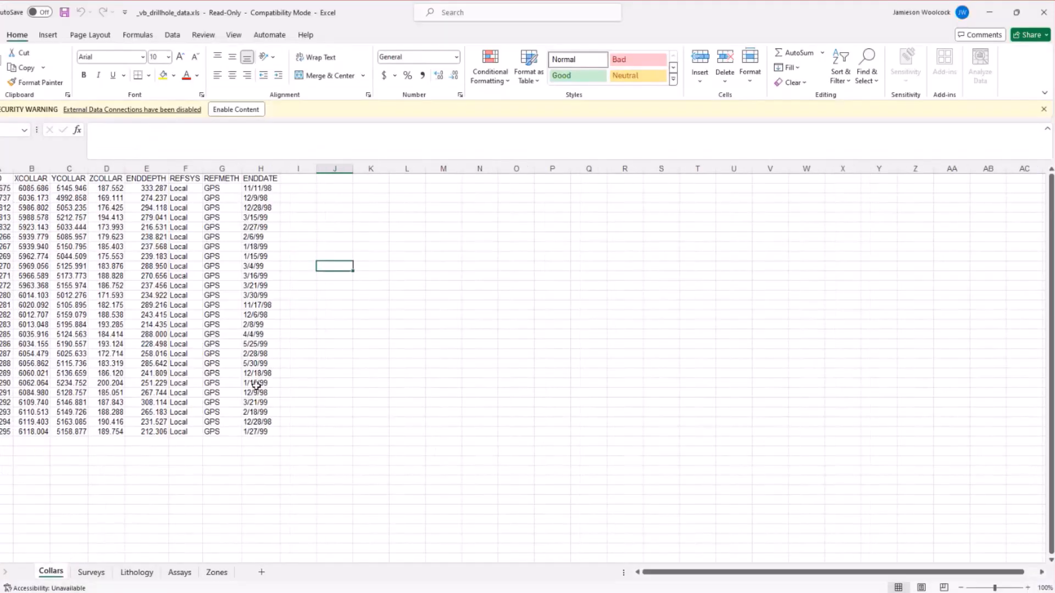
{"action": "left_click", "coordinate": [20, 199]}
{"action": "left_click", "coordinate": [91, 573]}
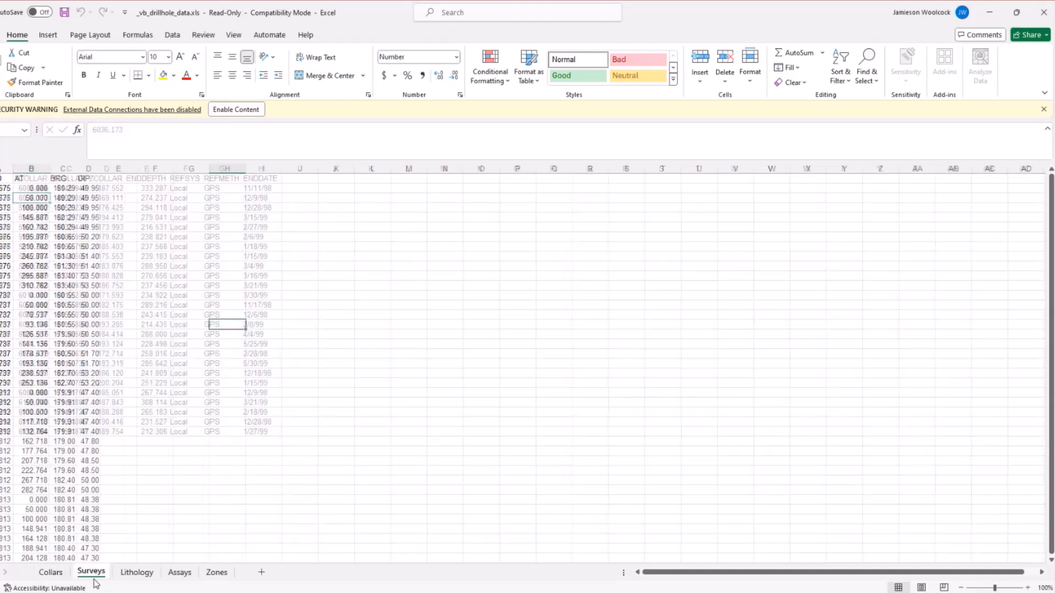
{"action": "left_click", "coordinate": [147, 574]}
{"action": "left_click", "coordinate": [179, 573]}
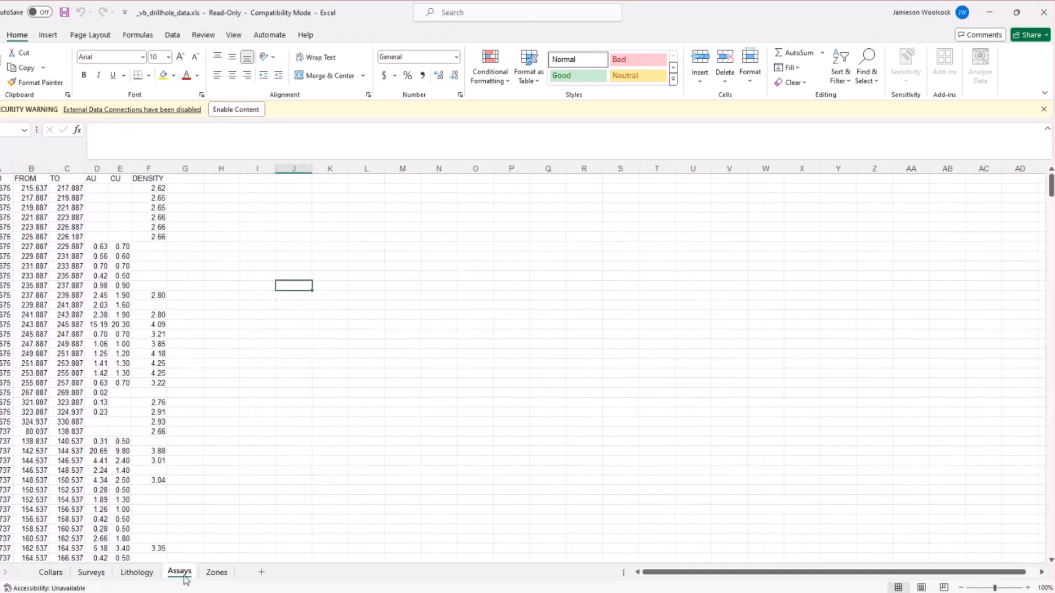
{"action": "left_click", "coordinate": [218, 574]}
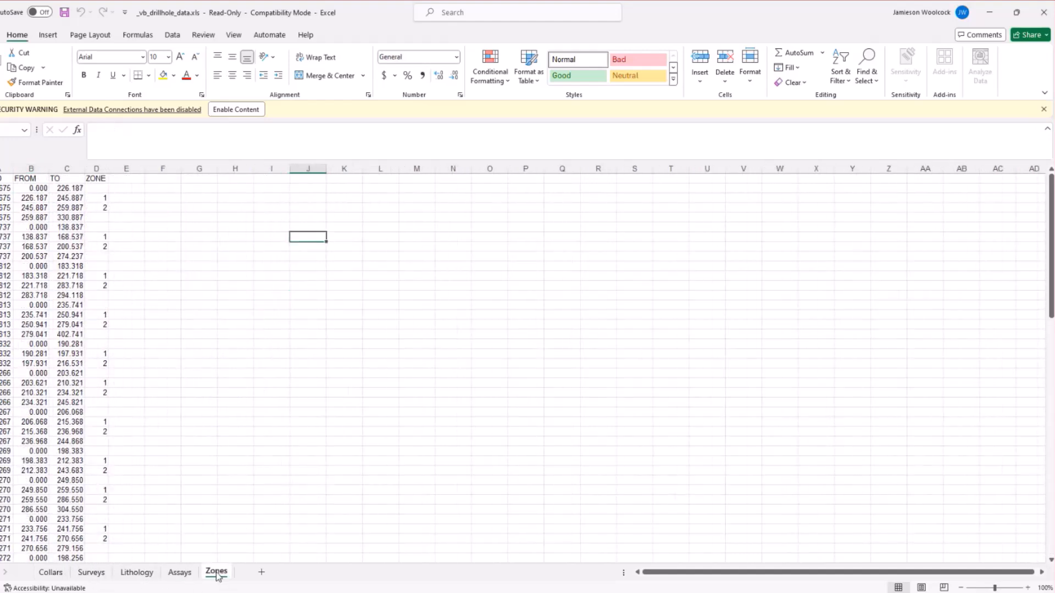
Step: Close the workbook without saving changes and switch back to the Drillhole Importer in Studio RM, with its full window in view
{"action": "left_click", "coordinate": [1043, 15]}
{"action": "left_click", "coordinate": [537, 316]}
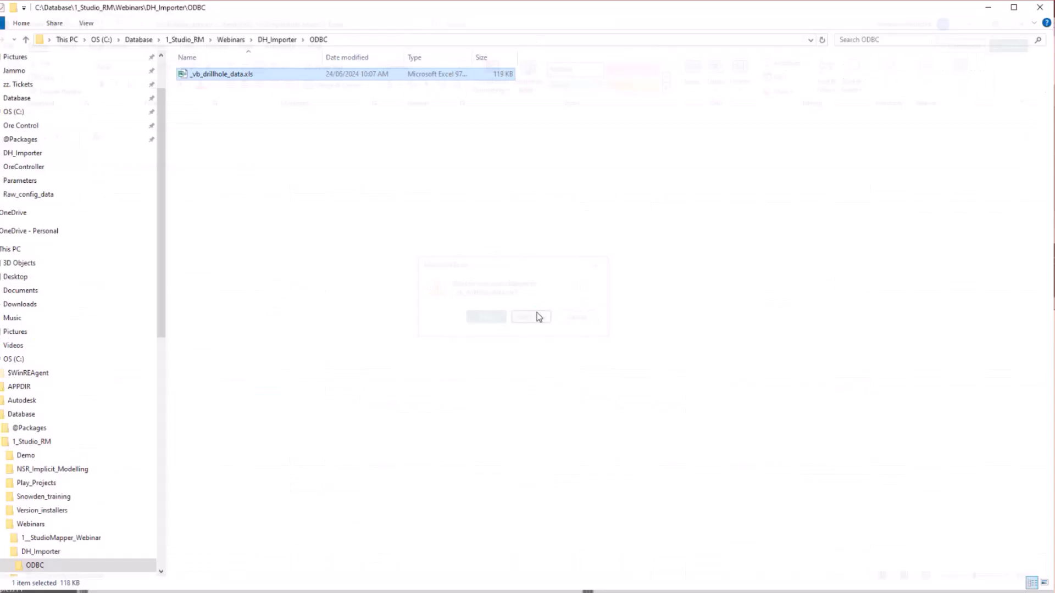
{"action": "left_click", "coordinate": [525, 560]}
{"action": "left_click", "coordinate": [500, 592]}
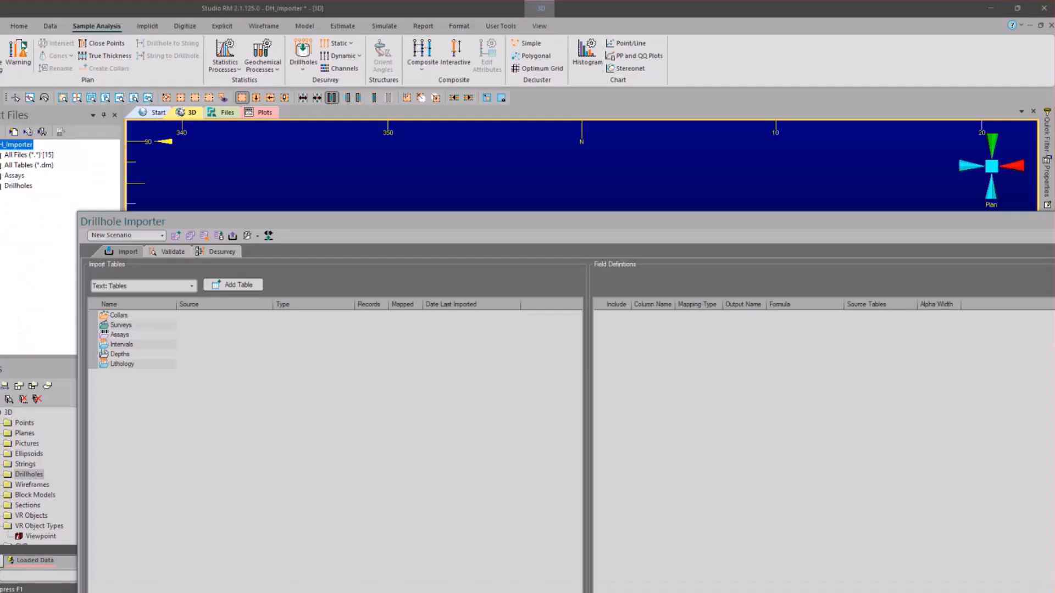
{"action": "double_click", "coordinate": [581, 221]}
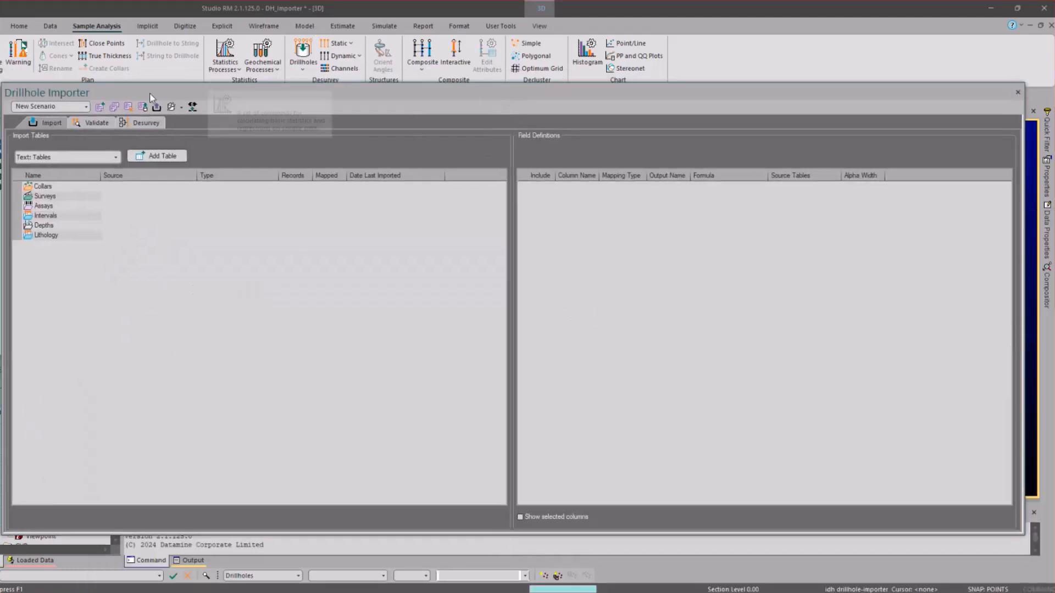
Step: Create an ODBC database connection in the Drillhole Importer using the machine data source DH_Importer
{"action": "left_click", "coordinate": [181, 108]}
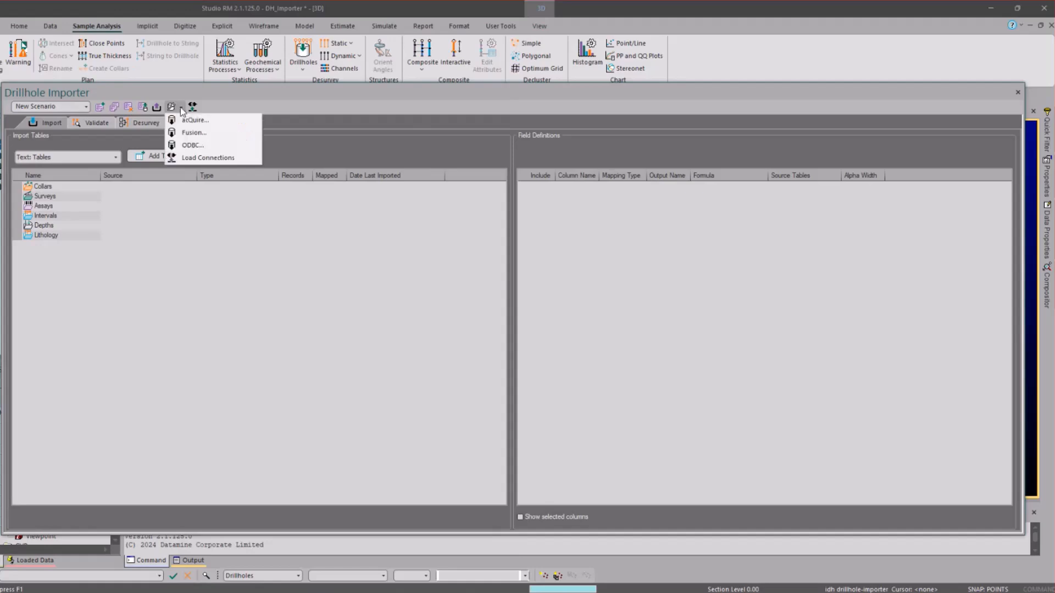
{"action": "left_click", "coordinate": [192, 146]}
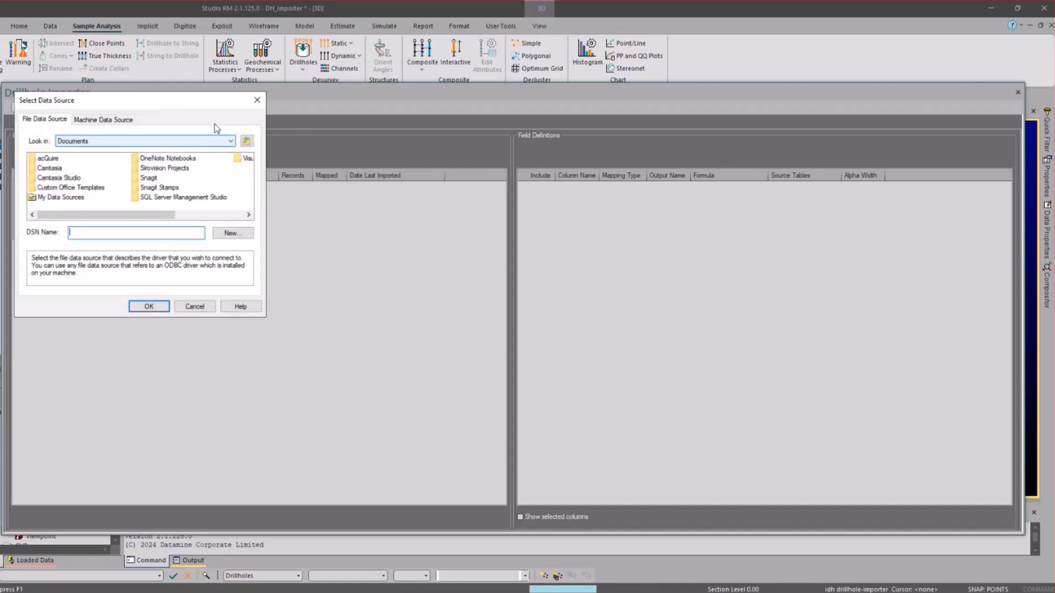
{"action": "left_click", "coordinate": [104, 120]}
{"action": "mouse_move", "coordinate": [249, 160]}
{"action": "left_mouse_down"}
{"action": "mouse_move", "coordinate": [248, 180]}
{"action": "mouse_move", "coordinate": [249, 159]}
{"action": "left_mouse_up"}
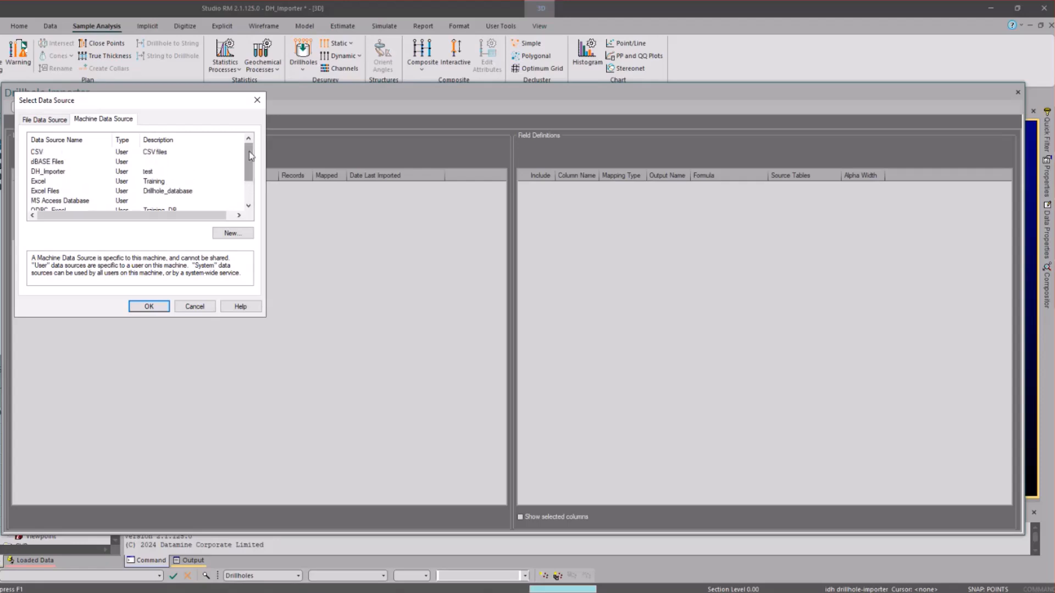
{"action": "left_click", "coordinate": [60, 174]}
{"action": "left_click", "coordinate": [152, 306]}
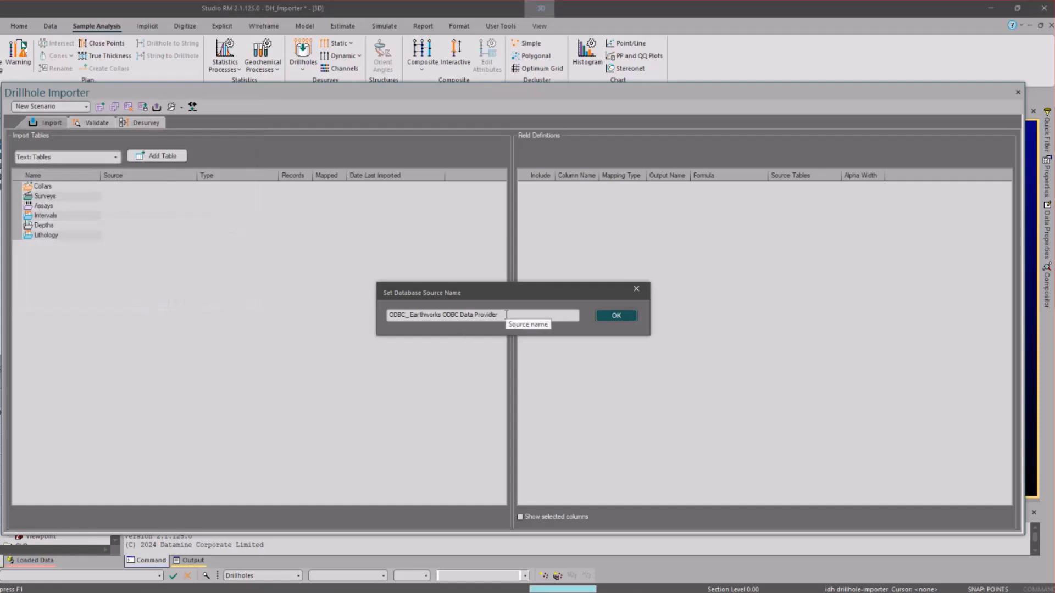
Step: Set the database source name to DH_importer and confirm the connection
{"action": "left_click_drag", "start_coordinate": [549, 316], "coordinate": [311, 315]}
{"action": "type", "text": "DH_"}
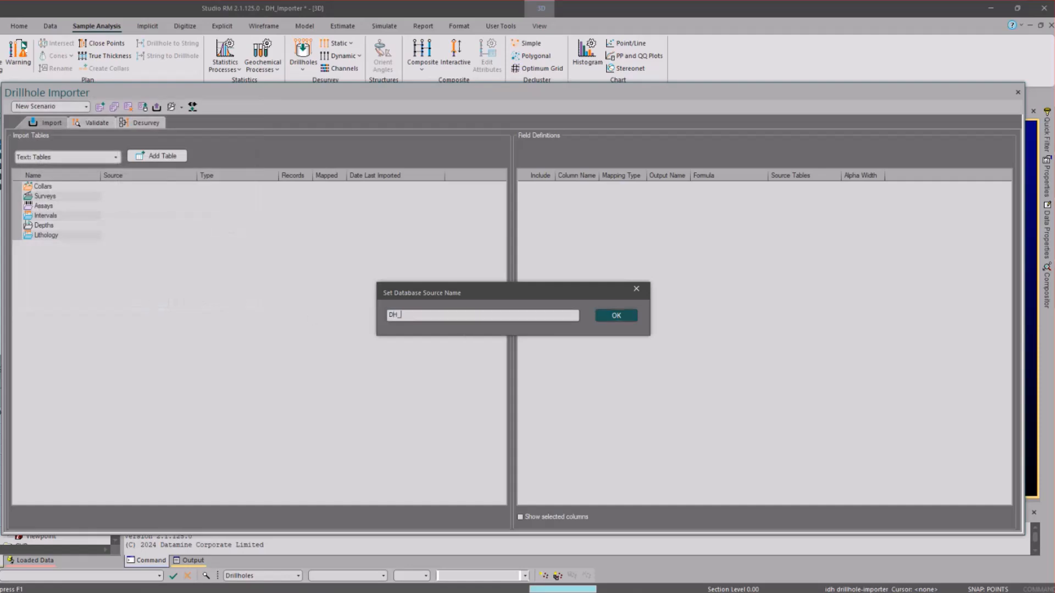
{"action": "type", "text": "importer"}
{"action": "left_click", "coordinate": [616, 316]}
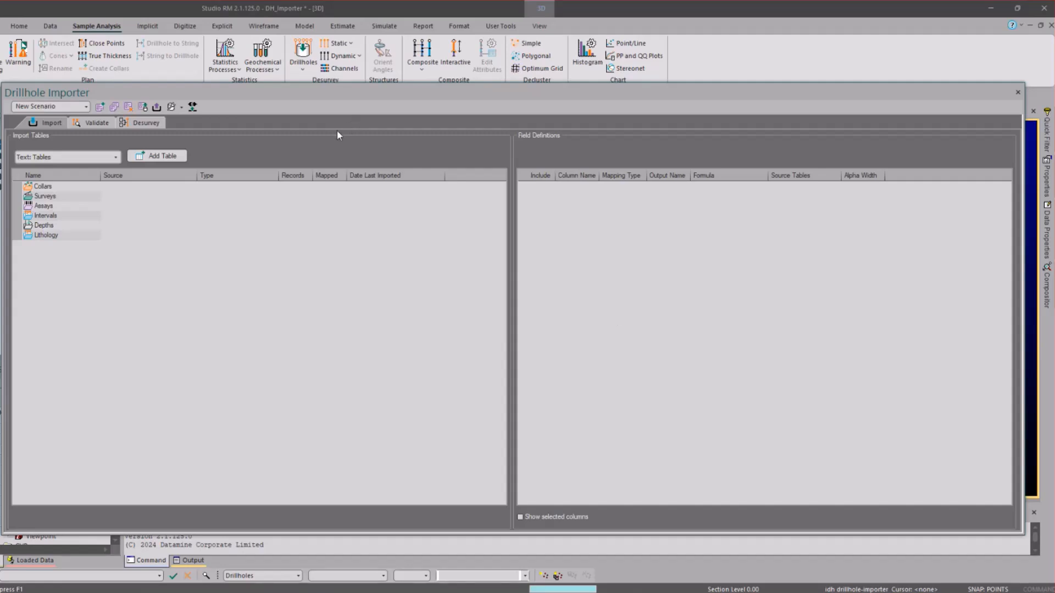
Step: Add the Assays$, Collars$, Lithology$, Surveys$ and Zones$ tables from the DH_importer source and check their connection paths
{"action": "left_click", "coordinate": [115, 158]}
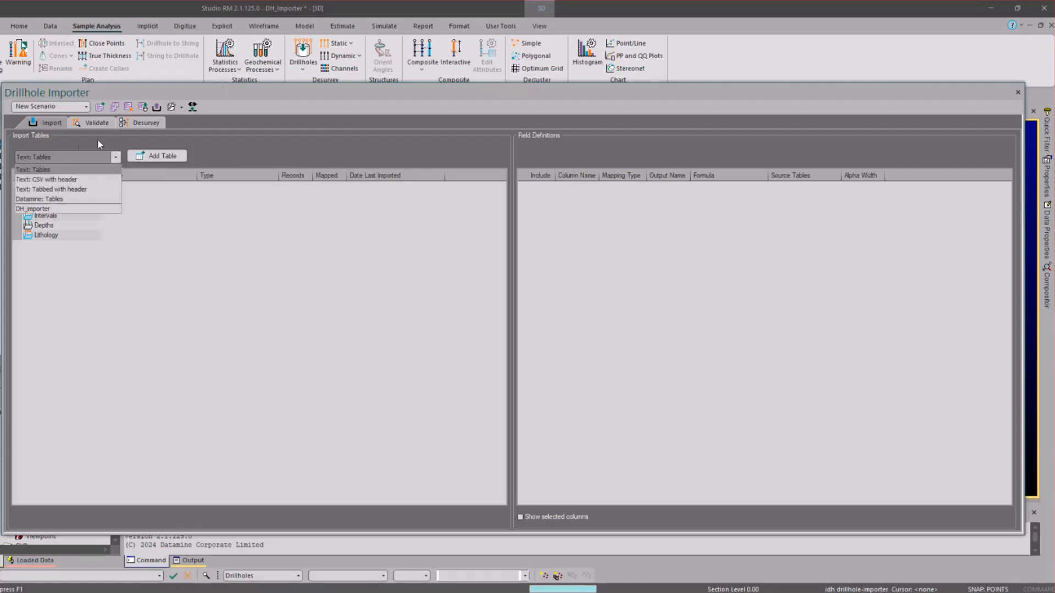
{"action": "left_click", "coordinate": [49, 209]}
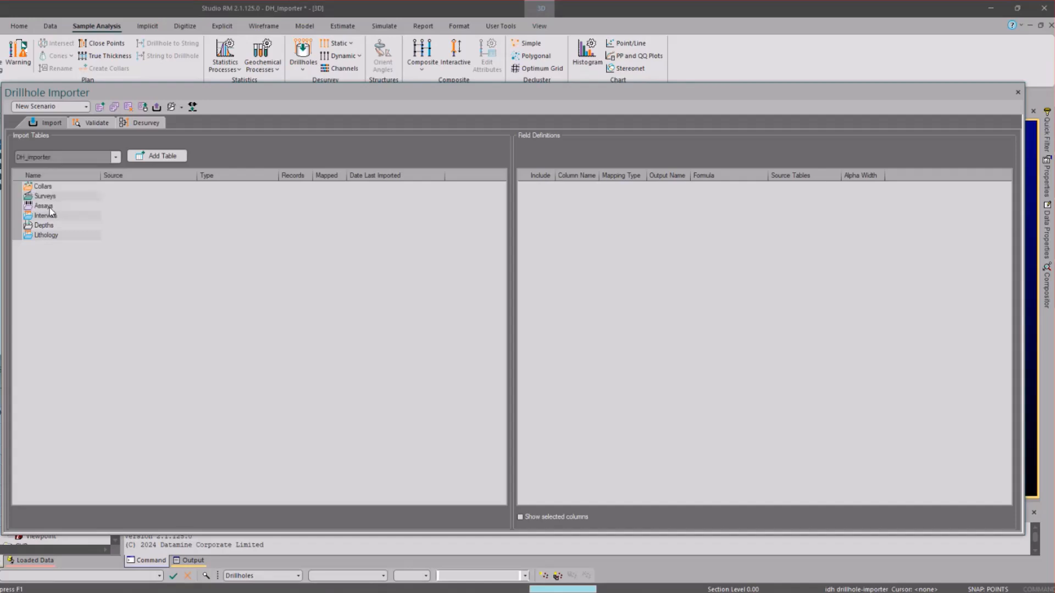
{"action": "left_click", "coordinate": [161, 162]}
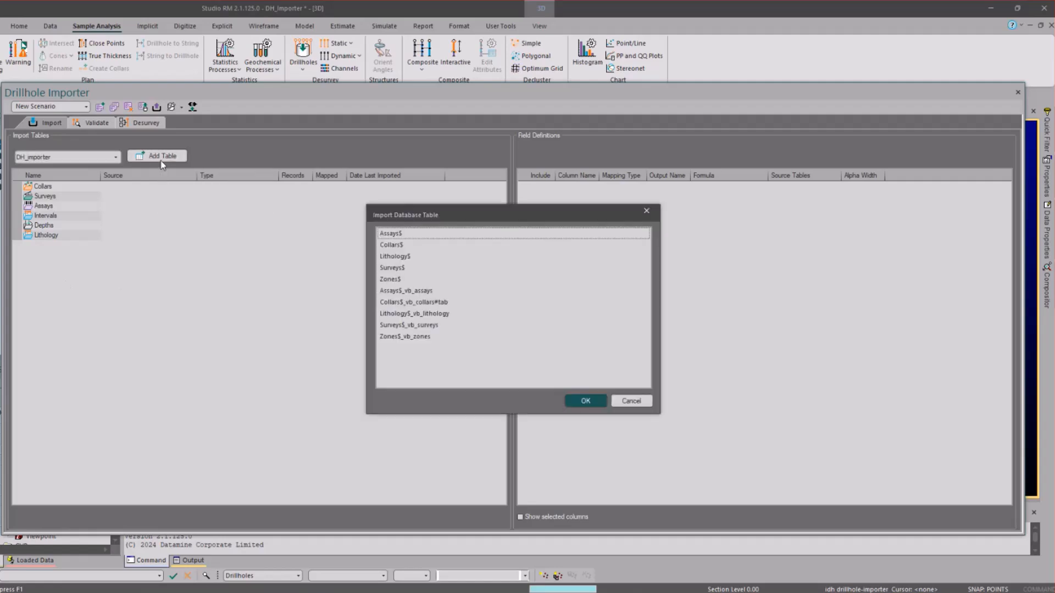
{"action": "left_click_drag", "start_coordinate": [392, 236], "coordinate": [389, 278]}
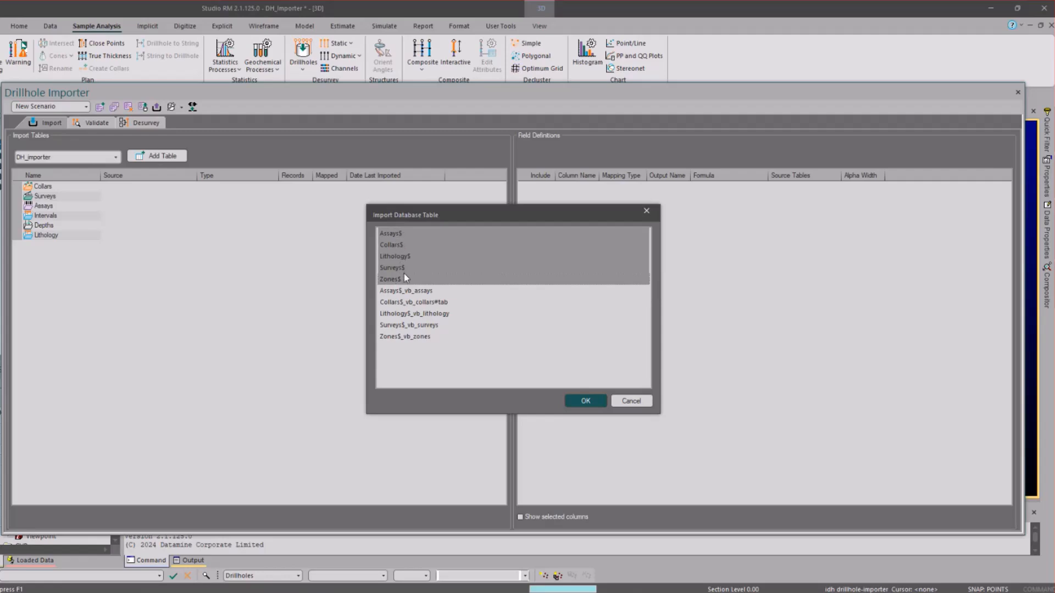
{"action": "left_click", "coordinate": [591, 400]}
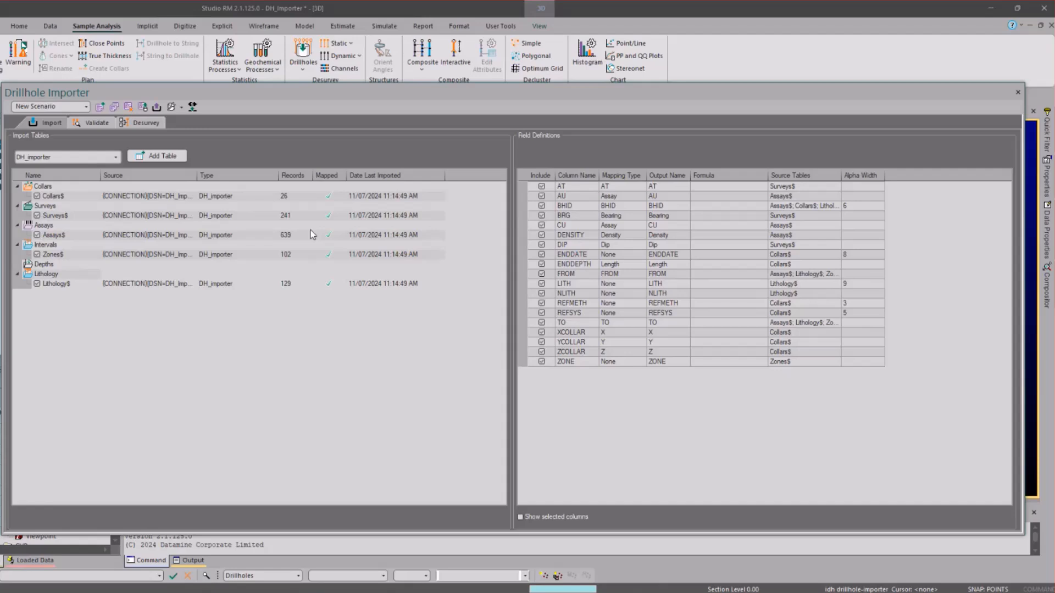
{"action": "left_click_drag", "start_coordinate": [197, 171], "coordinate": [467, 172]}
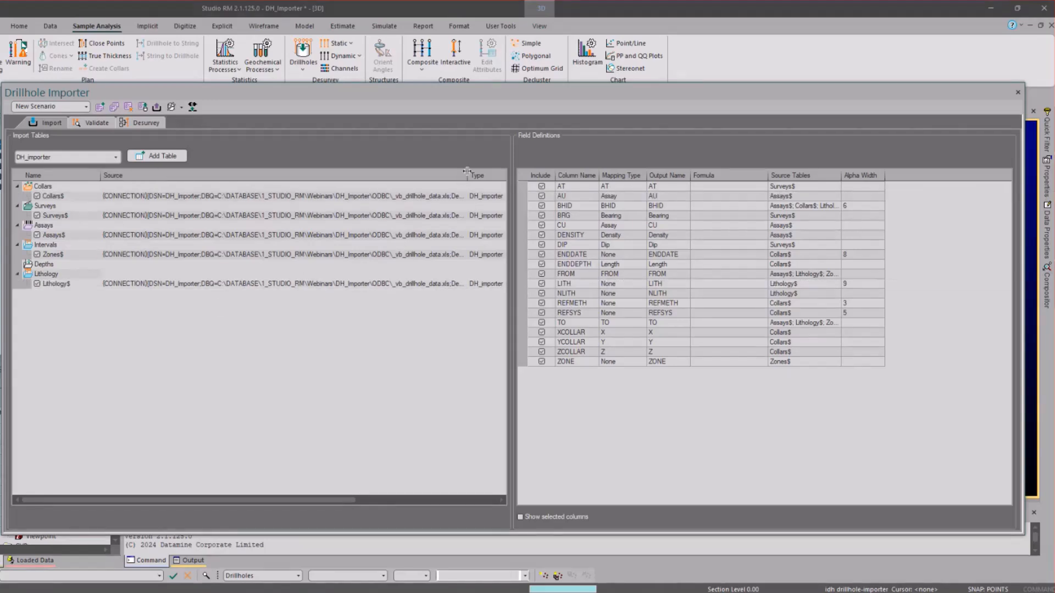
{"action": "left_click_drag", "start_coordinate": [466, 175], "coordinate": [227, 163]}
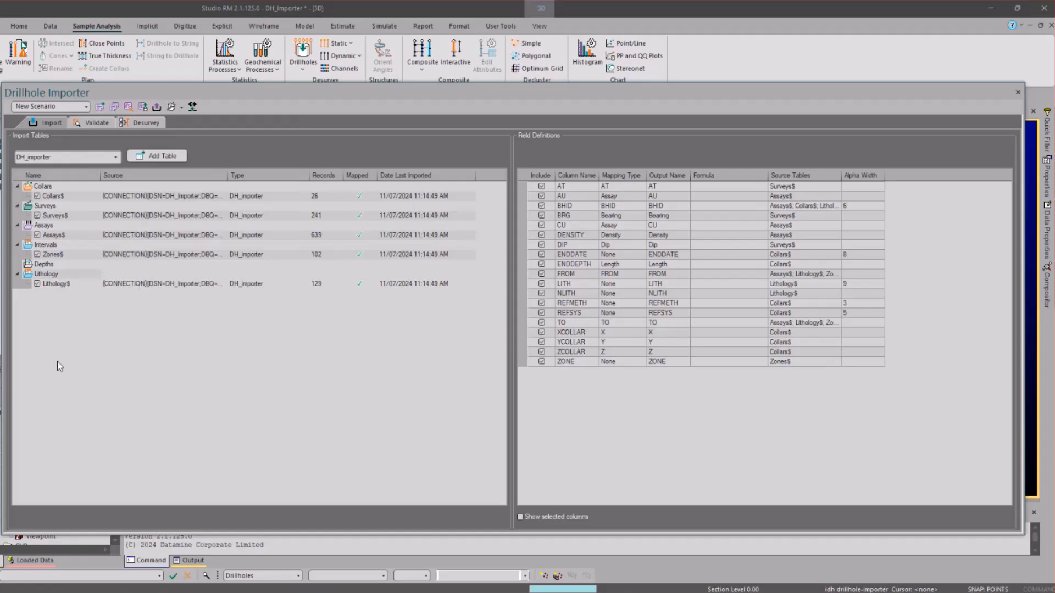
Step: Validate the imported drillhole data and review the Missing Collar Record issues for holes VB4277 and VB4278
{"action": "left_click", "coordinate": [80, 124]}
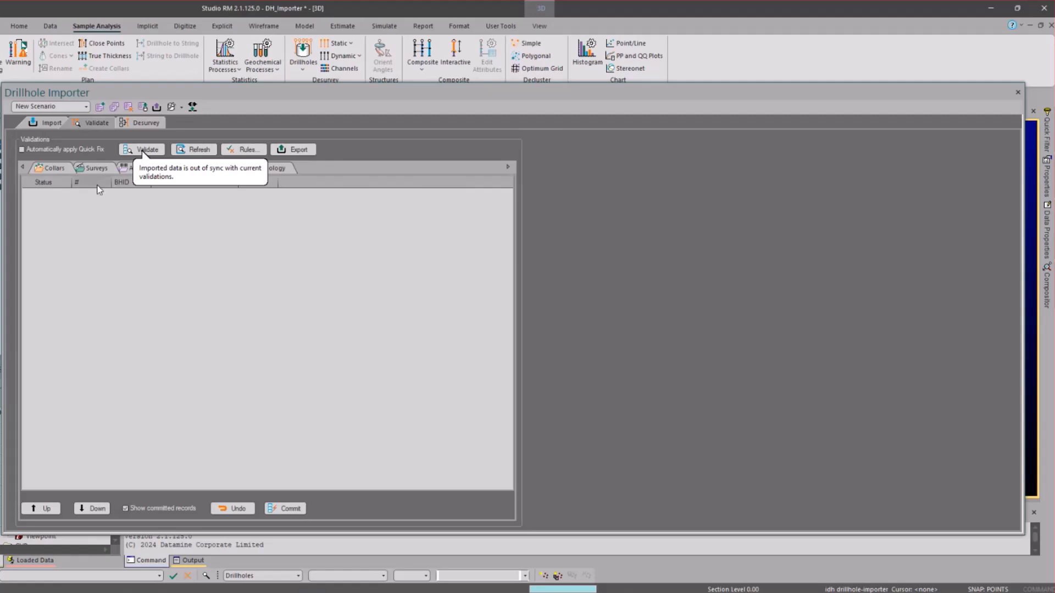
{"action": "left_click", "coordinate": [157, 151]}
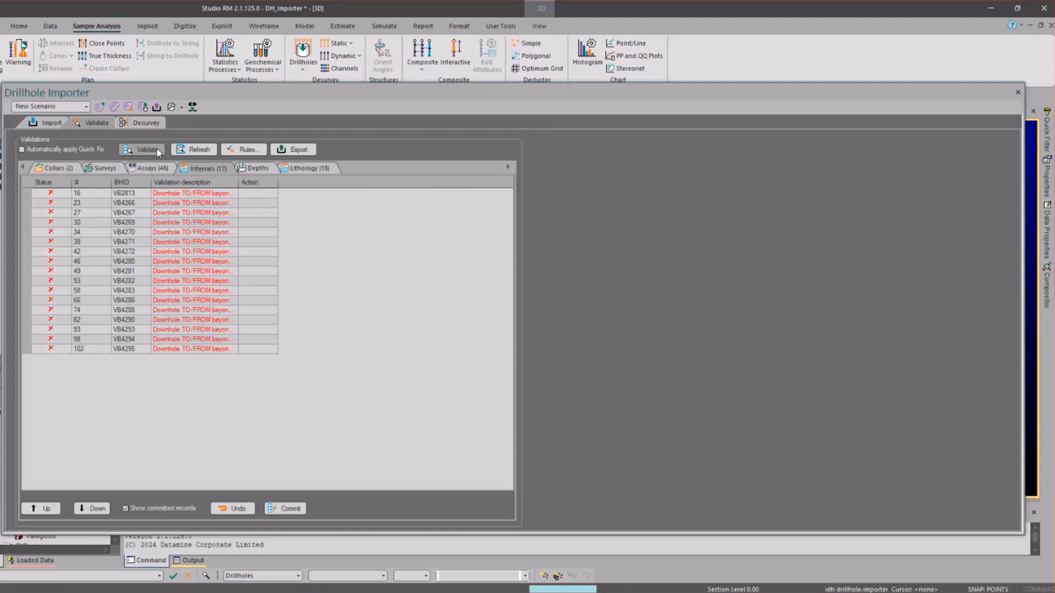
{"action": "left_click", "coordinate": [67, 171]}
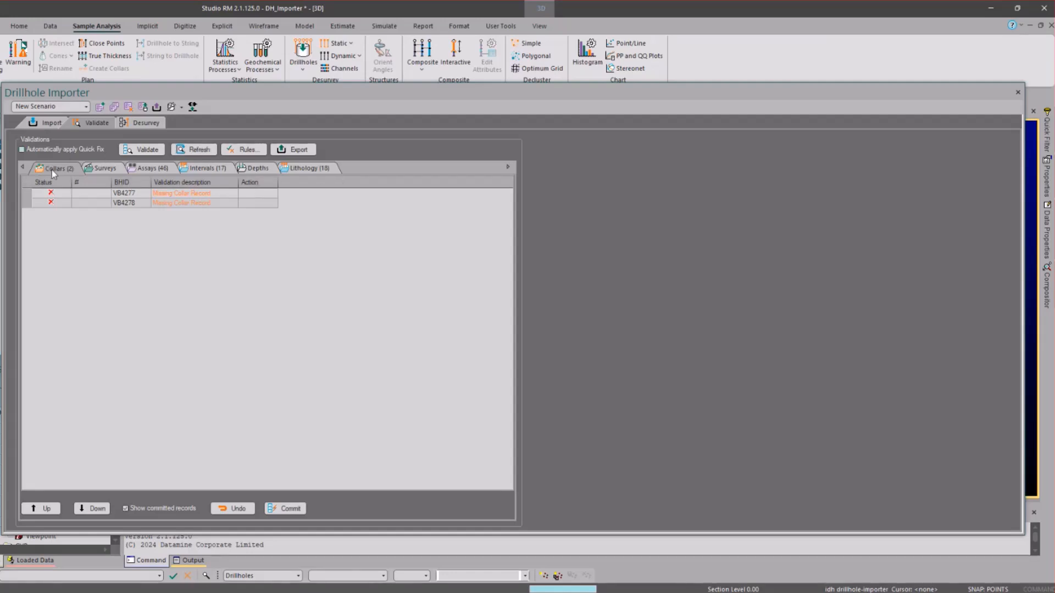
{"action": "left_click", "coordinate": [205, 193]}
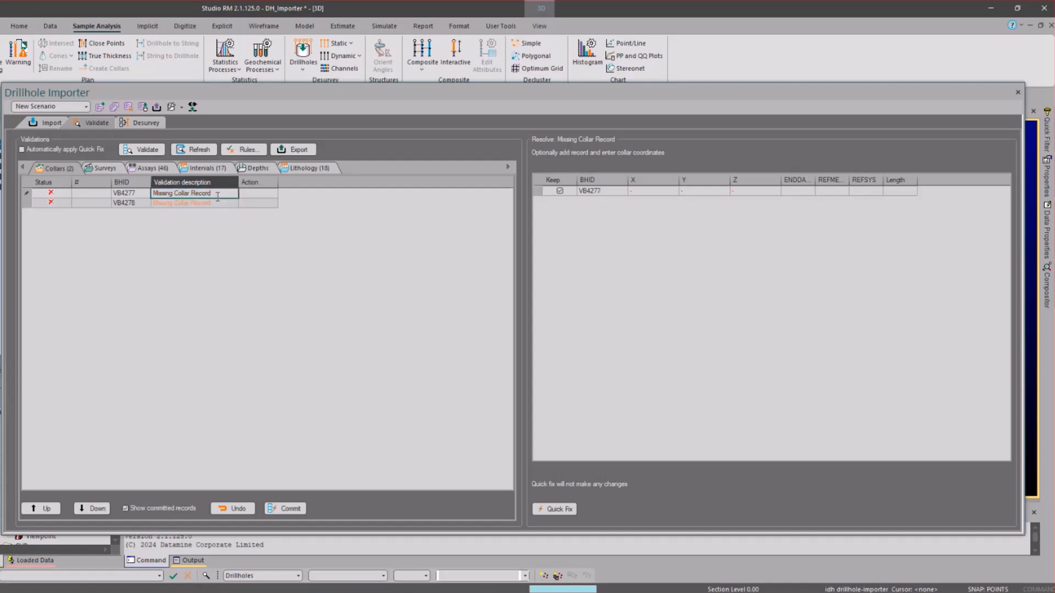
{"action": "left_click", "coordinate": [216, 204]}
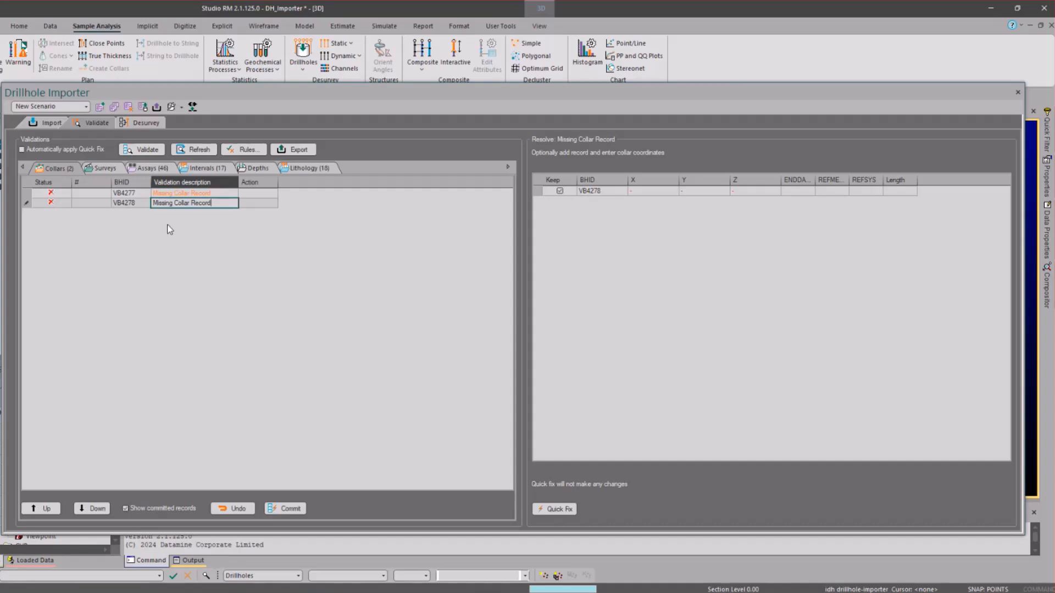
Step: List the Assays validation issues and widen the Validation description column to show its full text
{"action": "left_click", "coordinate": [152, 170]}
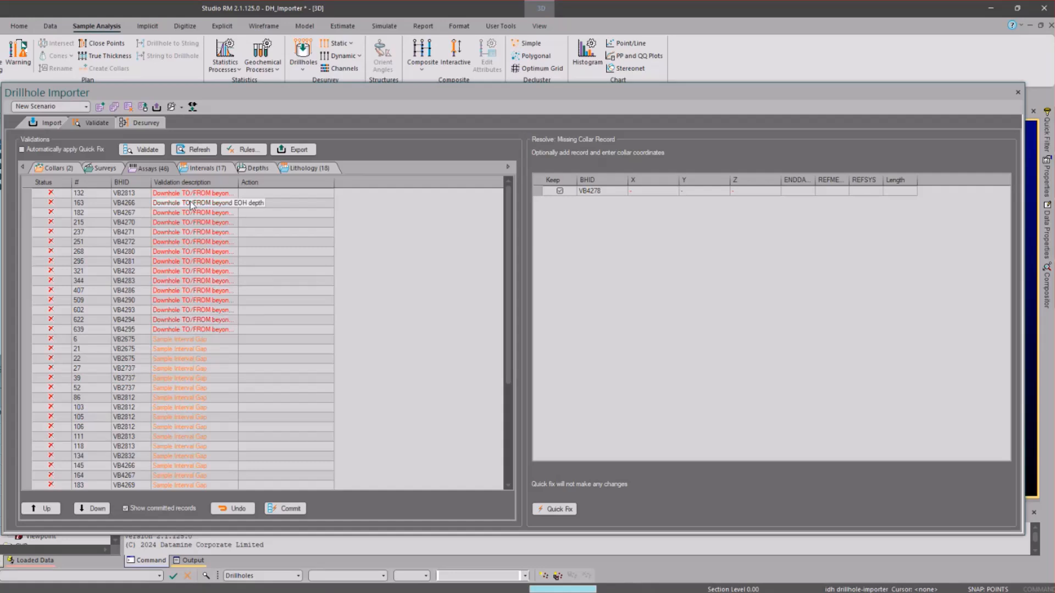
{"action": "left_click_drag", "start_coordinate": [239, 182], "coordinate": [287, 182]}
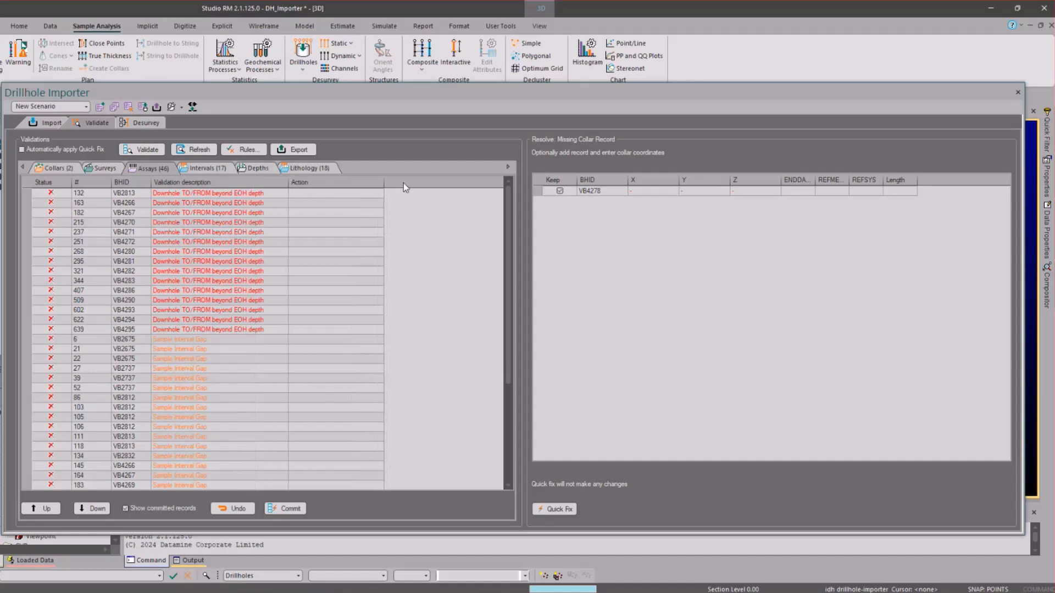
{"action": "left_click_drag", "start_coordinate": [384, 182], "coordinate": [367, 182]}
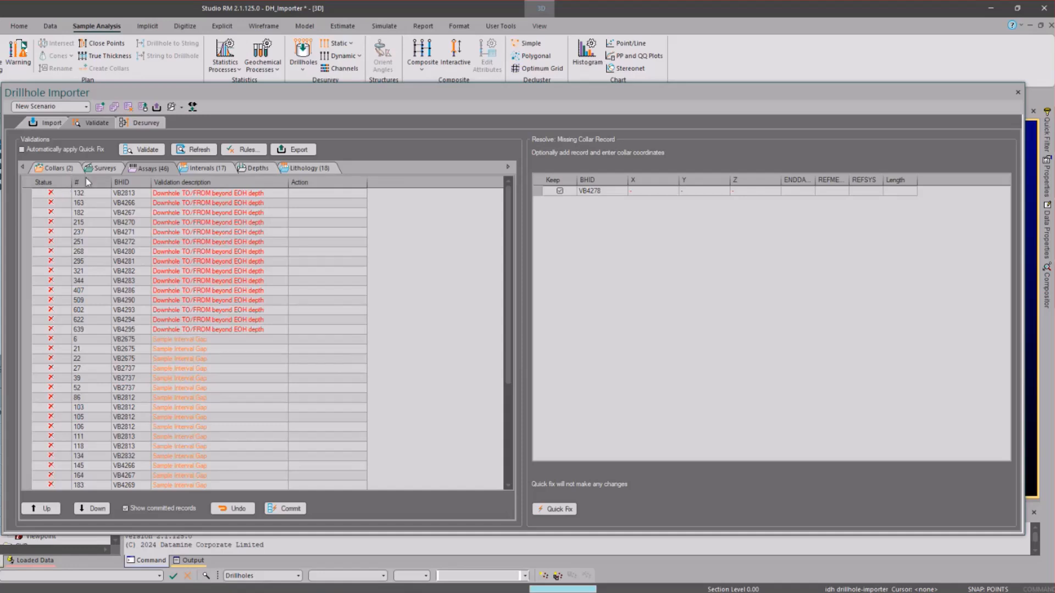
Step: Examine hole VB2813's Downhole TO/FROM beyond EOH depth error and its TO value in the resolve table
{"action": "left_click", "coordinate": [139, 193]}
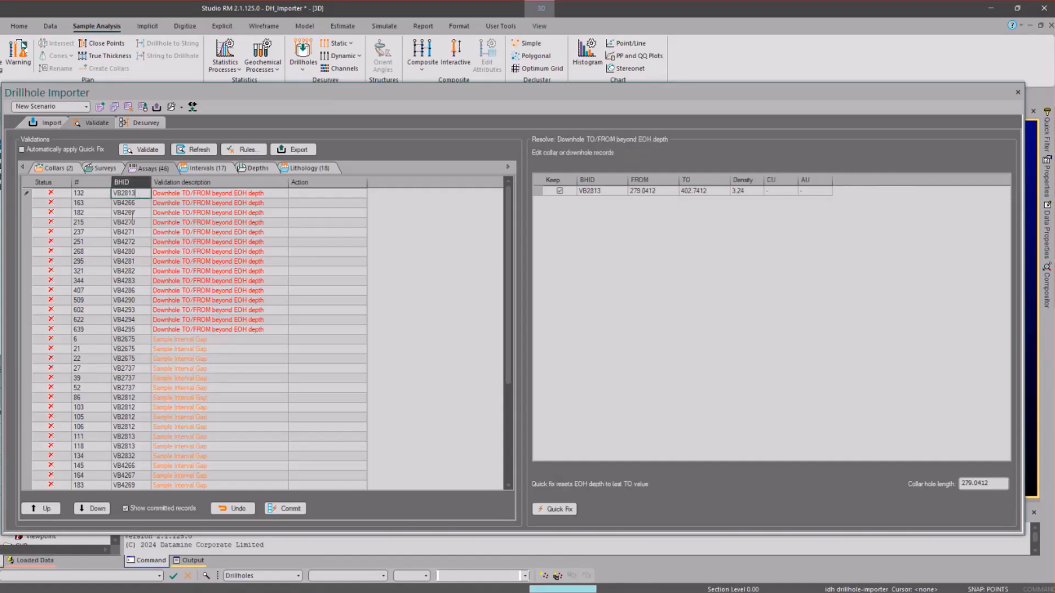
{"action": "left_click", "coordinate": [196, 194]}
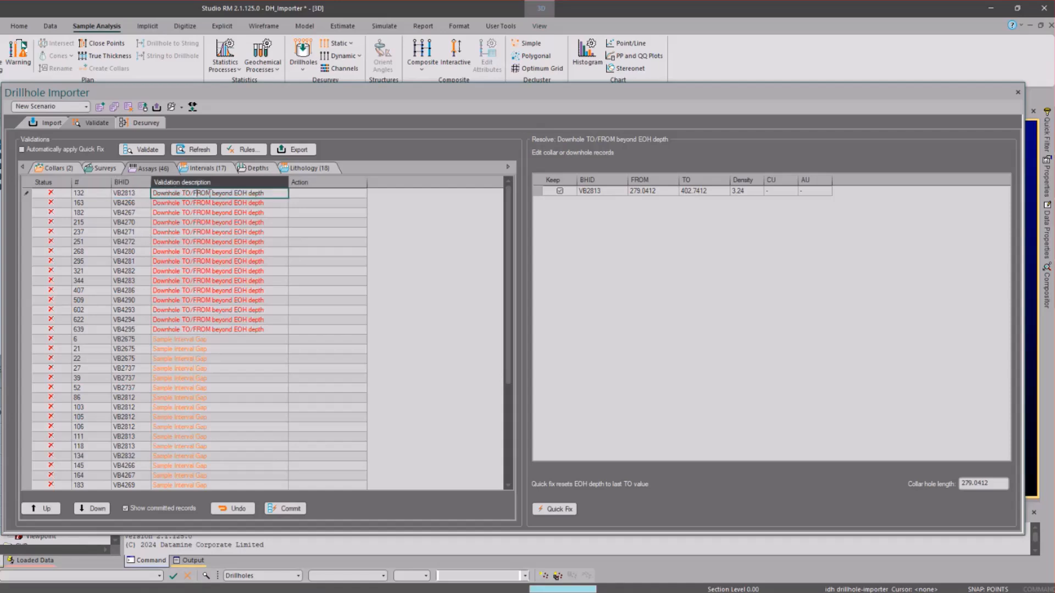
{"action": "double_click", "coordinate": [222, 193]}
{"action": "left_click", "coordinate": [206, 290]}
{"action": "left_click", "coordinate": [214, 193]}
{"action": "left_click", "coordinate": [715, 191]}
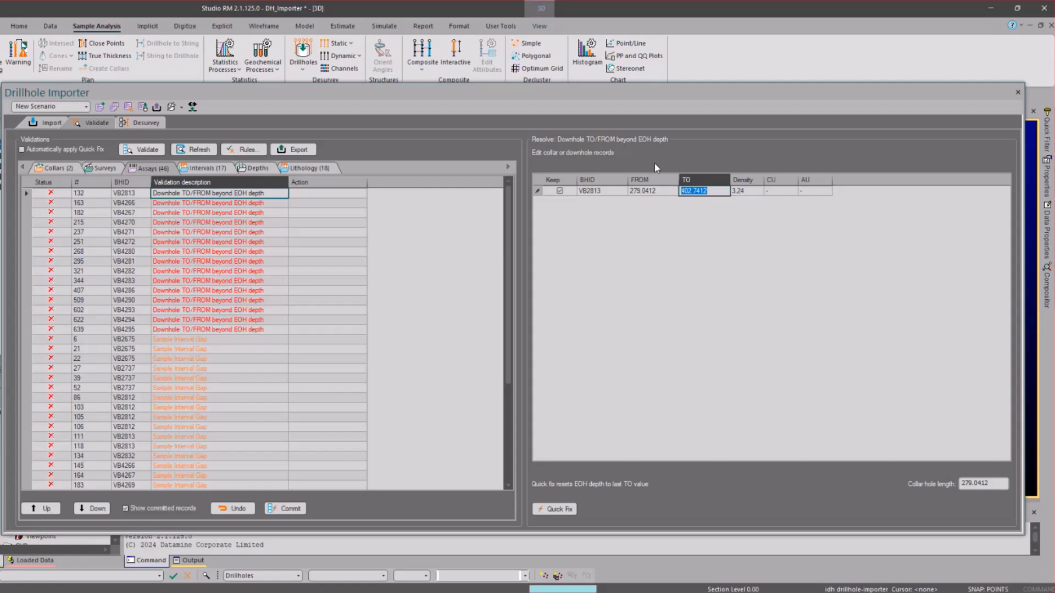
{"action": "key", "text": "Return"}
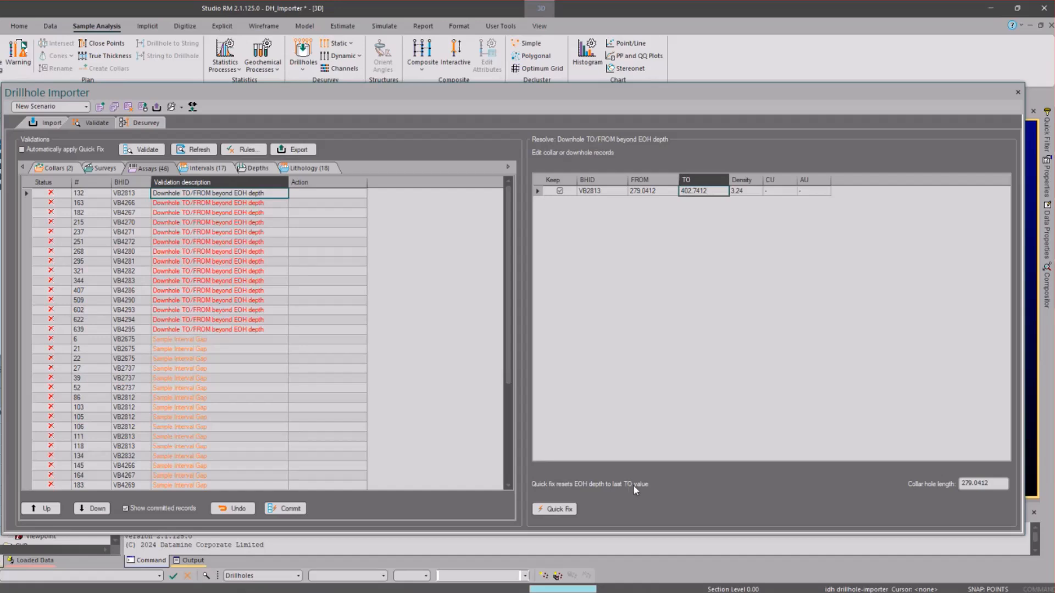
Step: Compare VB2813's collar hole length with its TO value, apply the quick fix, and select the same error for VB4266
{"action": "double_click", "coordinate": [993, 482]}
{"action": "left_click", "coordinate": [703, 190]}
{"action": "left_click_drag", "start_coordinate": [708, 191], "coordinate": [677, 189]}
{"action": "left_click", "coordinate": [569, 509]}
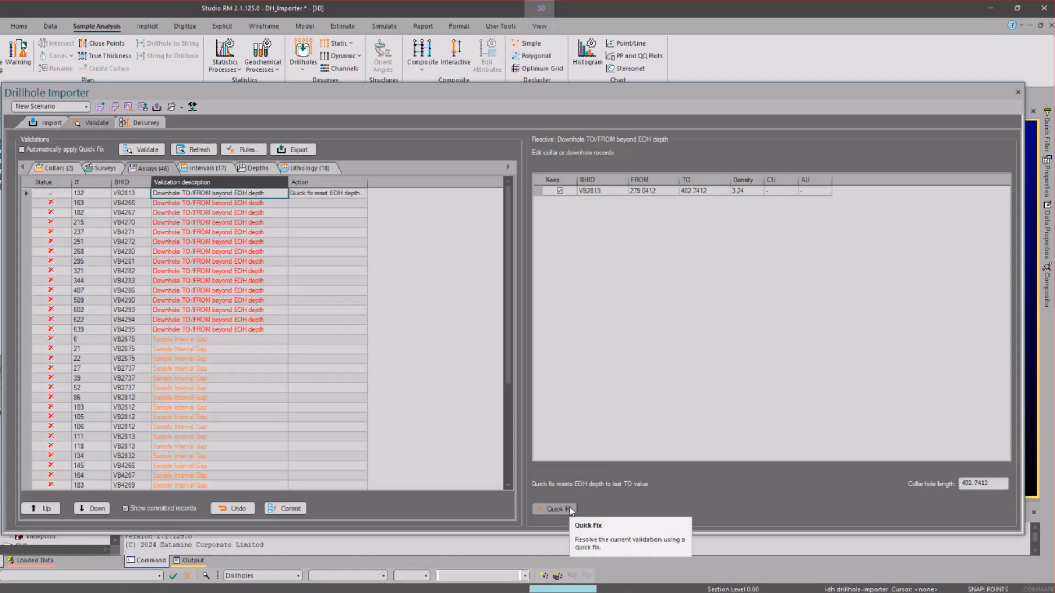
{"action": "double_click", "coordinate": [995, 483]}
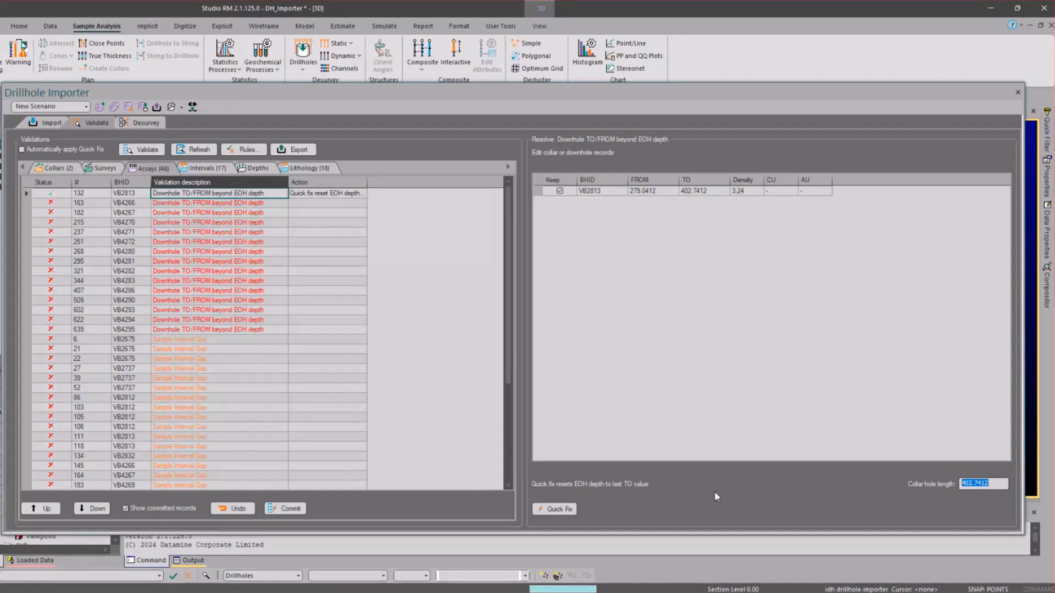
{"action": "left_click", "coordinate": [229, 212]}
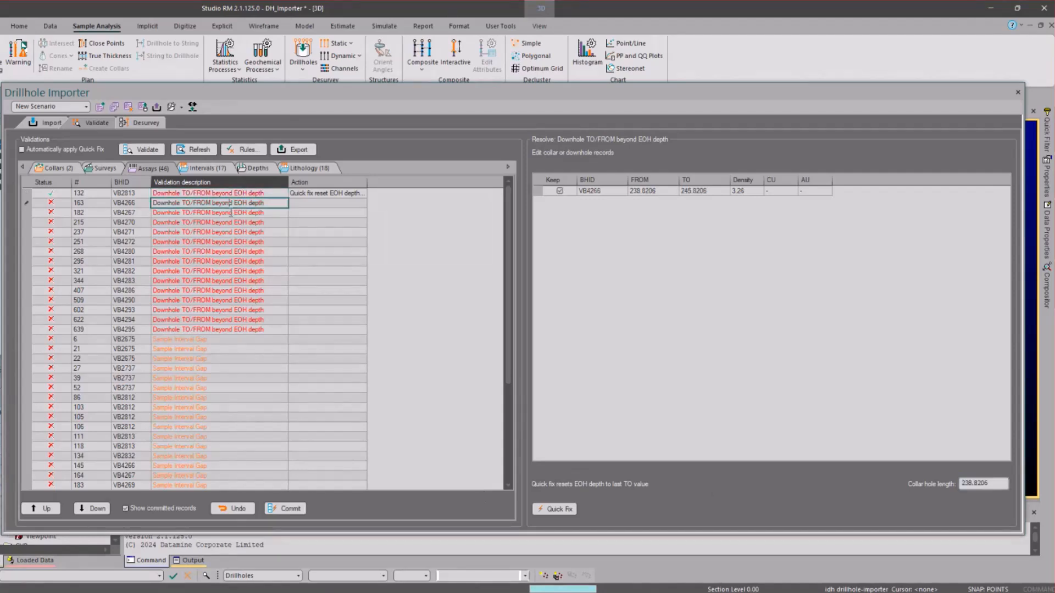
Step: Refresh the validations with automatic quick fix enabled and widen the Assays Action column to show its full text
{"action": "left_click", "coordinate": [229, 222]}
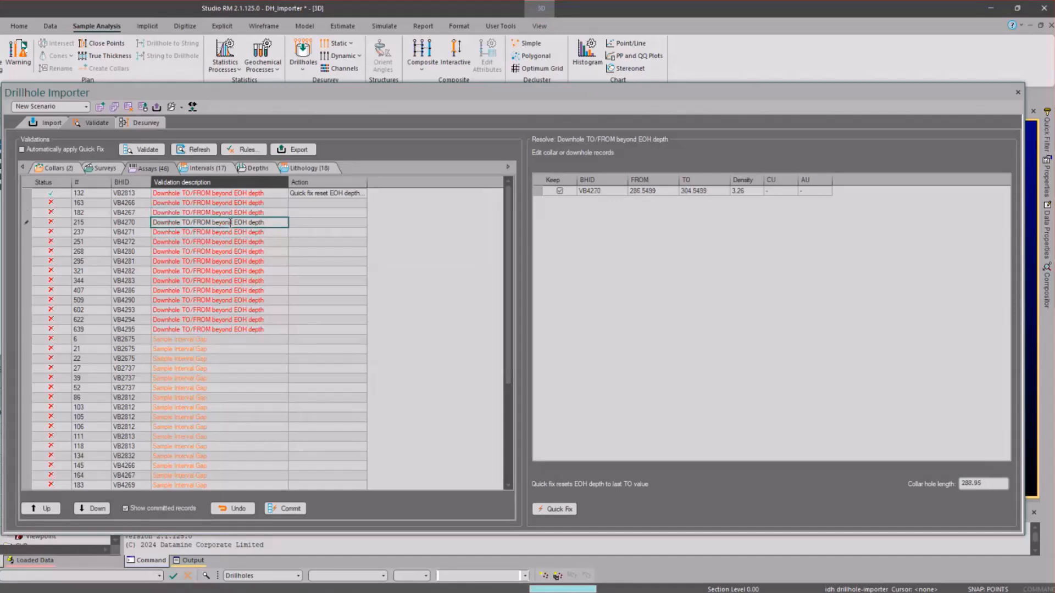
{"action": "left_click", "coordinate": [237, 203]}
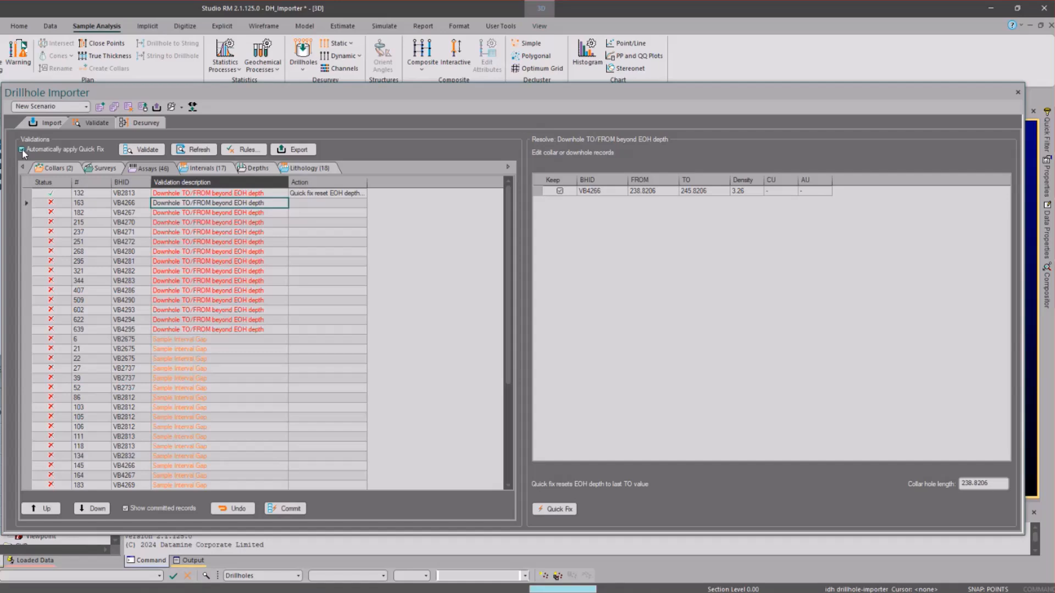
{"action": "left_click", "coordinate": [195, 150]}
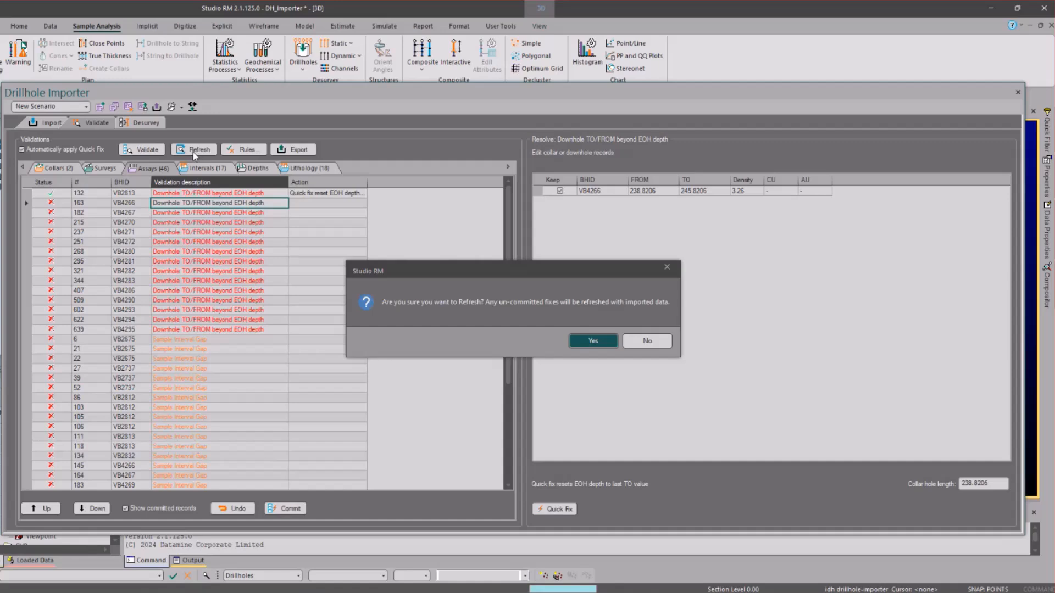
{"action": "left_click", "coordinate": [593, 341]}
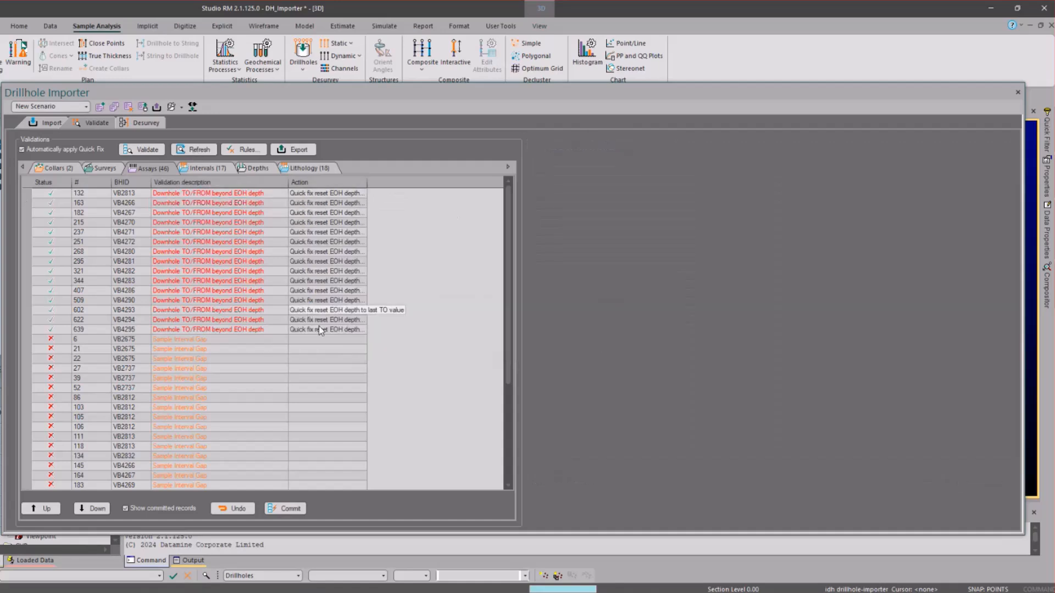
{"action": "left_click_drag", "start_coordinate": [367, 185], "coordinate": [441, 185]}
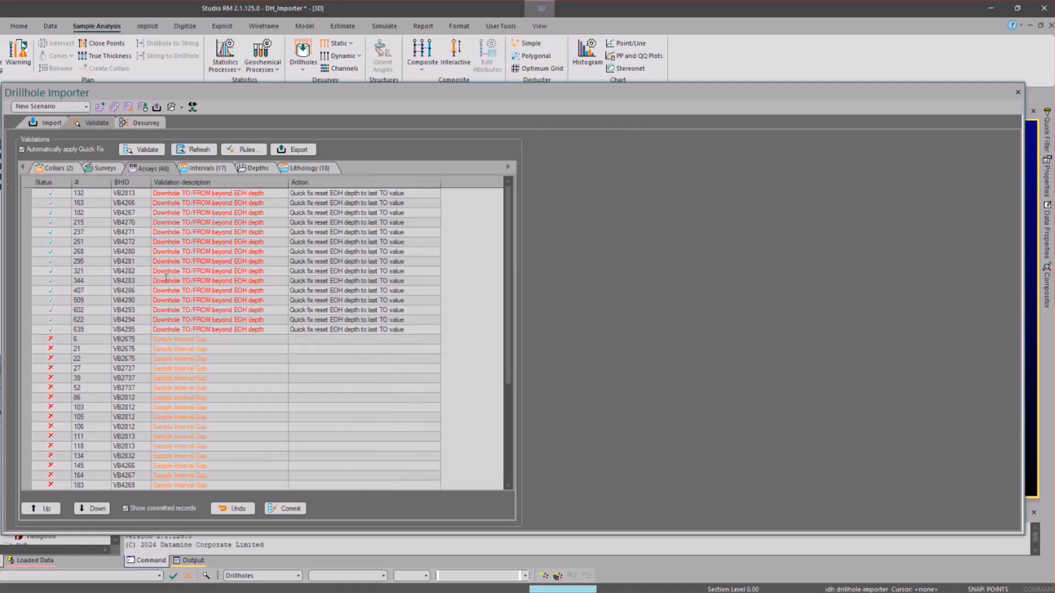
Step: Examine the Sample Interval Gap issues in Assays for holes VB2675 and VB2832 in the resolve table
{"action": "scroll", "coordinate": [290, 323], "scroll_direction": "down", "scroll_amount": 5}
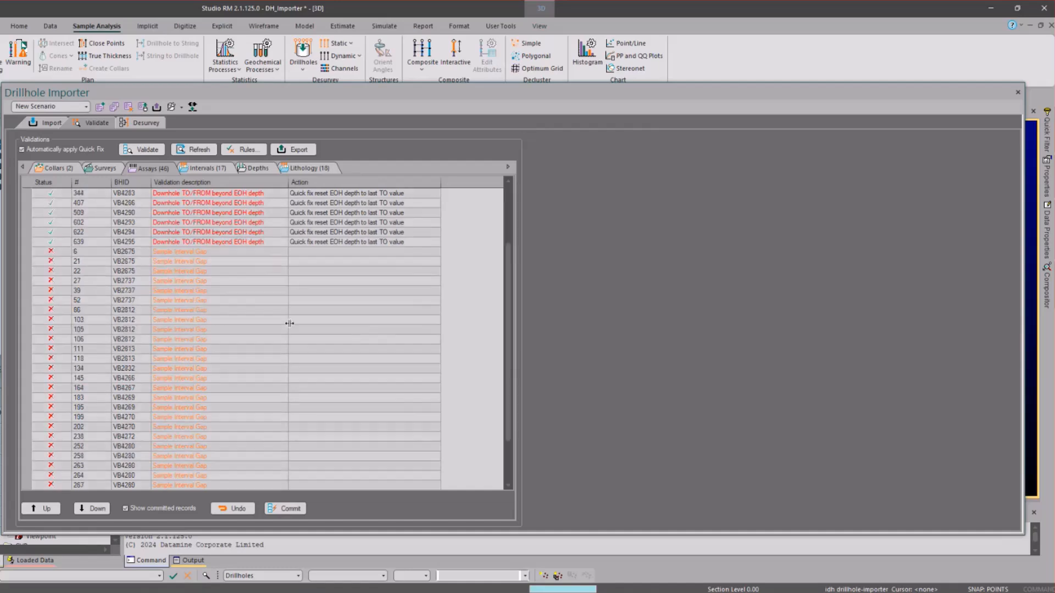
{"action": "scroll", "coordinate": [289, 324], "scroll_direction": "up", "scroll_amount": 1}
{"action": "left_click", "coordinate": [235, 223]}
{"action": "left_click", "coordinate": [225, 242]}
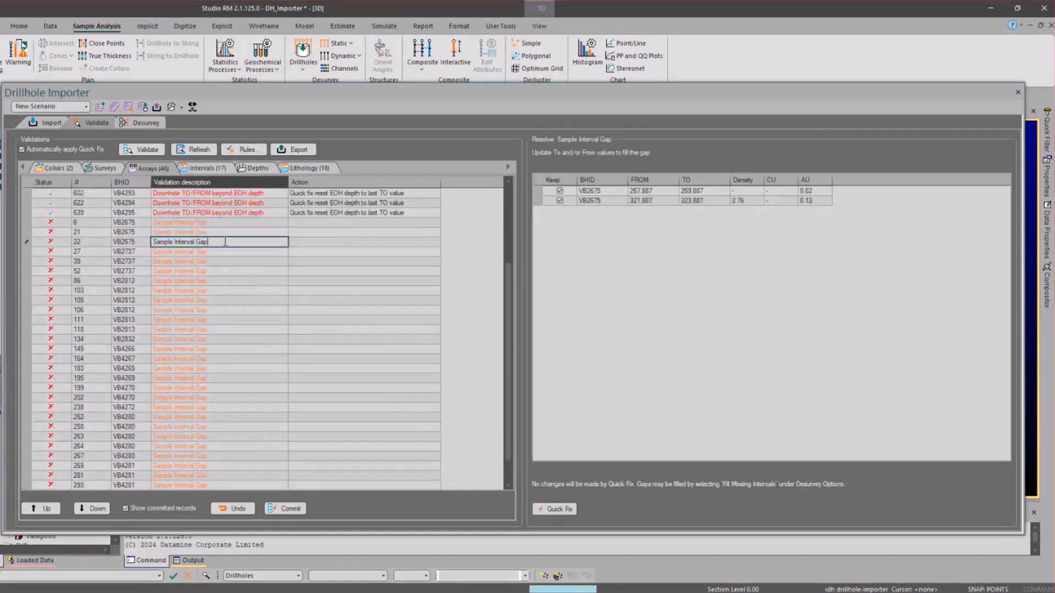
{"action": "left_click", "coordinate": [222, 338]}
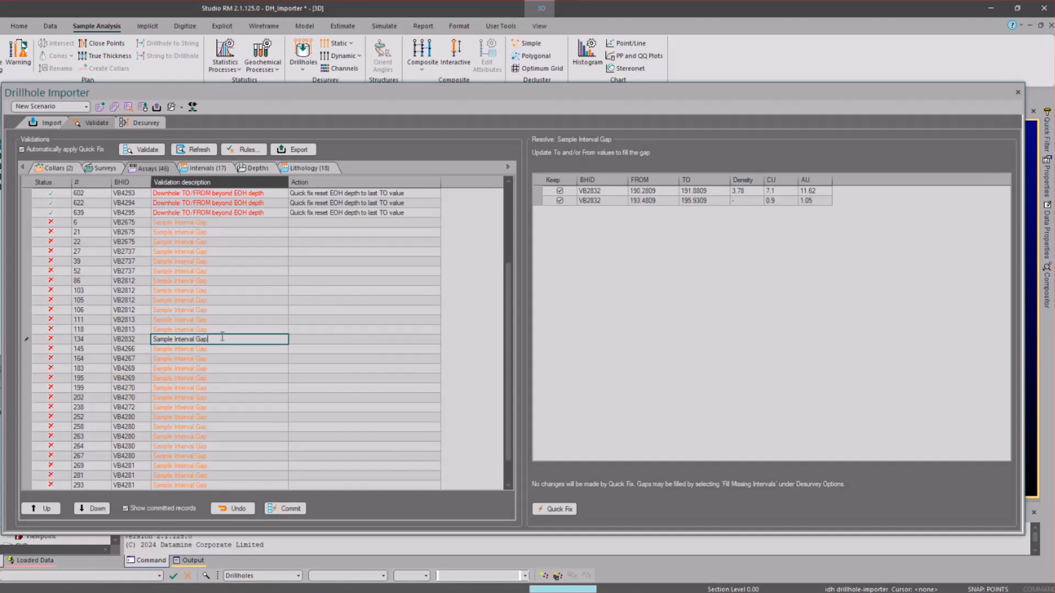
Step: Disable the sample interval gaps and duplicate collar location validation rules, and refresh the validations
{"action": "left_click", "coordinate": [248, 150]}
{"action": "left_click_drag", "start_coordinate": [450, 234], "coordinate": [446, 131]}
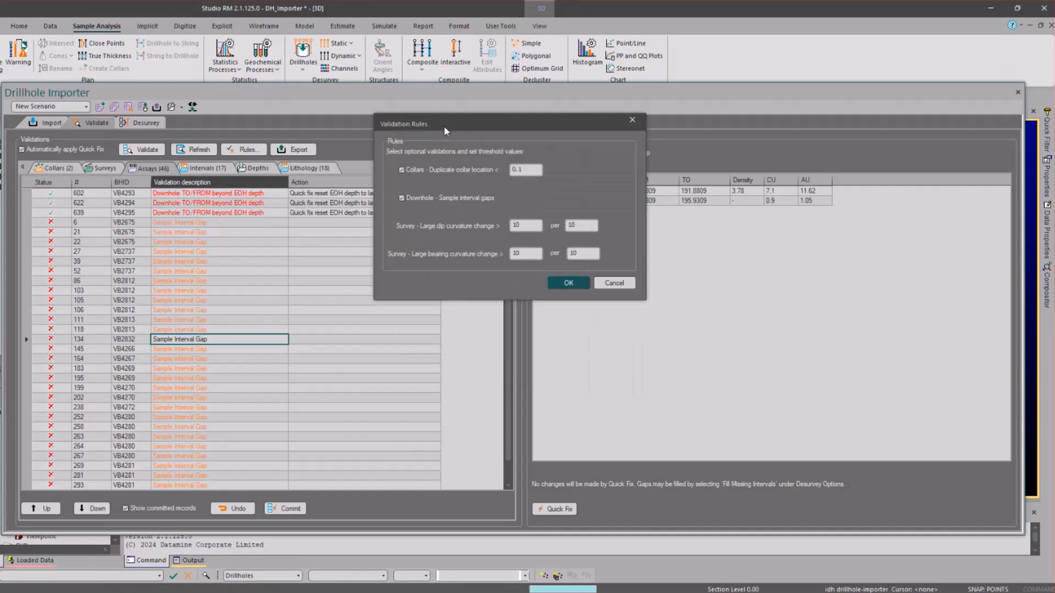
{"action": "left_click", "coordinate": [402, 198]}
{"action": "left_click_drag", "start_coordinate": [526, 170], "coordinate": [487, 171]}
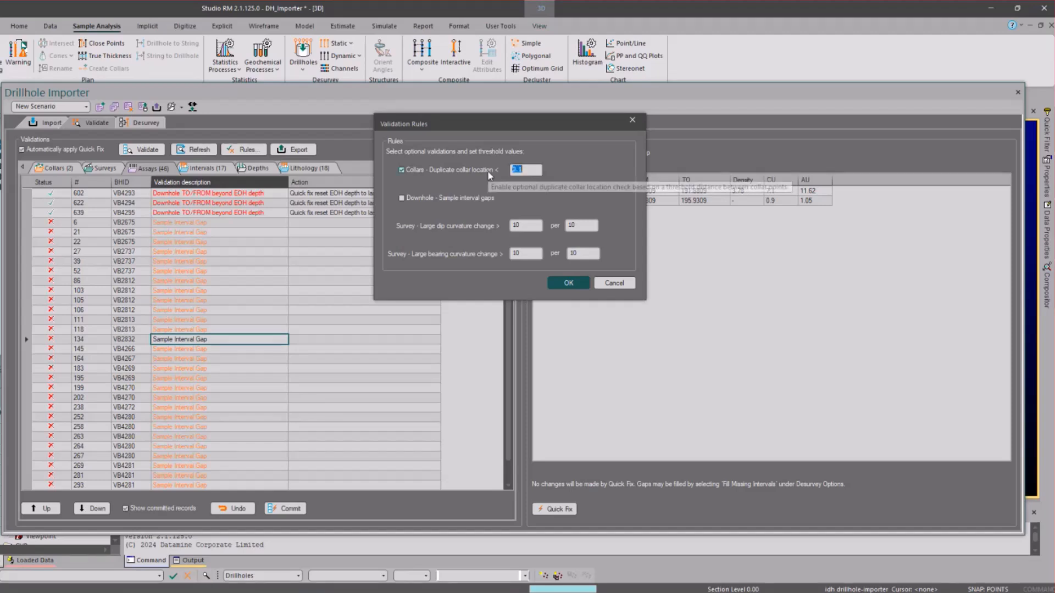
{"action": "left_click", "coordinate": [402, 169]}
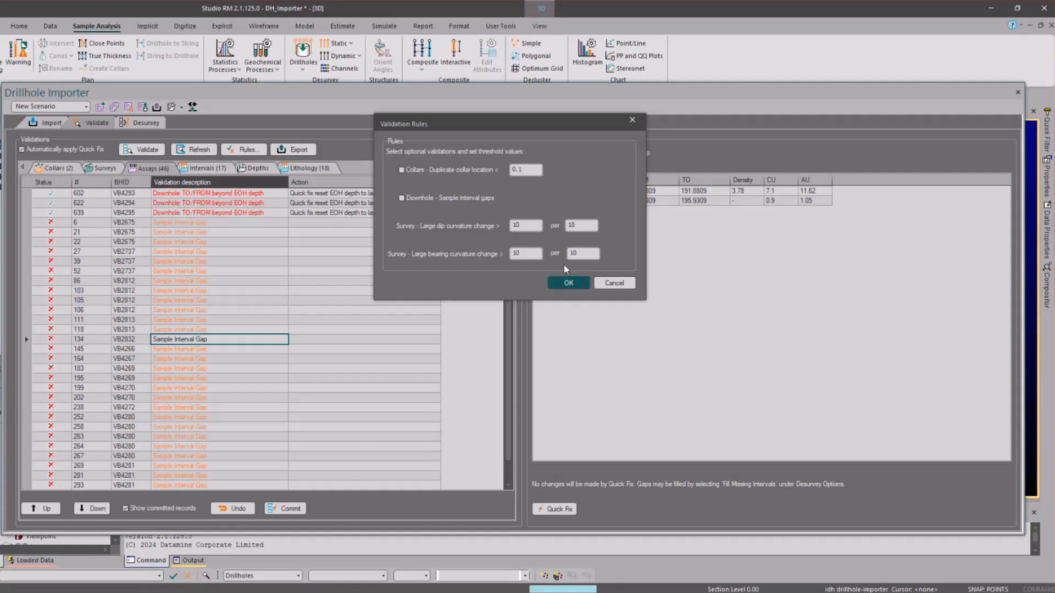
{"action": "left_click", "coordinate": [562, 281]}
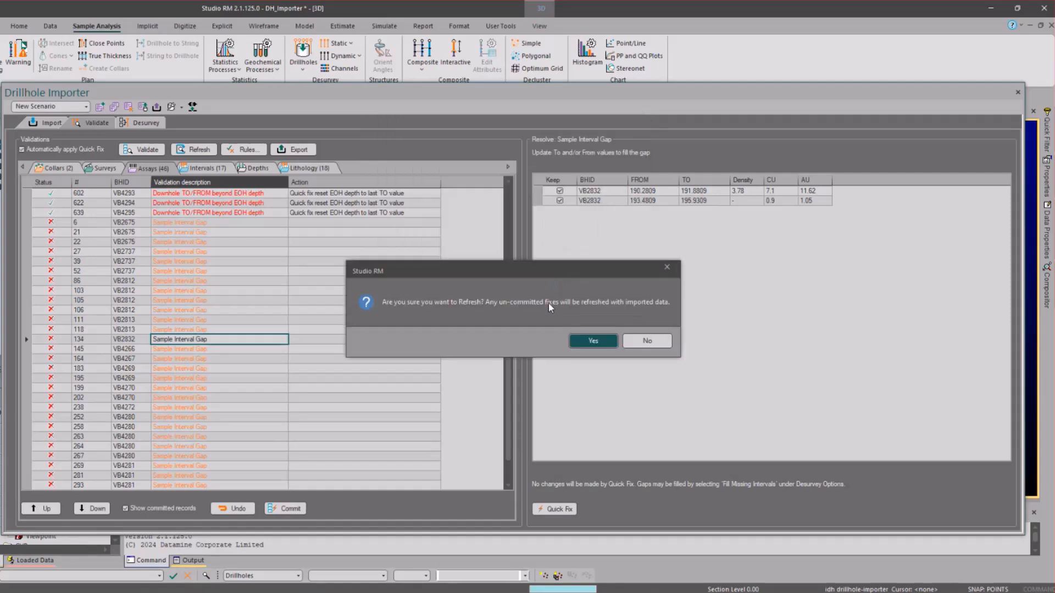
{"action": "left_click", "coordinate": [579, 341]}
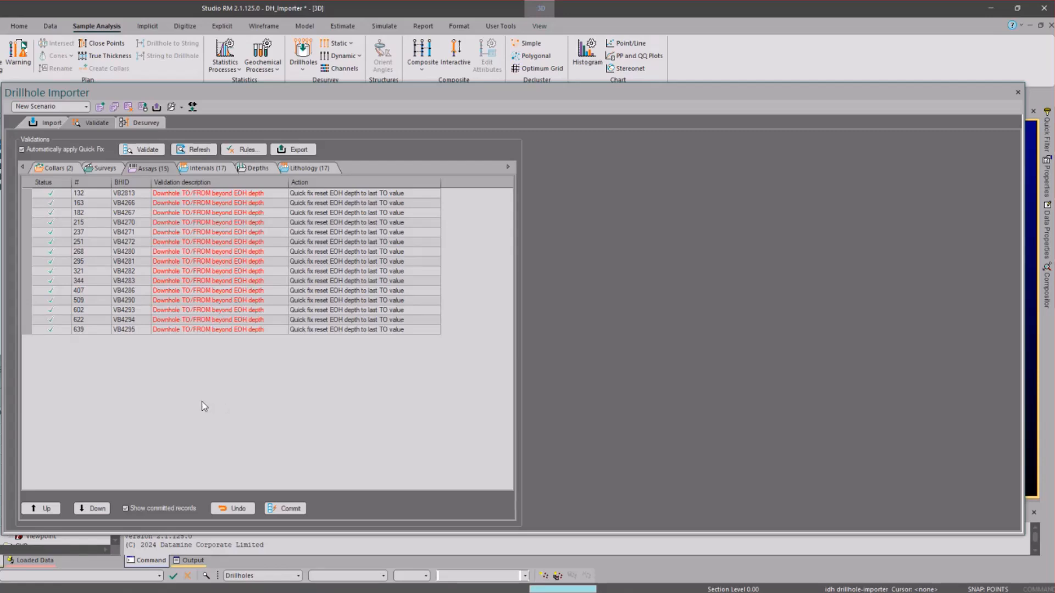
Step: List the Intervals validation issues with widened columns and examine hole VB2813's Downhole TO/FROM beyond EOH depth error
{"action": "left_click", "coordinate": [203, 171]}
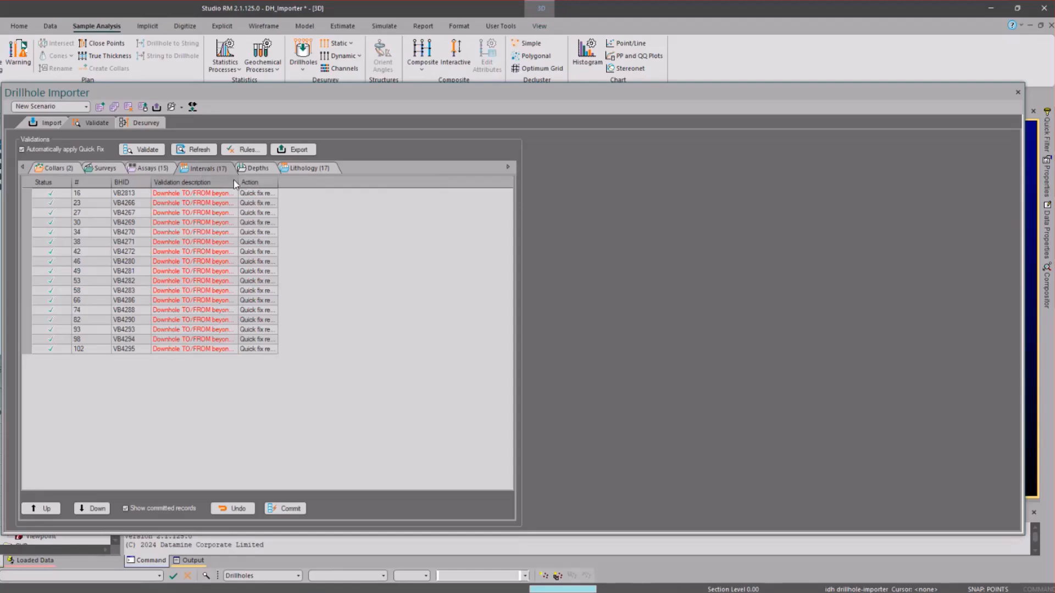
{"action": "left_click_drag", "start_coordinate": [238, 179], "coordinate": [471, 183]}
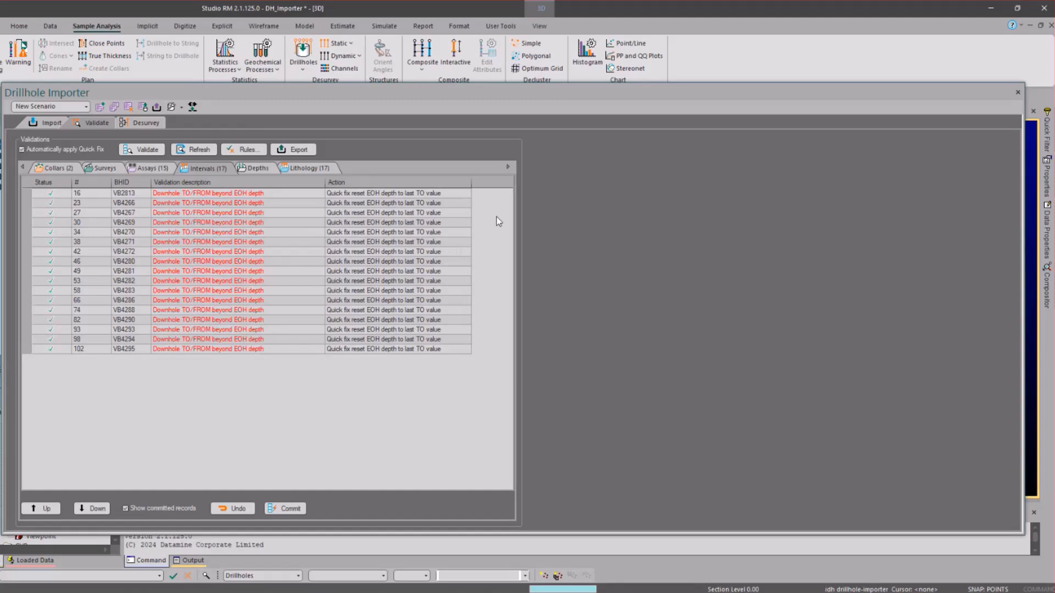
{"action": "left_click", "coordinate": [251, 194]}
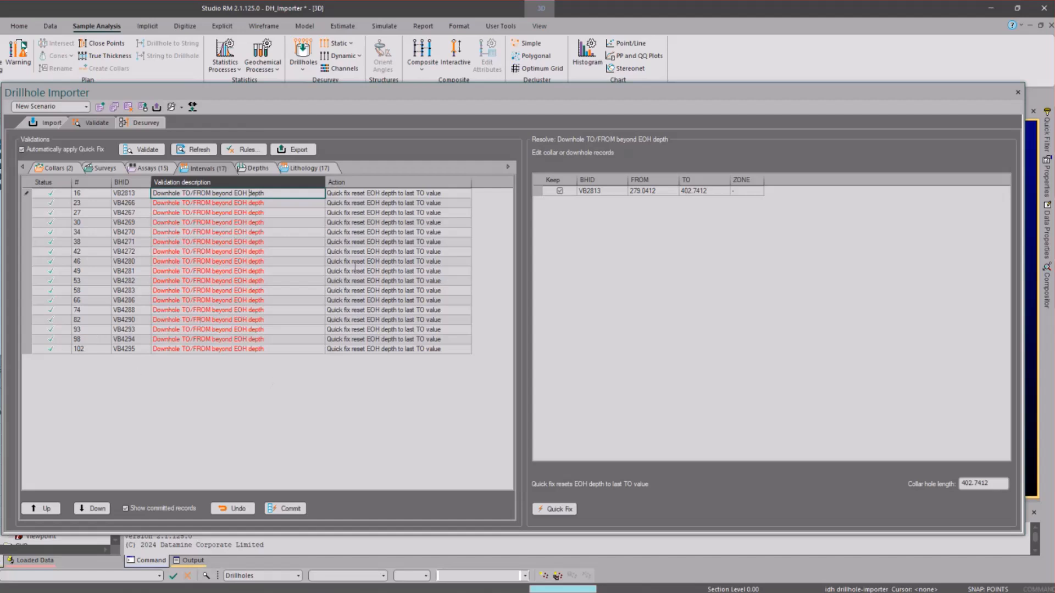
Step: List the Lithology validation issues and widen the Validation description and Action columns to show their full text
{"action": "left_click", "coordinate": [315, 167]}
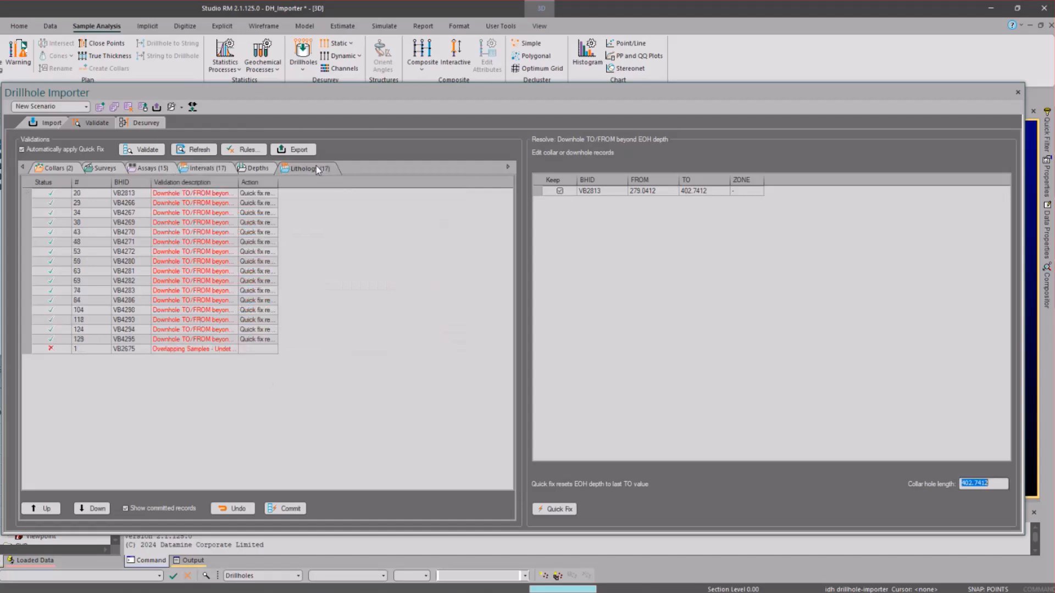
{"action": "left_click_drag", "start_coordinate": [278, 186], "coordinate": [396, 186]}
{"action": "left_click_drag", "start_coordinate": [238, 183], "coordinate": [305, 183]}
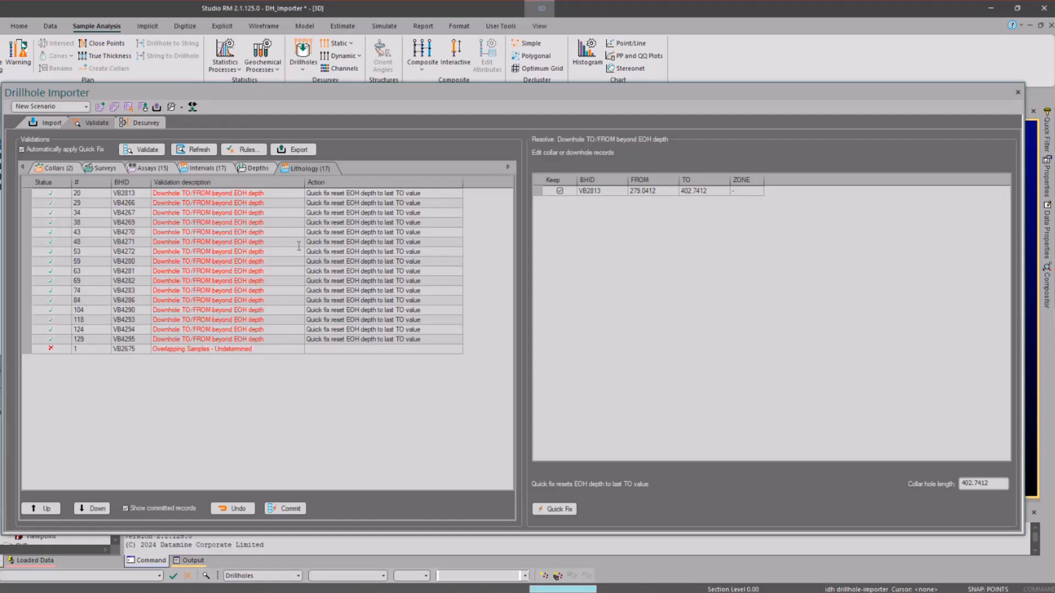
Step: Resolve VB2675's overlapping lithology samples by setting the Sandstone record's FROM value to 3
{"action": "left_click", "coordinate": [194, 350]}
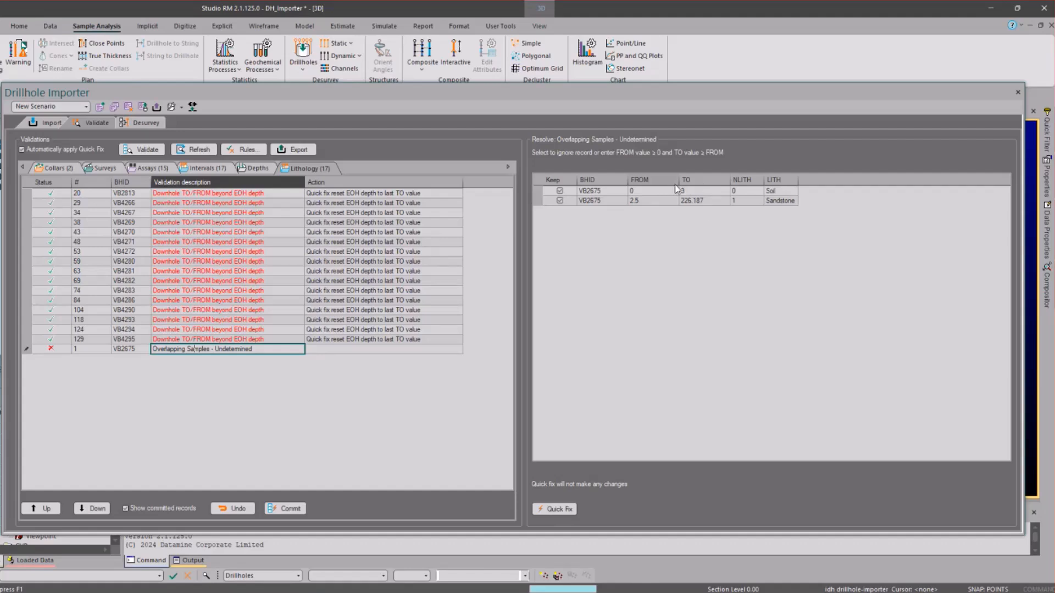
{"action": "double_click", "coordinate": [650, 200]}
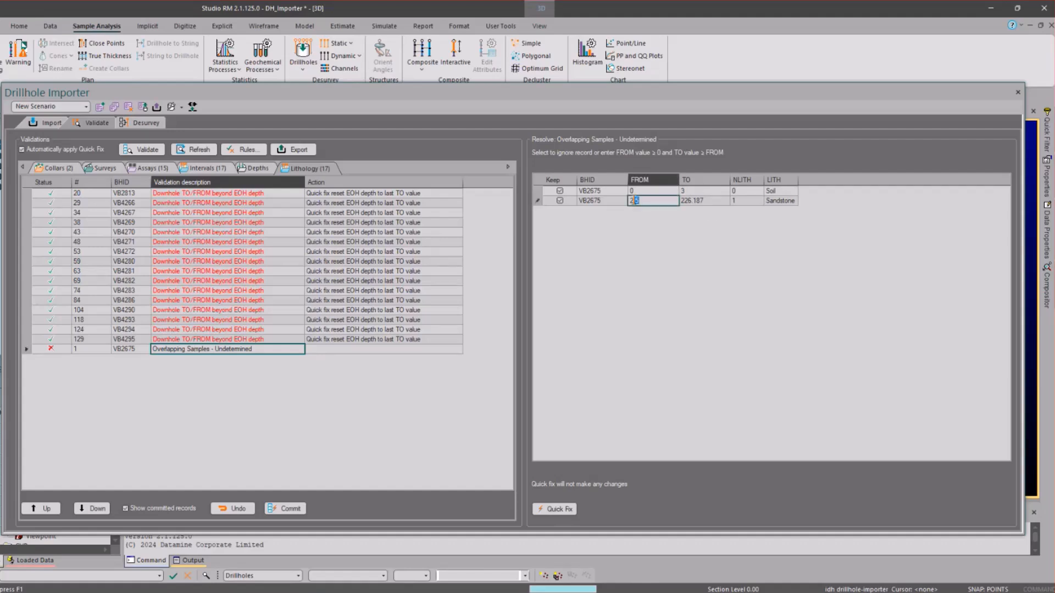
{"action": "left_click", "coordinate": [708, 201]}
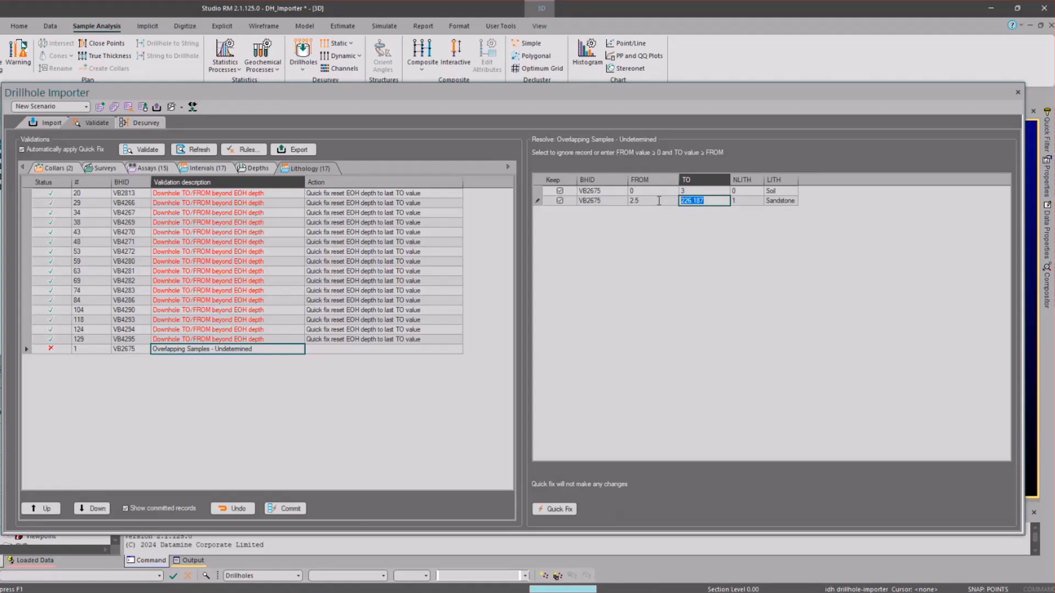
{"action": "left_click", "coordinate": [658, 201]}
{"action": "left_click_drag", "start_coordinate": [658, 201], "coordinate": [600, 201]}
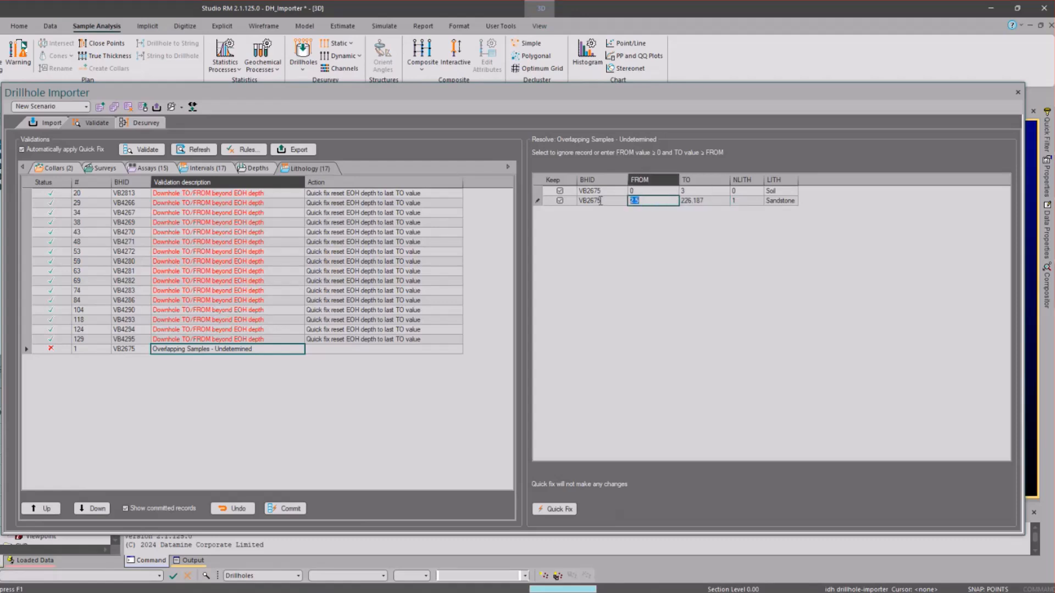
{"action": "type", "text": "3"}
{"action": "left_click", "coordinate": [783, 264]}
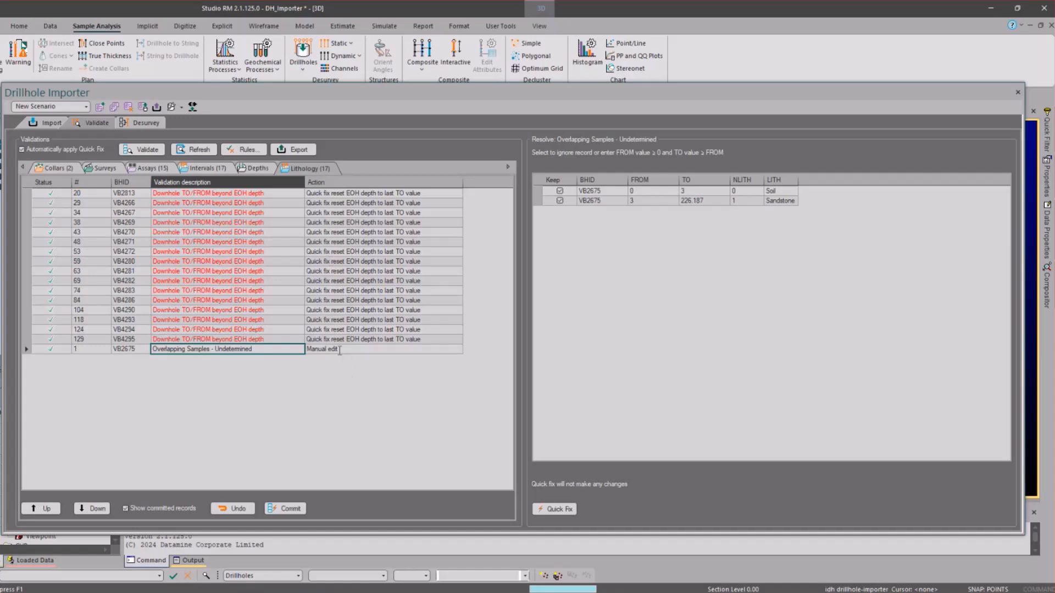
{"action": "left_click", "coordinate": [338, 393]}
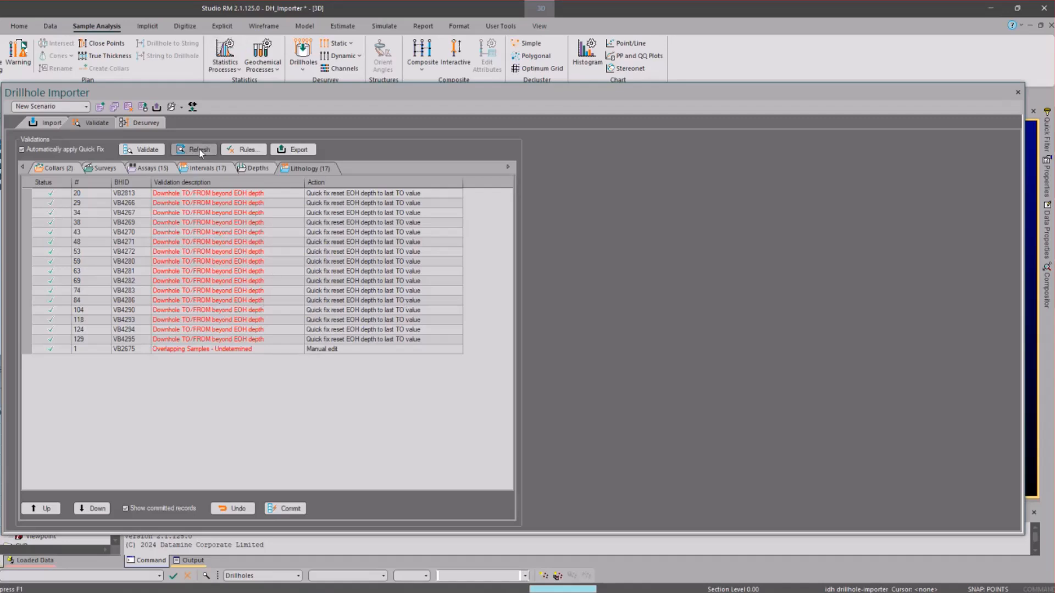
Step: Commit the validation fixes and check the Assays and Surveys issue lists
{"action": "left_click", "coordinate": [286, 509]}
{"action": "left_click", "coordinate": [153, 170]}
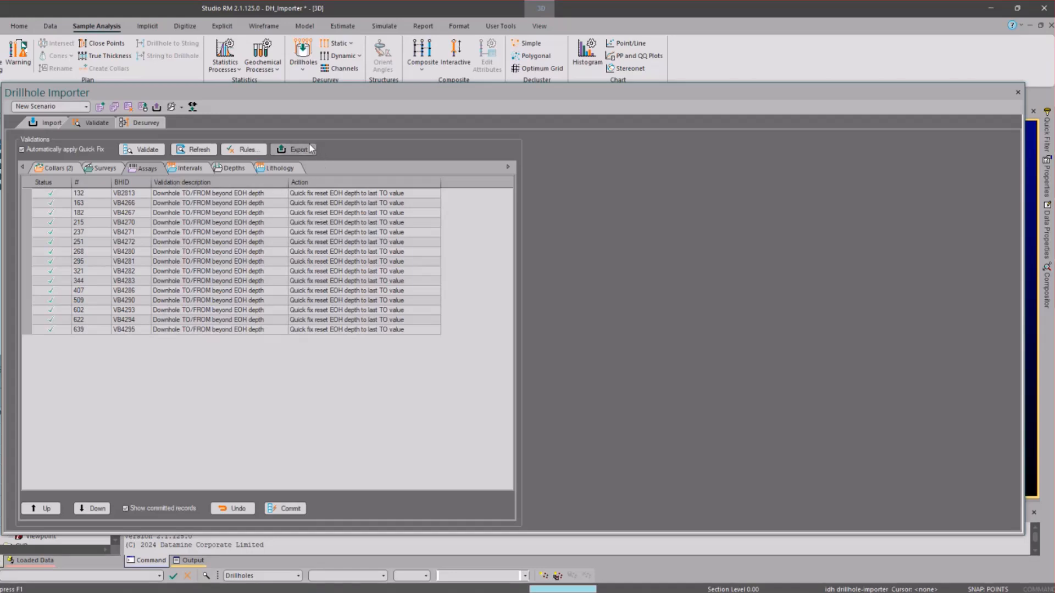
{"action": "left_click", "coordinate": [103, 169]}
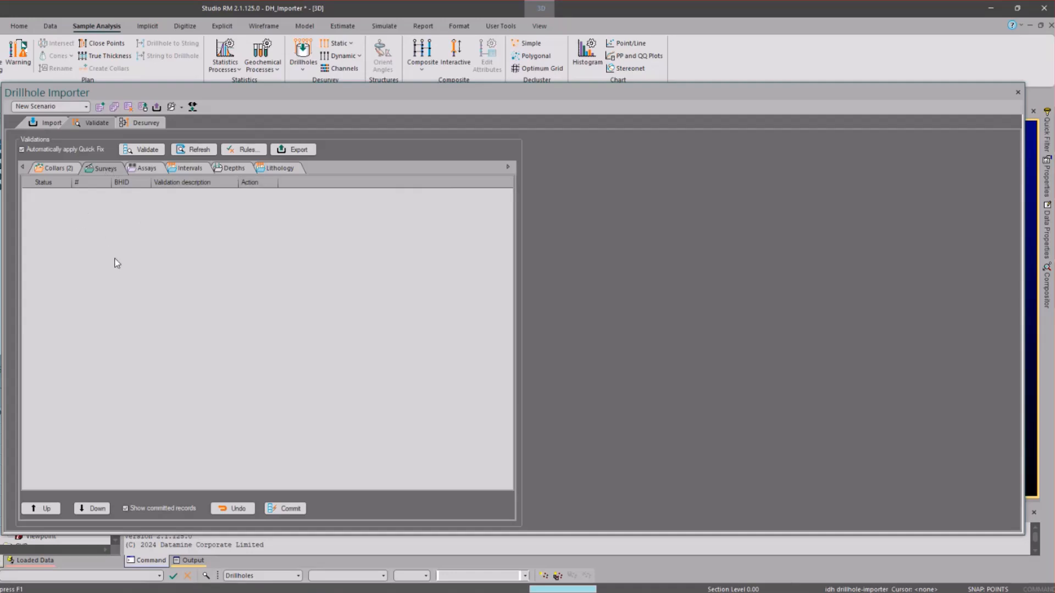
Step: Review the survey dip and bearing curvature change thresholds in the validation rules, keeping the existing values
{"action": "left_click", "coordinate": [252, 152]}
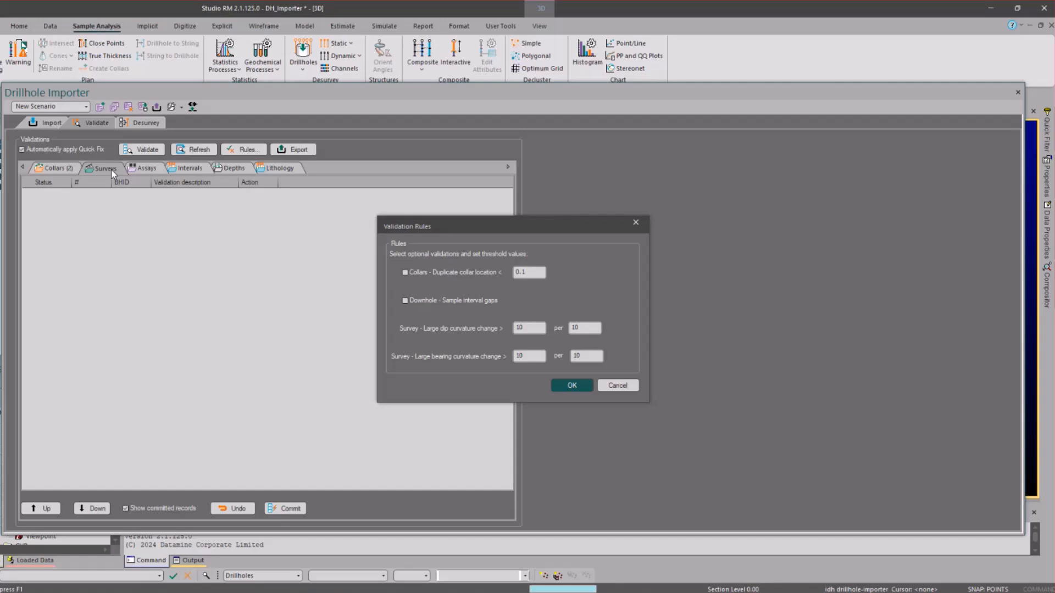
{"action": "double_click", "coordinate": [541, 328]}
{"action": "key", "text": "Tab"}
{"action": "left_click", "coordinate": [572, 386]}
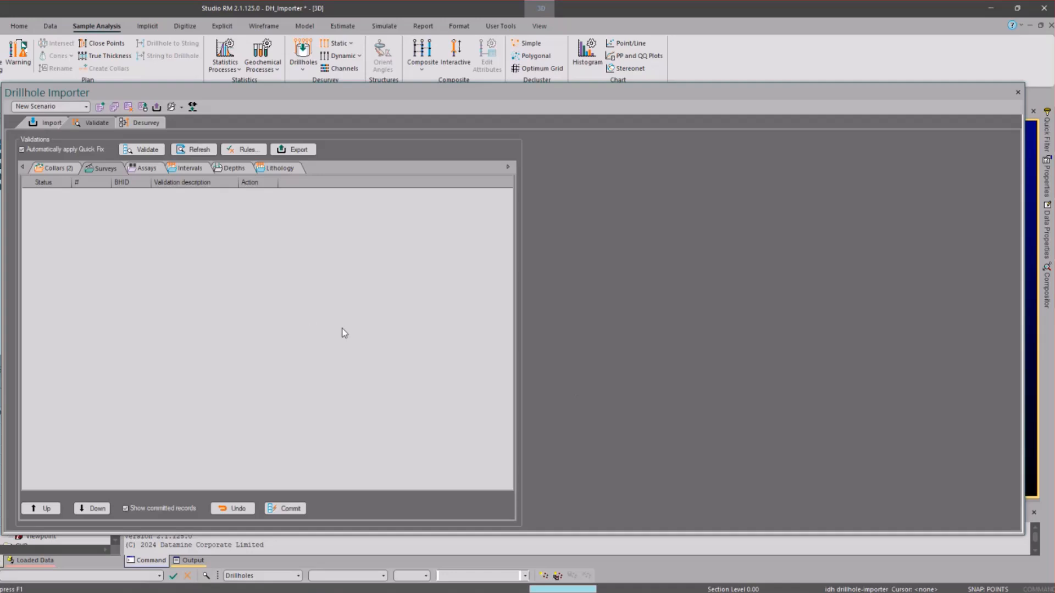
Step: Export the validation results to a CSV file named errors in the DH_Importer folder
{"action": "left_click", "coordinate": [301, 151]}
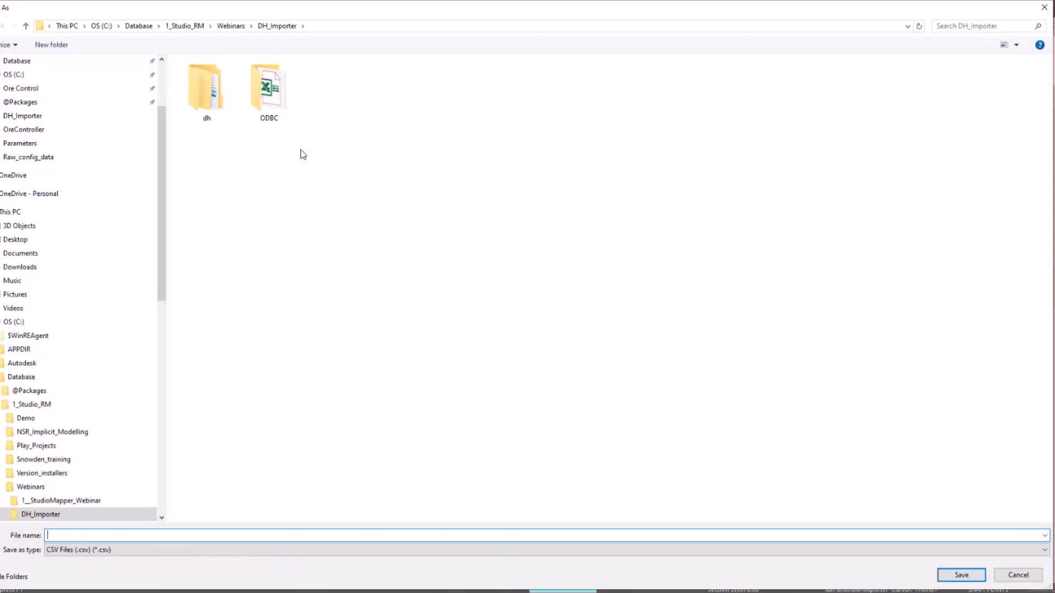
{"action": "type", "text": "errors"}
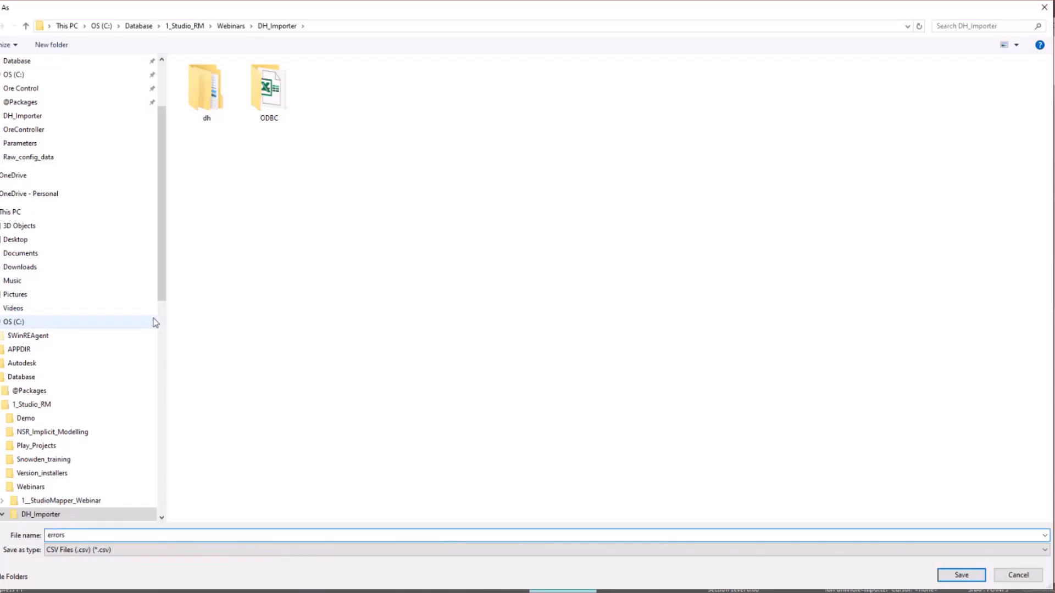
{"action": "key", "text": "Return"}
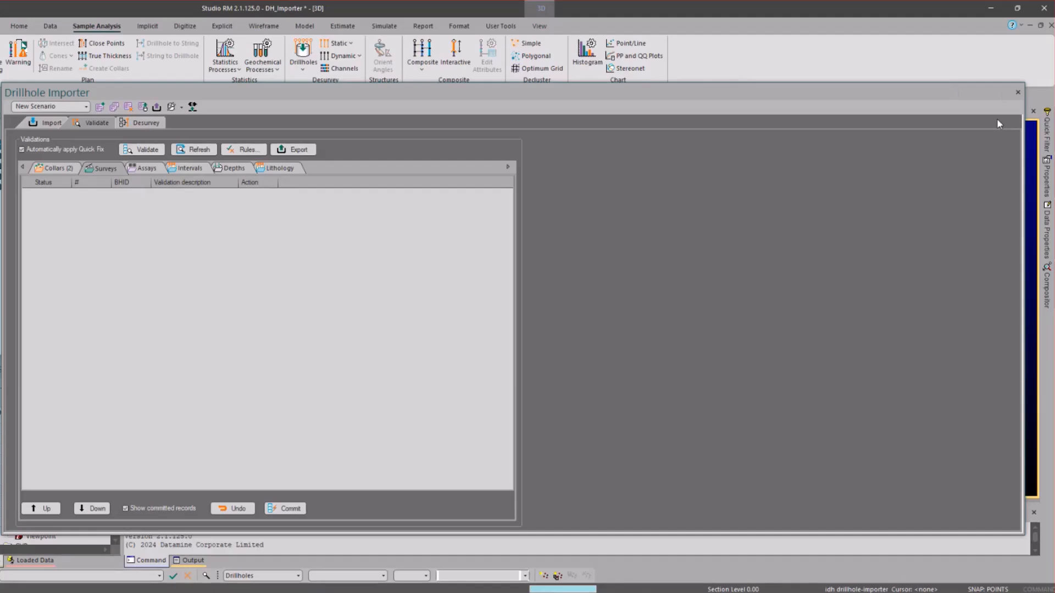
Step: Move the Drillhole Importer aside, open the project's containing folder, and open errors.csv in Excel
{"action": "left_click_drag", "start_coordinate": [954, 93], "coordinate": [979, 175]}
{"action": "right_click", "coordinate": [29, 147]}
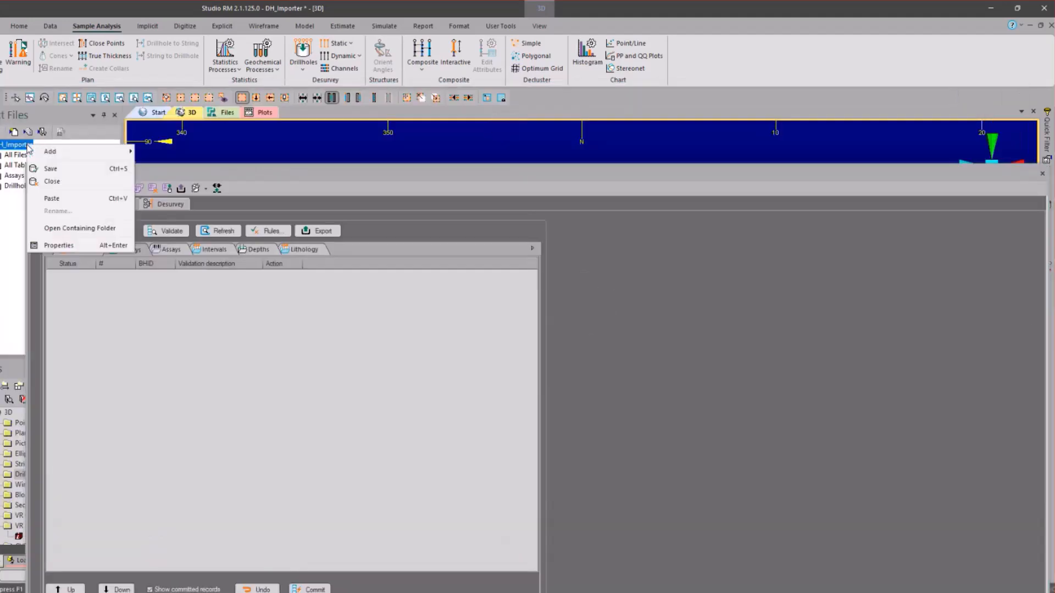
{"action": "left_click", "coordinate": [92, 229]}
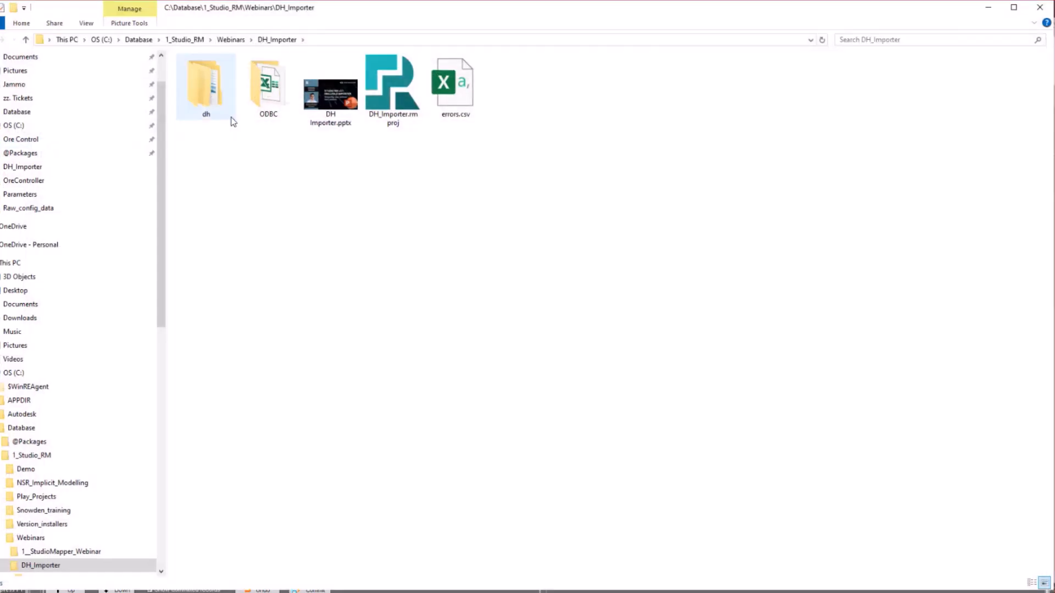
{"action": "double_click", "coordinate": [449, 85]}
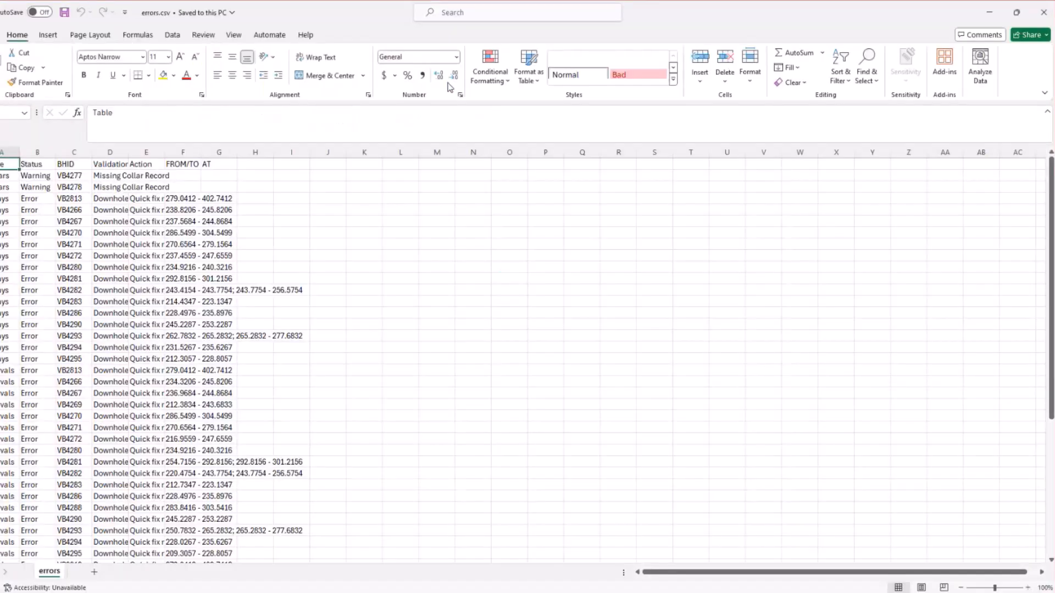
Step: Auto-fit the widths of columns A to G in the errors sheet and select the Table column for review
{"action": "left_click_drag", "start_coordinate": [9, 152], "coordinate": [201, 155]}
{"action": "double_click", "coordinate": [201, 153]}
{"action": "left_click", "coordinate": [286, 233]}
{"action": "left_click", "coordinate": [5, 149]}
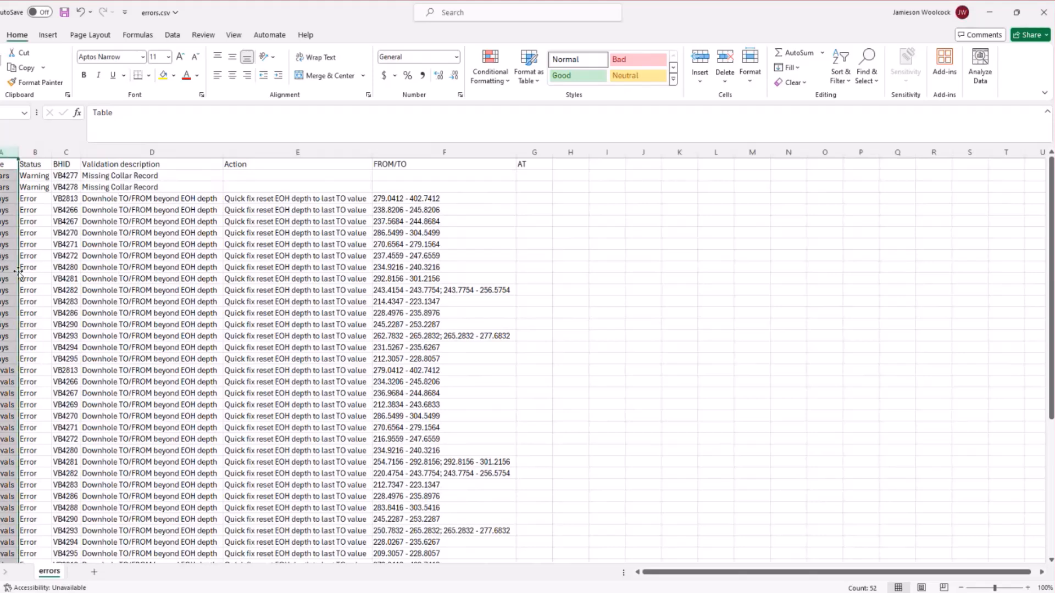
Step: Review the Status, BHID, Validation description, Action, FROM/TO and AT columns of the exported errors sheet
{"action": "left_click", "coordinate": [35, 152]}
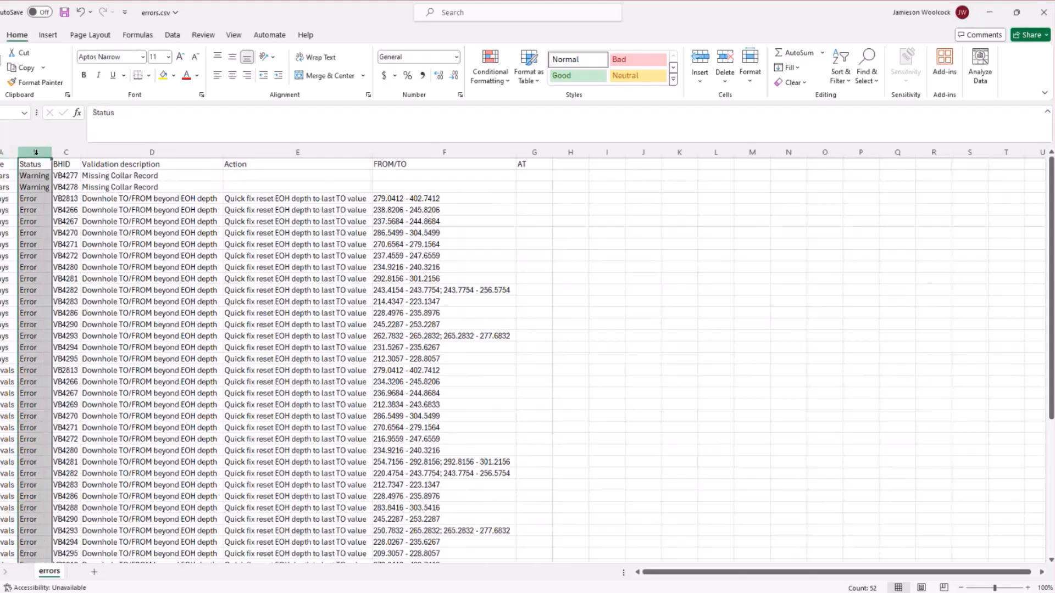
{"action": "left_click", "coordinate": [29, 176]}
{"action": "left_click", "coordinate": [34, 254]}
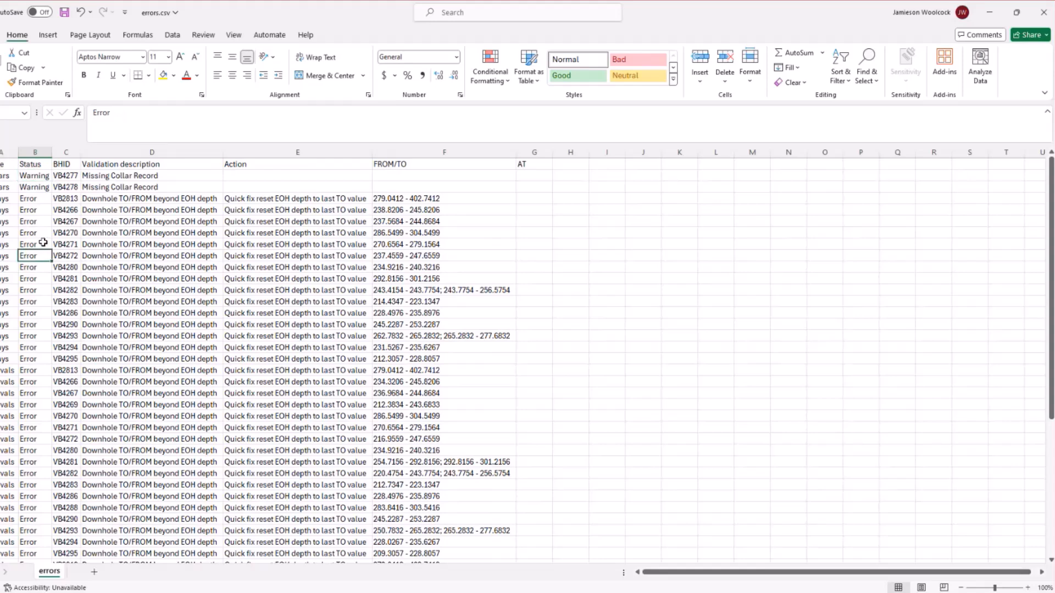
{"action": "left_click", "coordinate": [66, 152]}
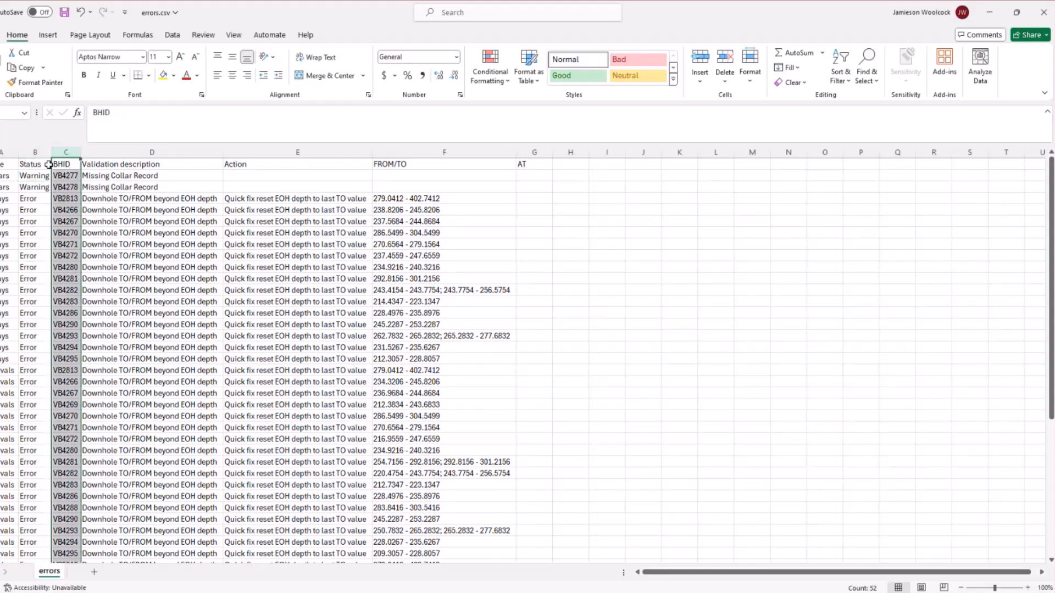
{"action": "left_click", "coordinate": [154, 151]}
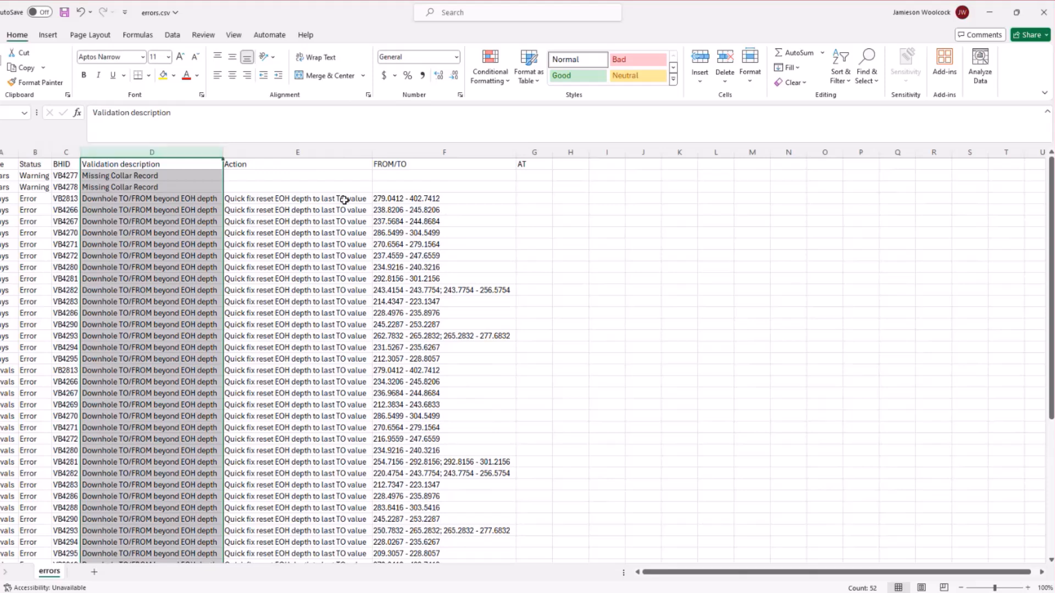
{"action": "left_click", "coordinate": [318, 148]}
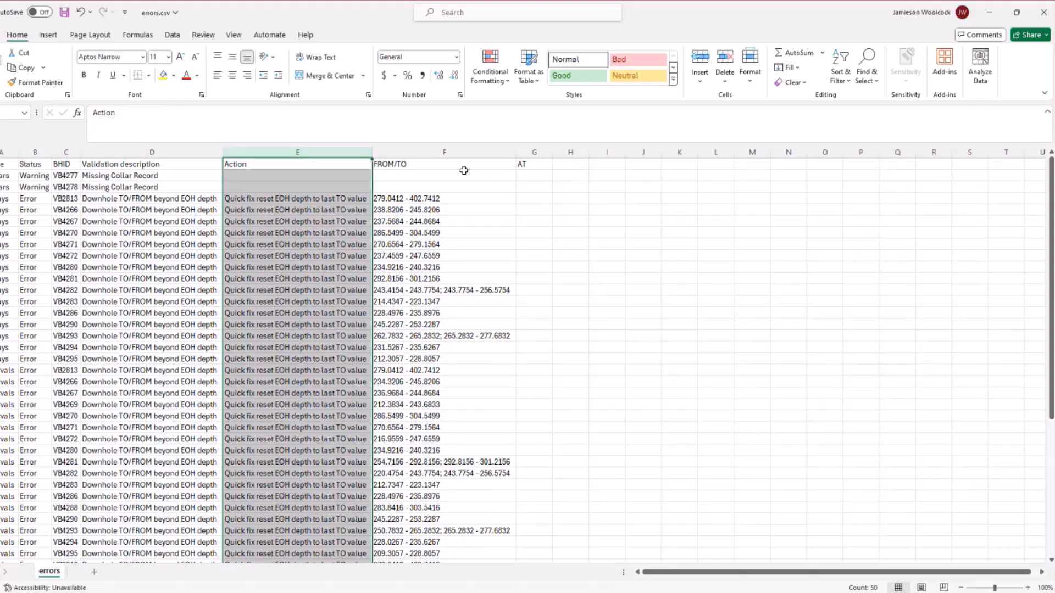
{"action": "left_click", "coordinate": [448, 149]}
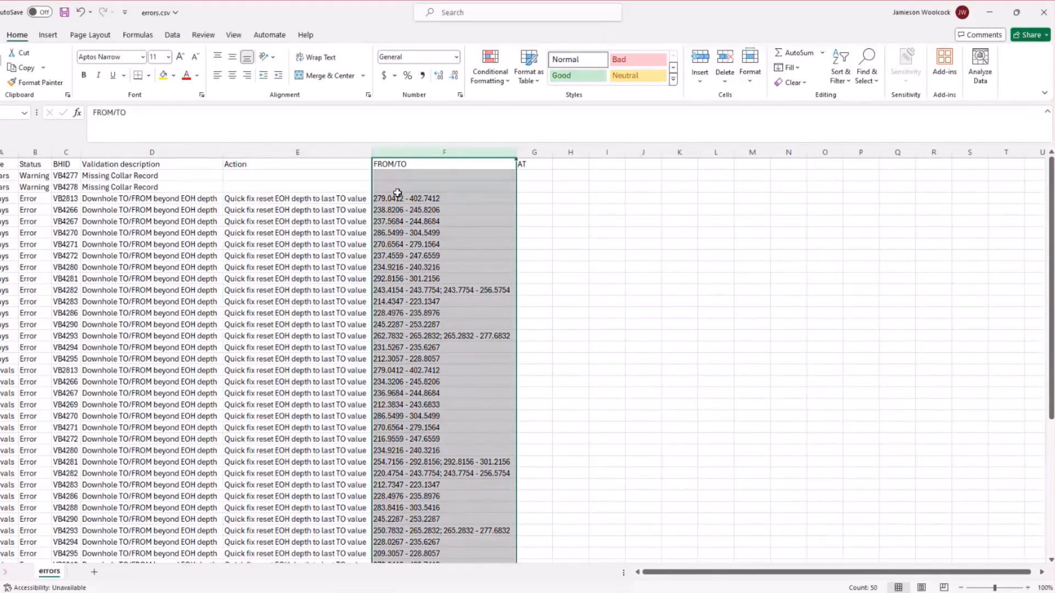
{"action": "left_click", "coordinate": [534, 152]}
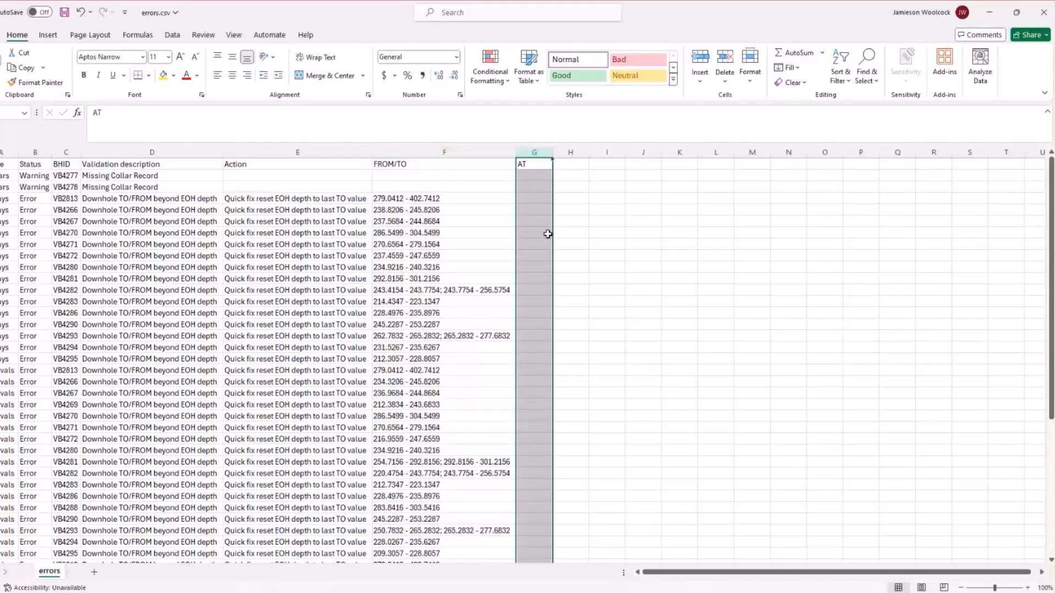
{"action": "left_click", "coordinate": [581, 236]}
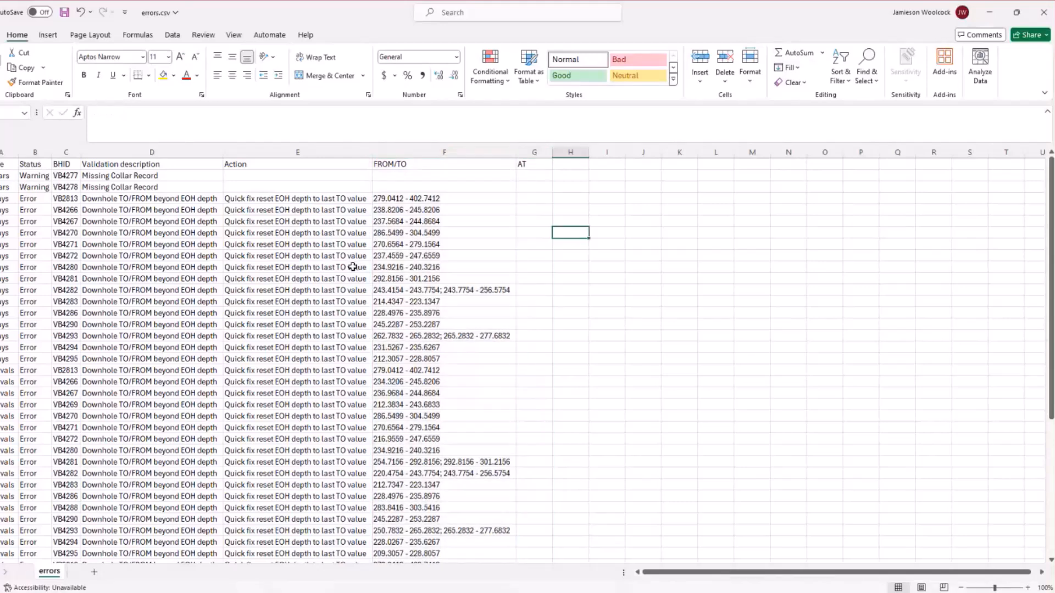
Step: Close errors.csv without saving changes, switch back to Studio RM and move the Drillhole Importer up to show its full contents
{"action": "left_click", "coordinate": [1040, 22]}
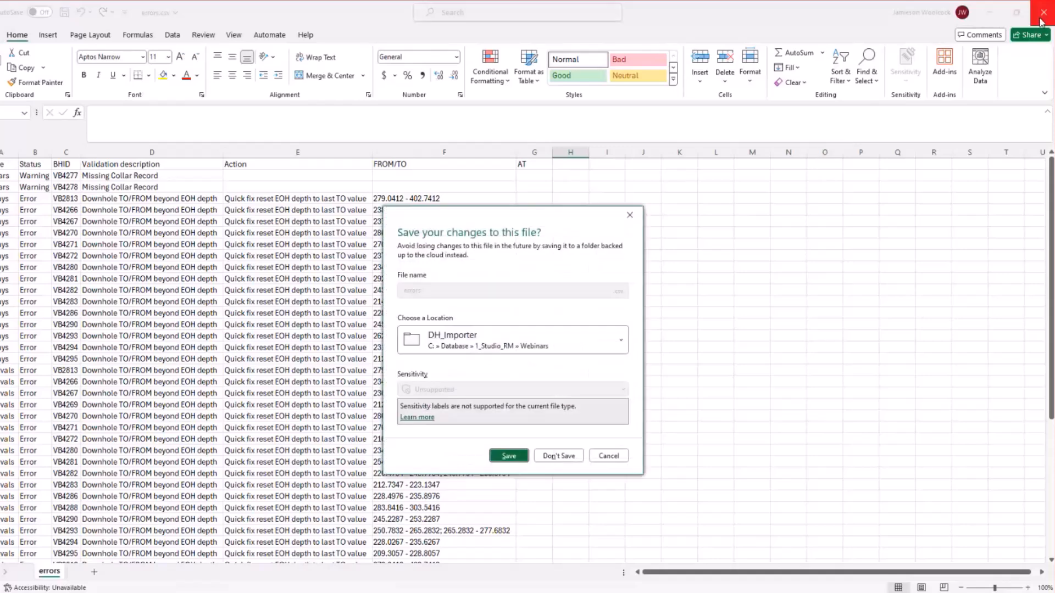
{"action": "left_click", "coordinate": [569, 463]}
{"action": "key", "text": "alt+Tab"}
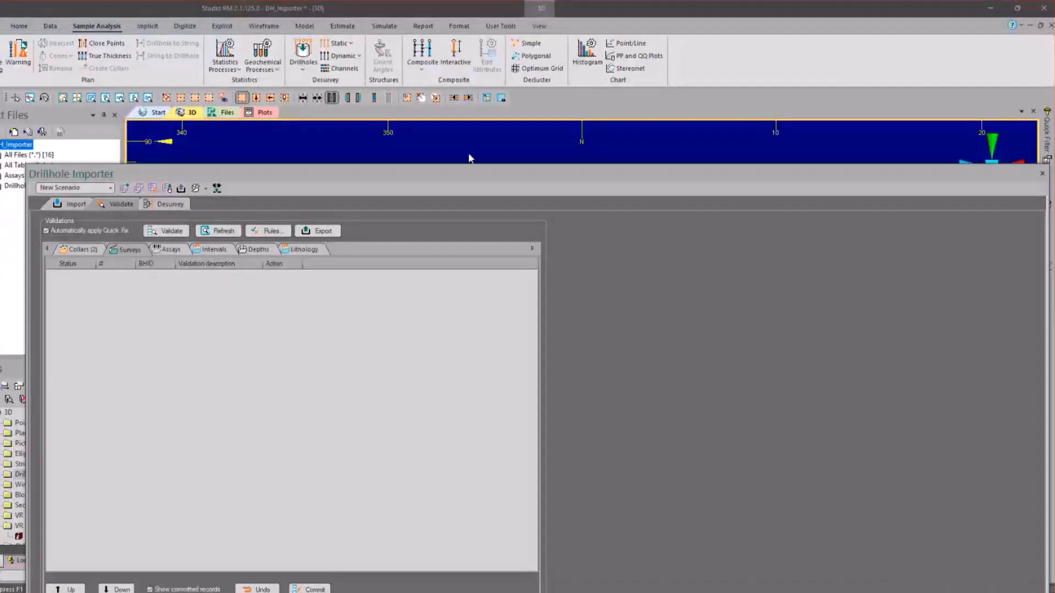
{"action": "left_click_drag", "start_coordinate": [490, 179], "coordinate": [448, 115]}
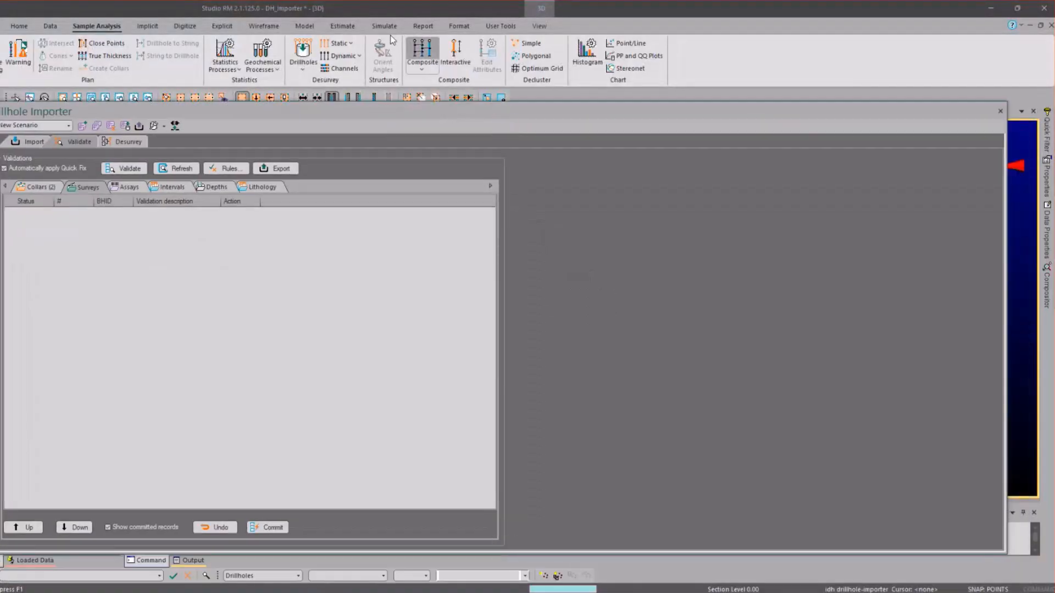
Step: Check the Intervals validation results, open the desurvey settings and widen the Width column of the alpha field list
{"action": "left_click", "coordinate": [163, 186]}
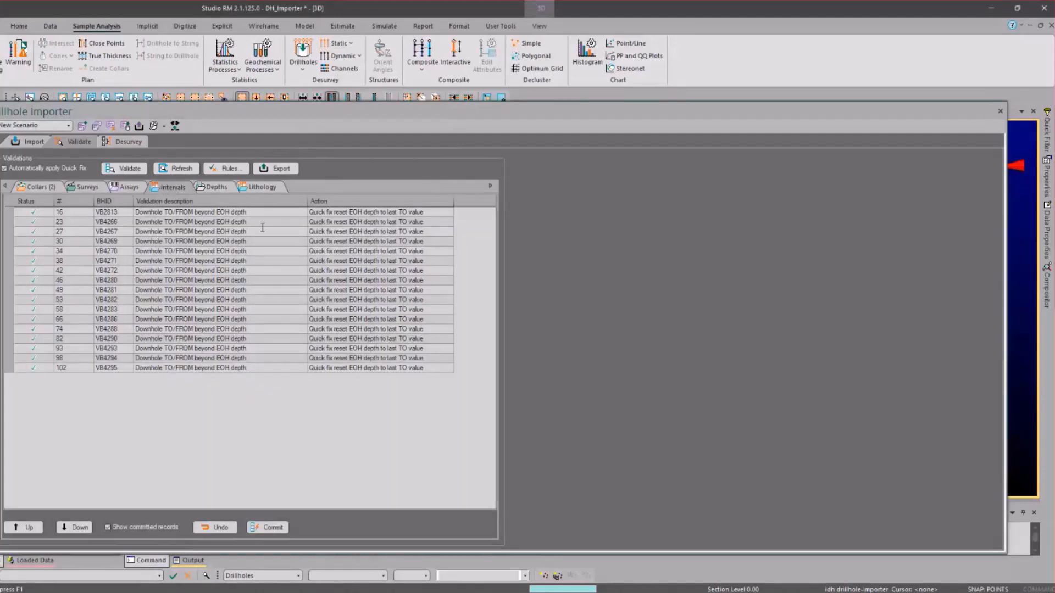
{"action": "left_click", "coordinate": [120, 144]}
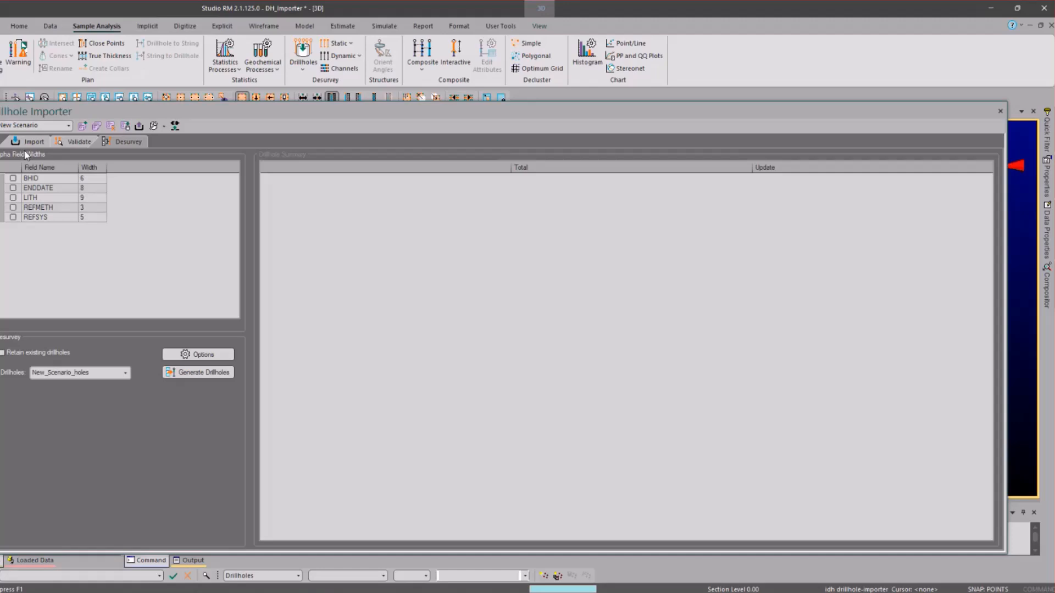
{"action": "left_click_drag", "start_coordinate": [106, 167], "coordinate": [136, 168]}
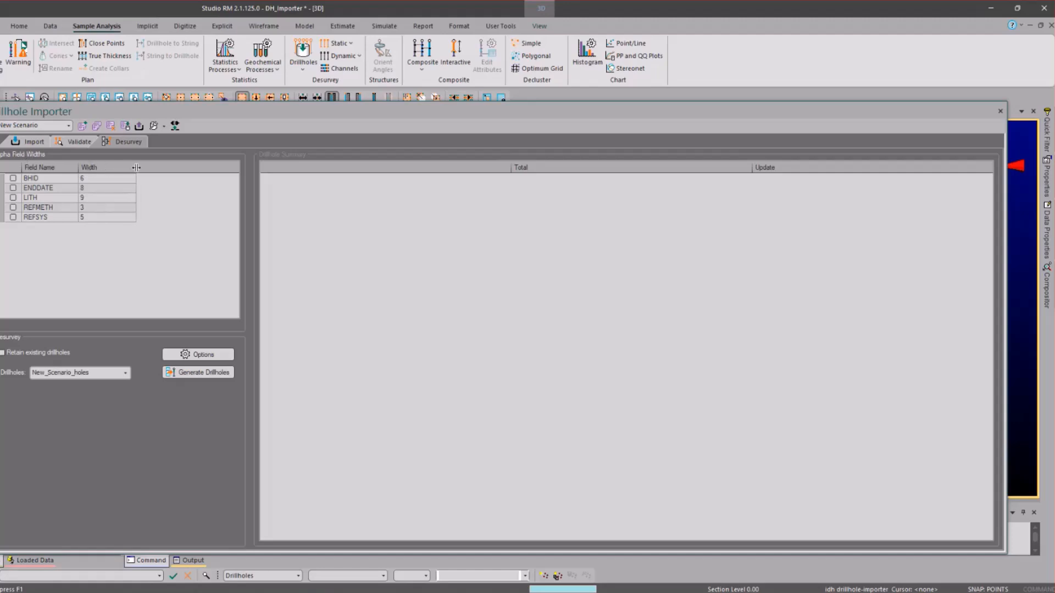
Step: Try enabling a custom alpha width for the REFSYS field
{"action": "left_click", "coordinate": [106, 178]}
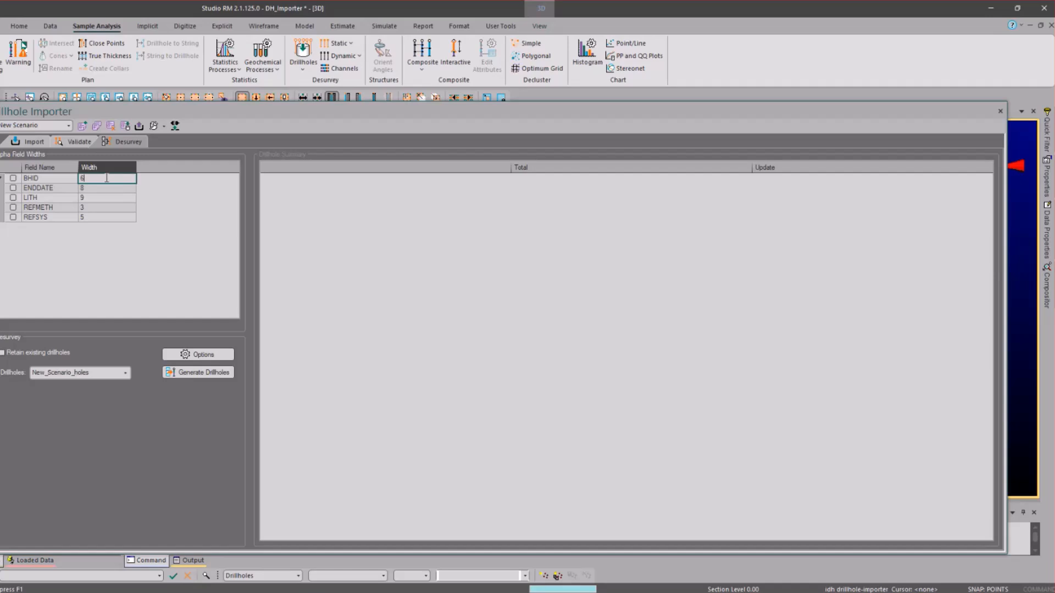
{"action": "left_click", "coordinate": [13, 218]}
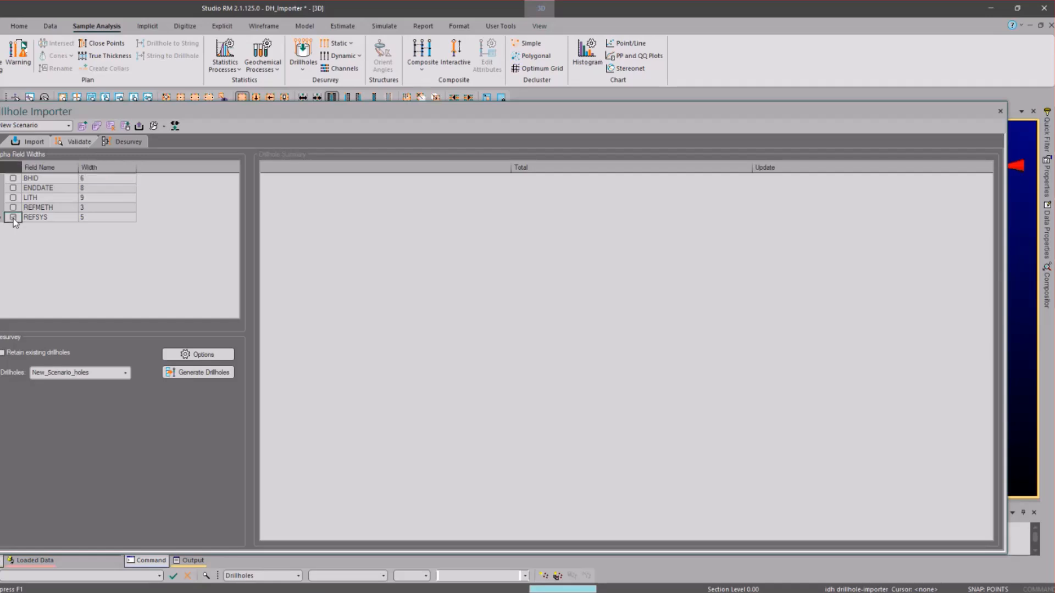
{"action": "left_click", "coordinate": [95, 218]}
{"action": "left_click_drag", "start_coordinate": [101, 217], "coordinate": [75, 217]}
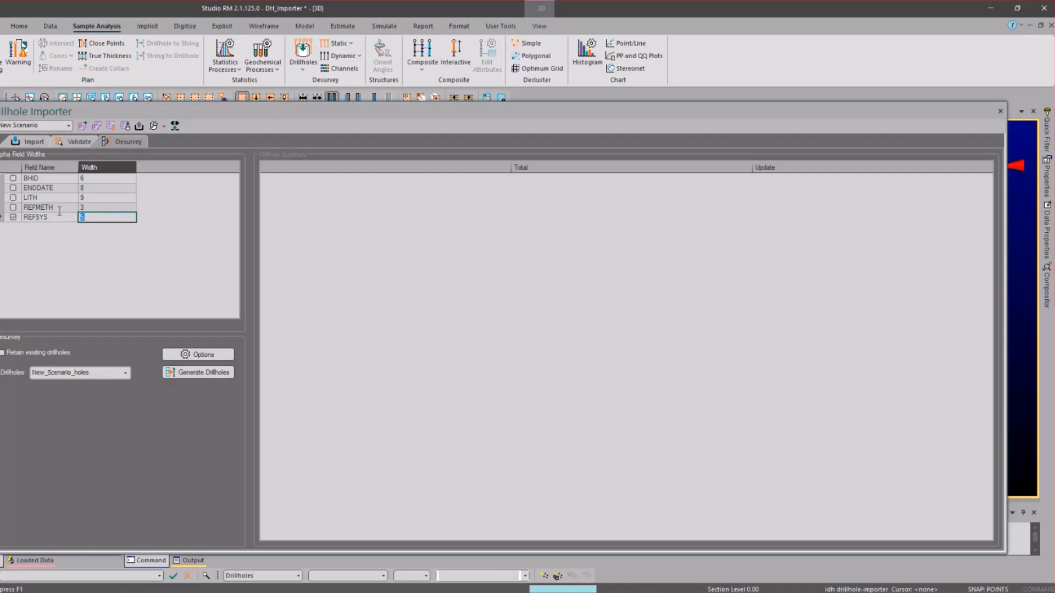
{"action": "left_click", "coordinate": [13, 217]}
Step: Try to set the alpha width of the LITH field to 4
{"action": "left_click", "coordinate": [13, 198]}
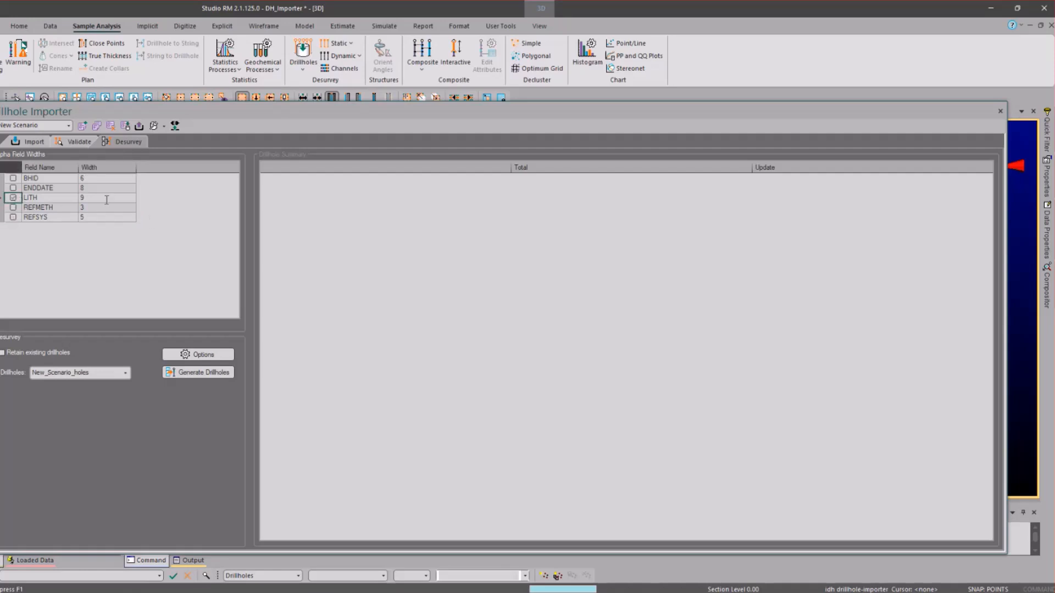
{"action": "left_click", "coordinate": [107, 199]}
{"action": "type", "text": "4"}
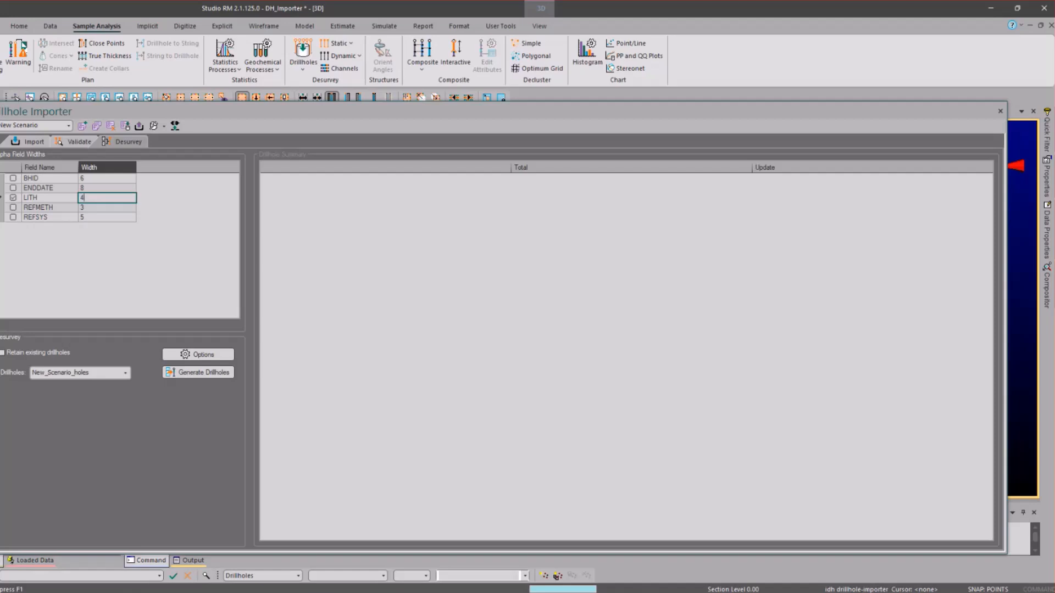
{"action": "key", "text": "Escape"}
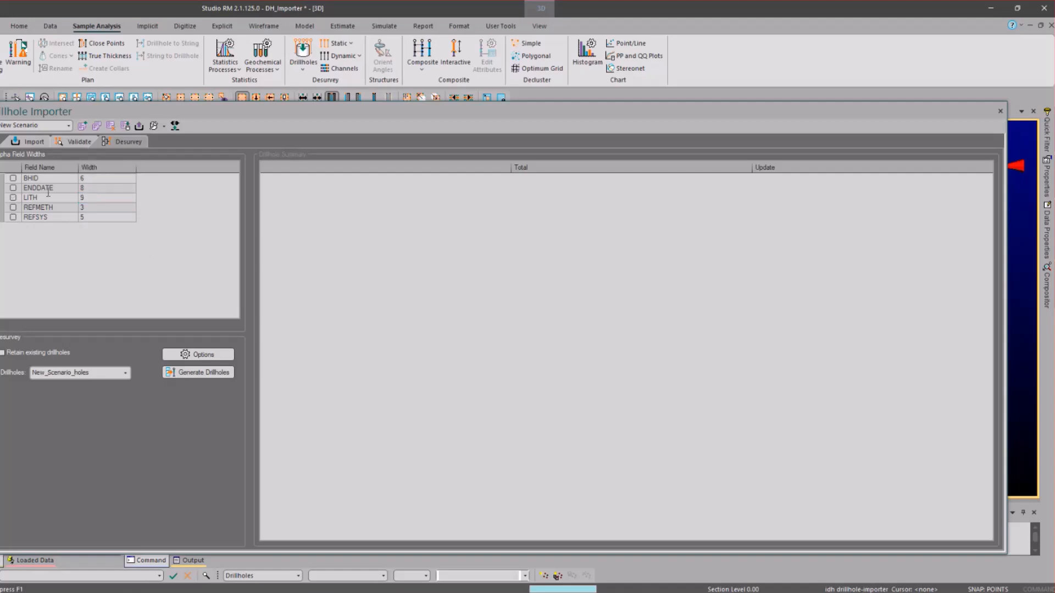
{"action": "left_click", "coordinate": [13, 198]}
{"action": "left_click", "coordinate": [100, 198]}
{"action": "key", "text": "Escape"}
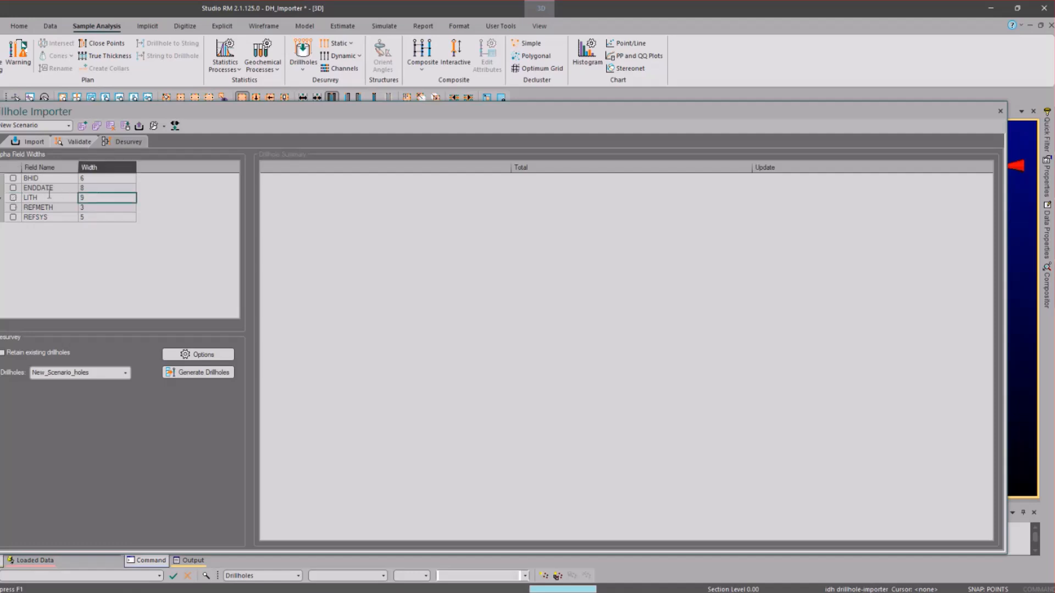
{"action": "left_click", "coordinate": [13, 198]}
{"action": "left_click", "coordinate": [121, 198]}
{"action": "key", "text": "BackSpace"}
{"action": "type", "text": "4"}
{"action": "double_click", "coordinate": [81, 197]}
{"action": "type", "text": "9"}
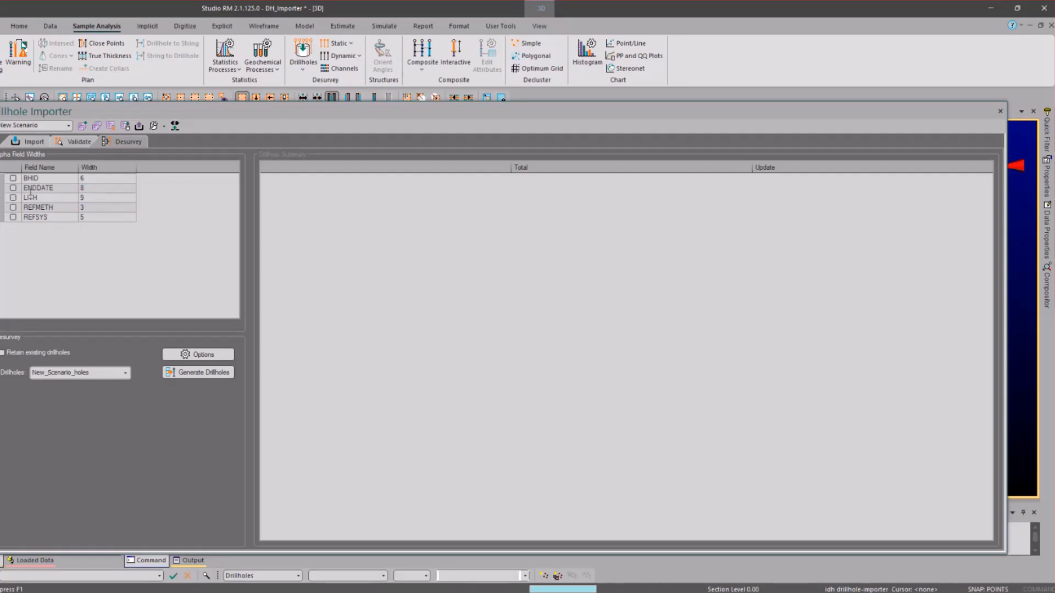
Step: Enable a custom alpha width for the LITH field and set it to 12
{"action": "left_click", "coordinate": [14, 201]}
{"action": "left_click", "coordinate": [112, 197]}
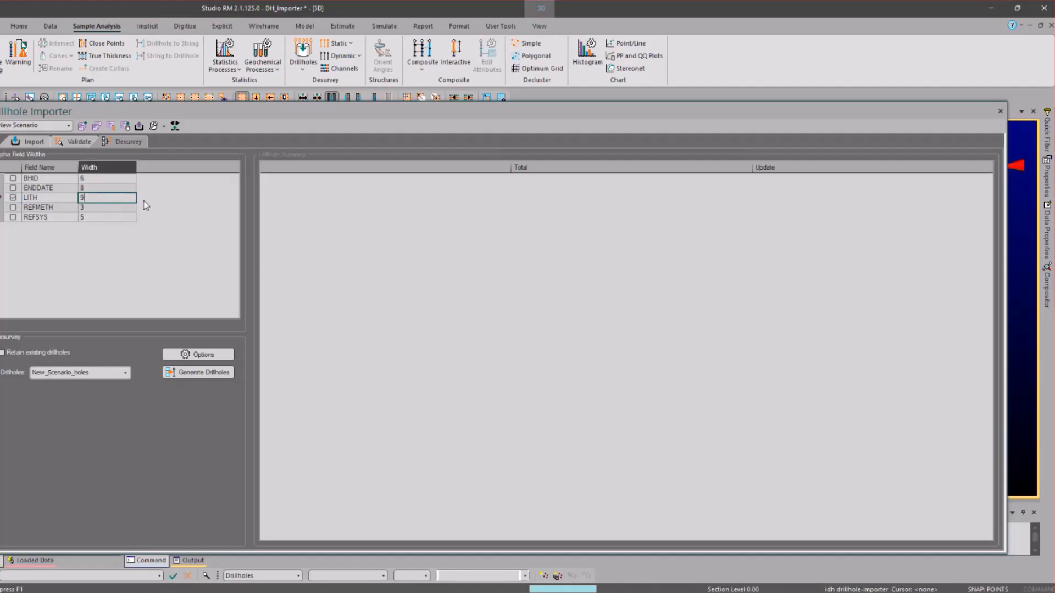
{"action": "key", "text": "BackSpace"}
{"action": "type", "text": "12"}
{"action": "left_click", "coordinate": [126, 208]}
{"action": "left_click", "coordinate": [121, 254]}
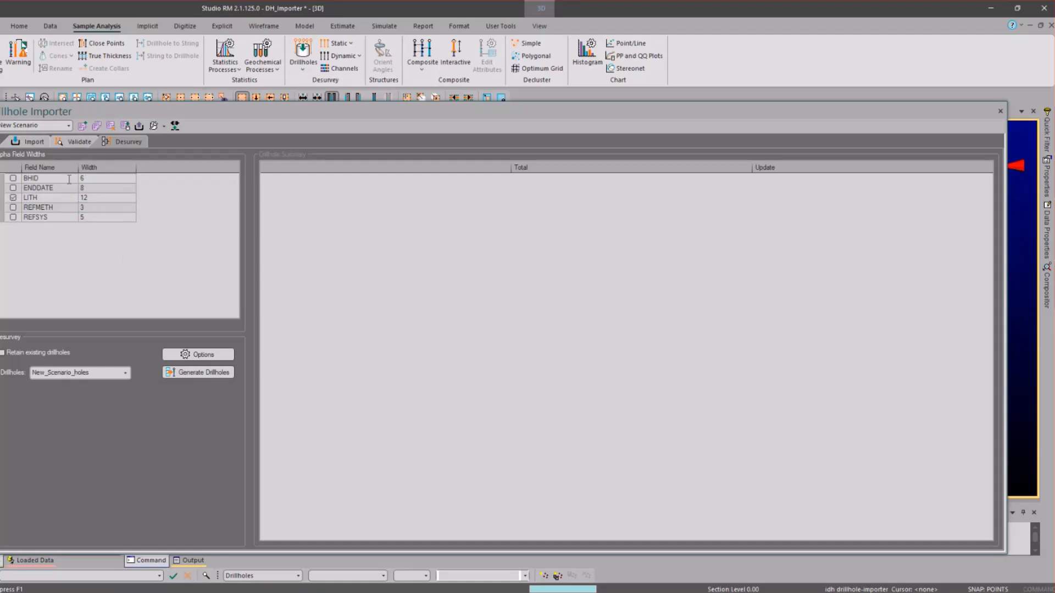
{"action": "left_click", "coordinate": [73, 199]}
{"action": "left_click", "coordinate": [101, 199]}
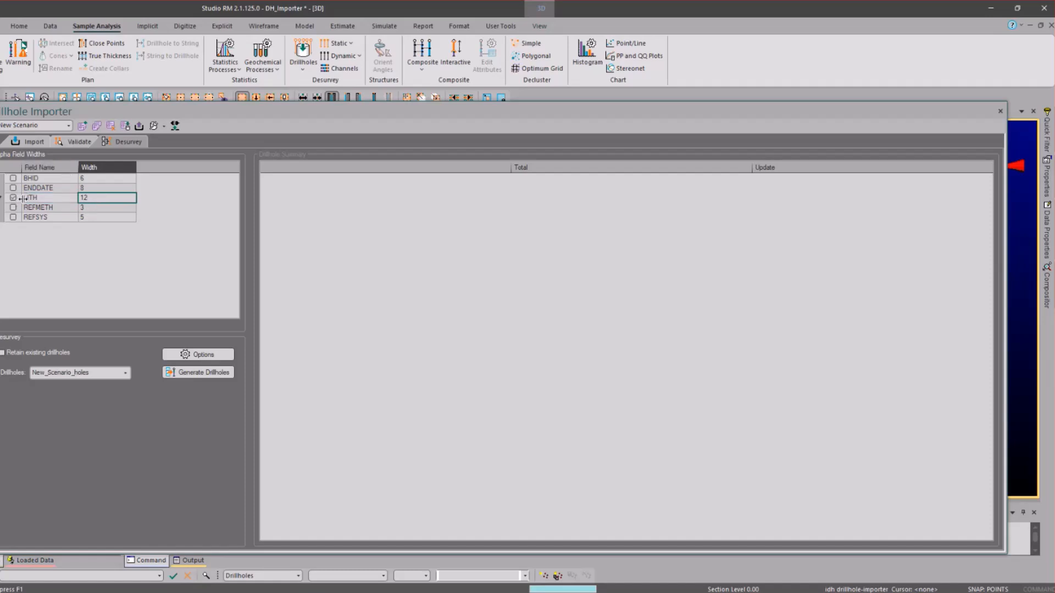
{"action": "left_click", "coordinate": [71, 286]}
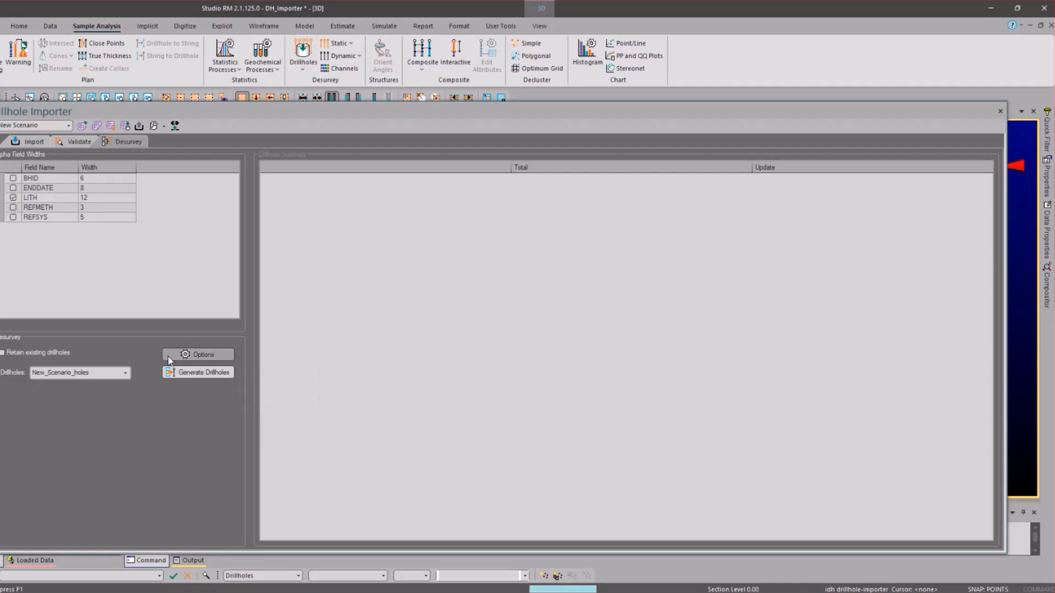
Step: Review the desurvey method and sample options, including Positive dip down, and accept the desurvey options
{"action": "left_click", "coordinate": [212, 356]}
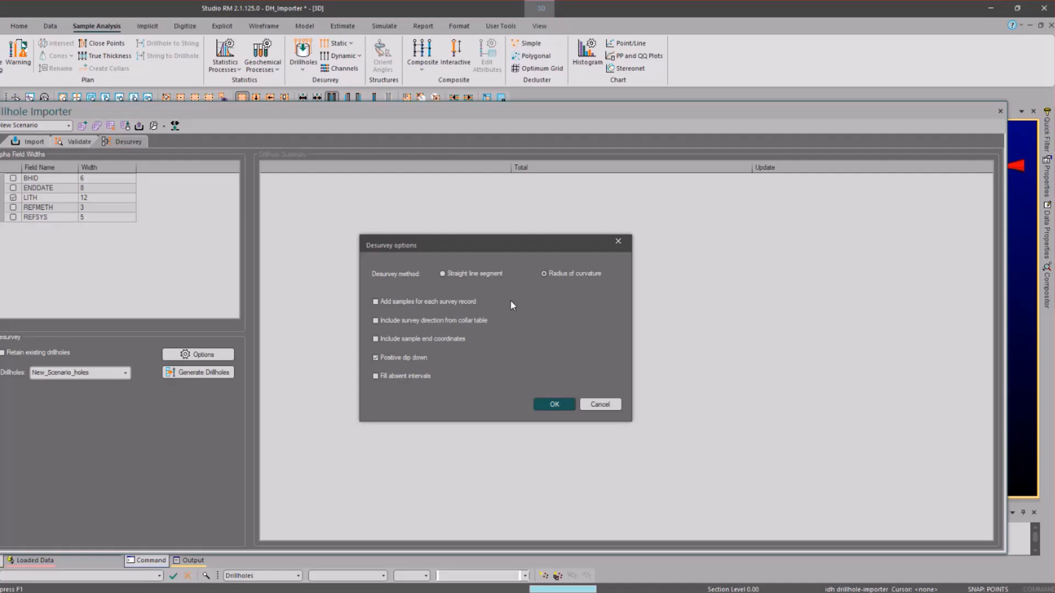
{"action": "mouse_move", "coordinate": [376, 304]}
{"action": "left_click", "coordinate": [375, 358]}
{"action": "left_click", "coordinate": [553, 406]}
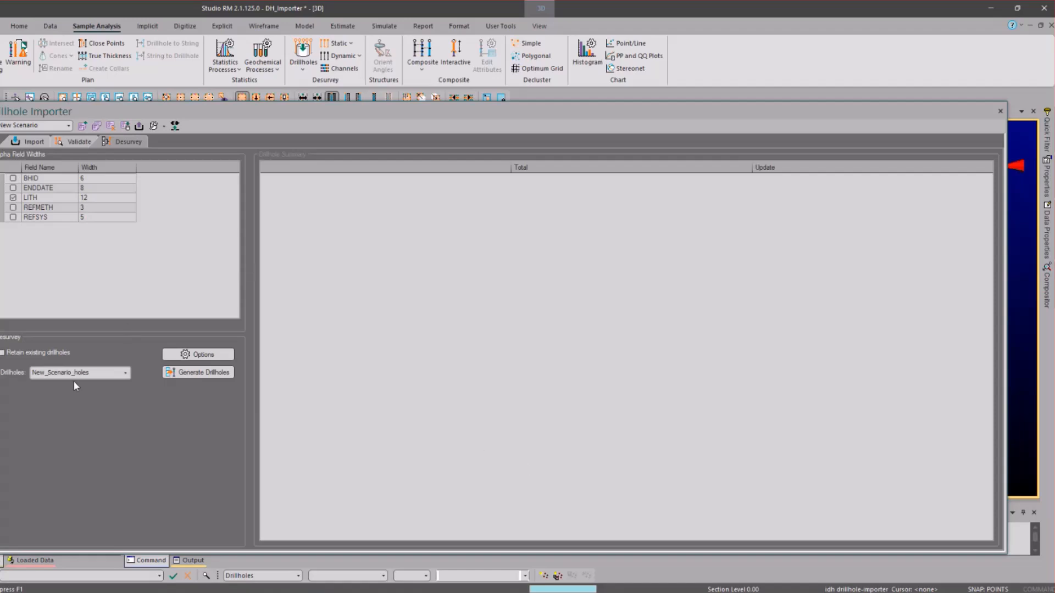
Step: Generate the desurveyed drillholes as New_Scenario_holes without retaining existing drillholes
{"action": "double_click", "coordinate": [35, 373]}
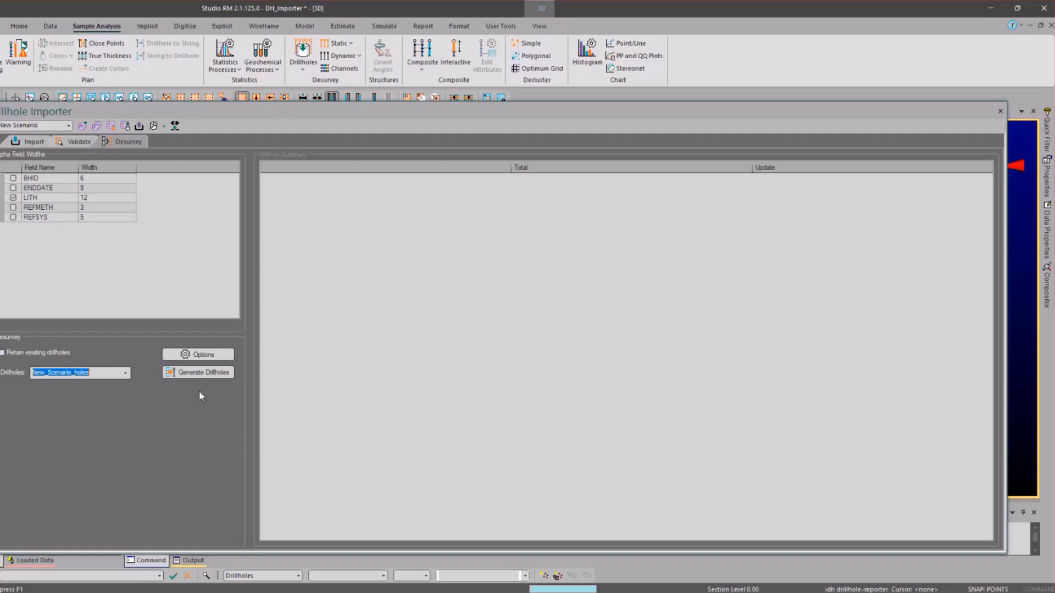
{"action": "left_click_drag", "start_coordinate": [98, 372], "coordinate": [32, 372]}
{"action": "left_click", "coordinate": [210, 373]}
{"action": "left_click", "coordinate": [124, 374]}
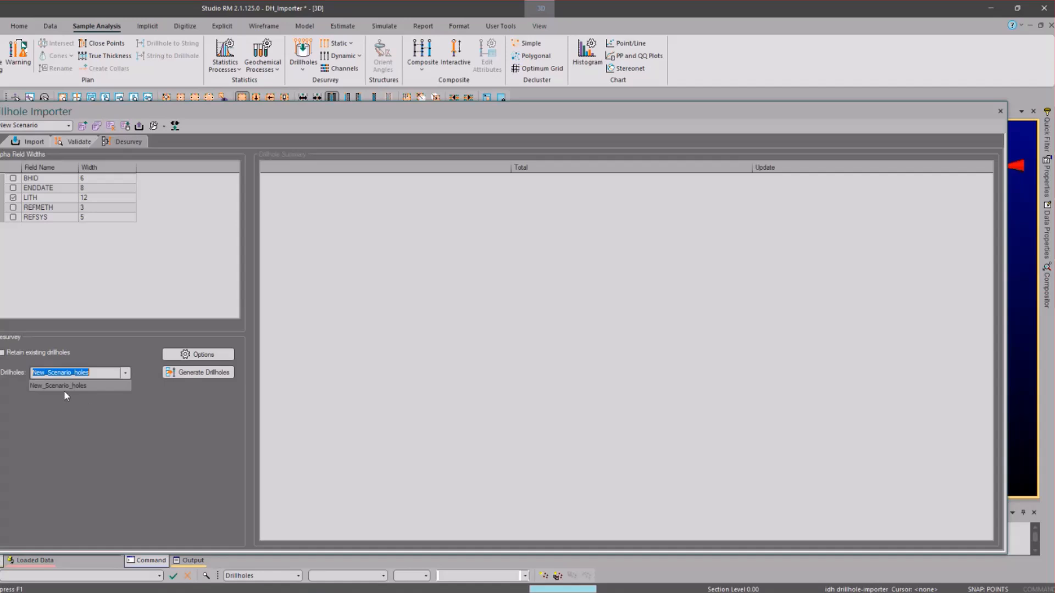
{"action": "left_click", "coordinate": [68, 412]}
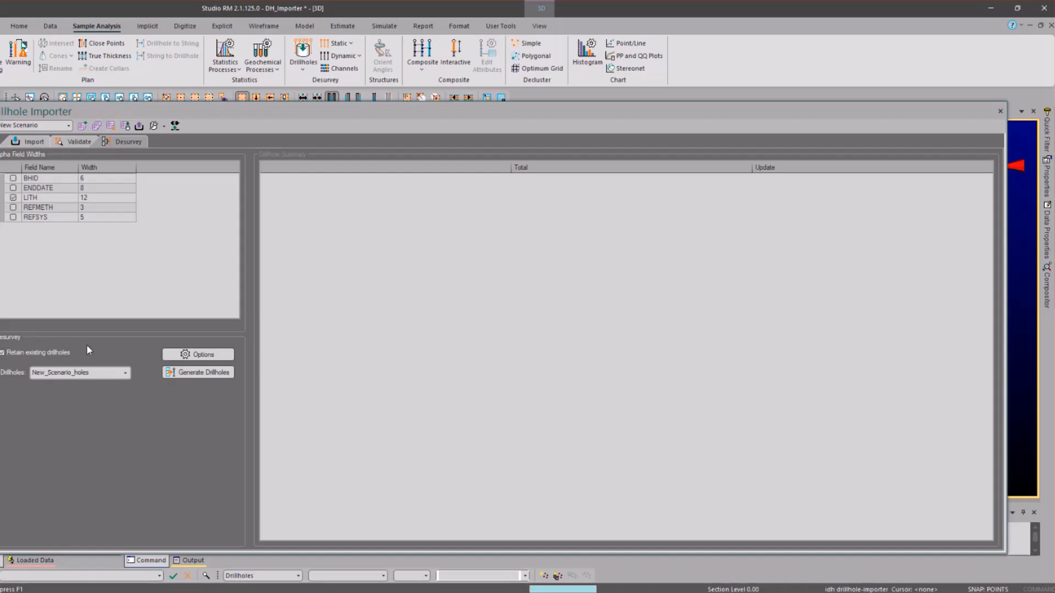
{"action": "left_click", "coordinate": [3, 353]}
{"action": "left_click", "coordinate": [212, 375]}
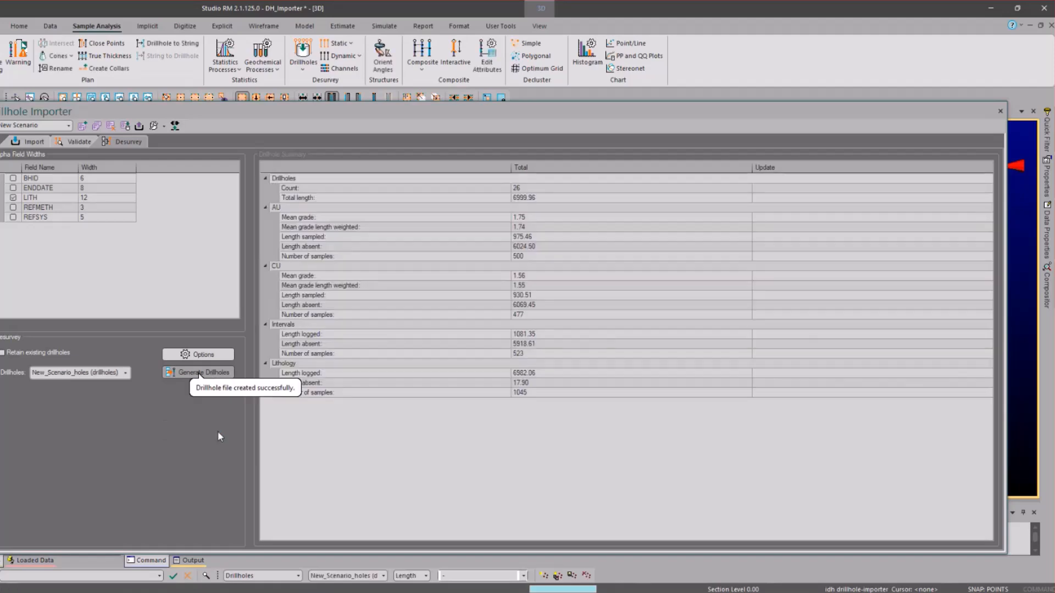
Step: Narrow the Drillhole Importer window and review the drillhole count and total length in the drillhole summary
{"action": "left_click_drag", "start_coordinate": [995, 339], "coordinate": [824, 351]}
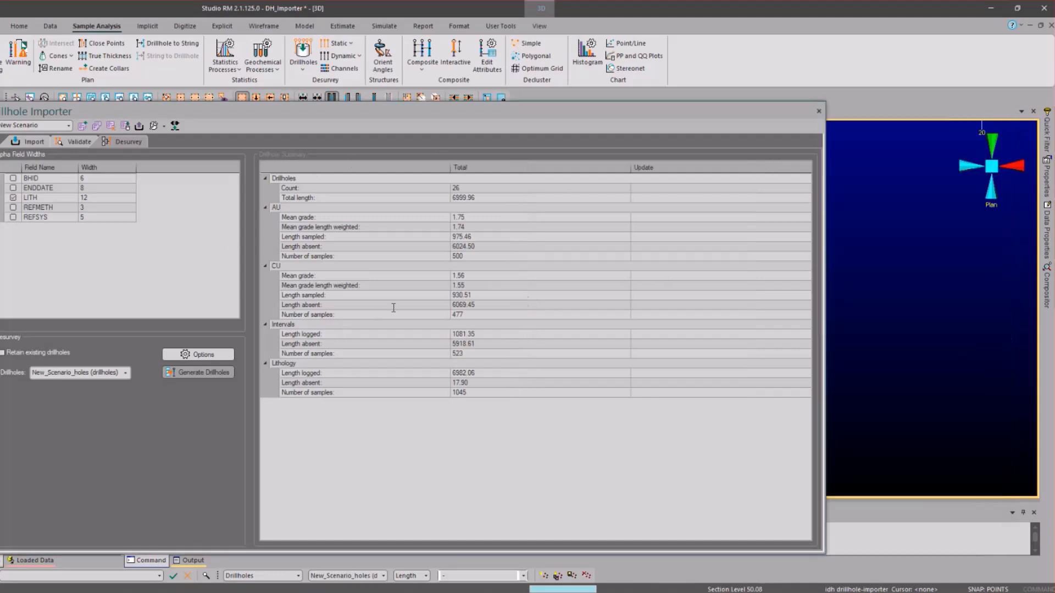
{"action": "left_click_drag", "start_coordinate": [365, 189], "coordinate": [501, 199]}
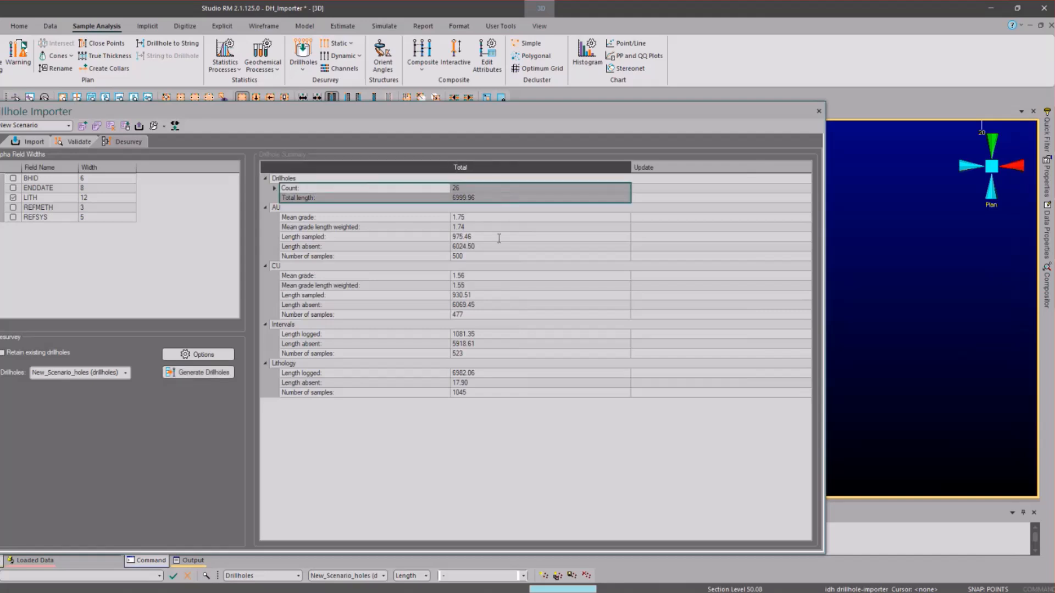
{"action": "left_click", "coordinate": [489, 198]}
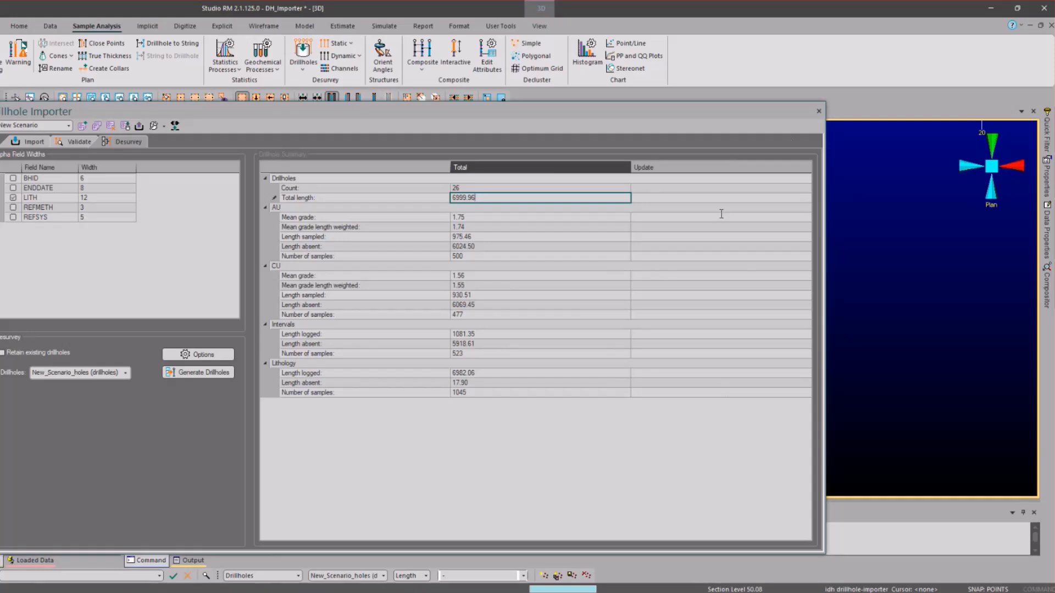
Step: Close the Drillhole Importer and examine the generated drillholes in the 3D view from an oblique angle
{"action": "left_click", "coordinate": [818, 111]}
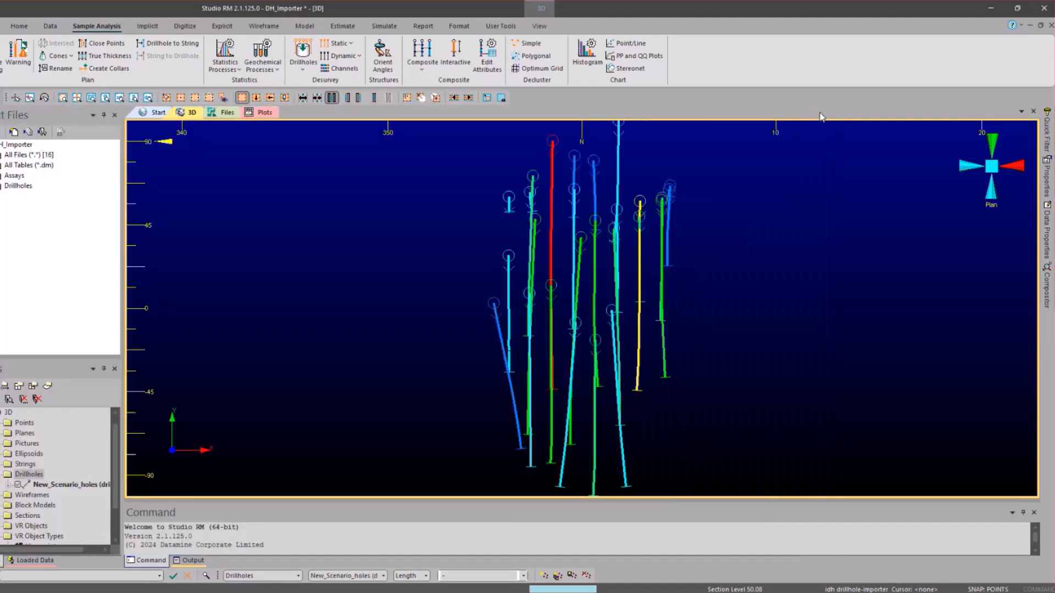
{"action": "left_click_drag", "start_coordinate": [791, 265], "coordinate": [717, 252]}
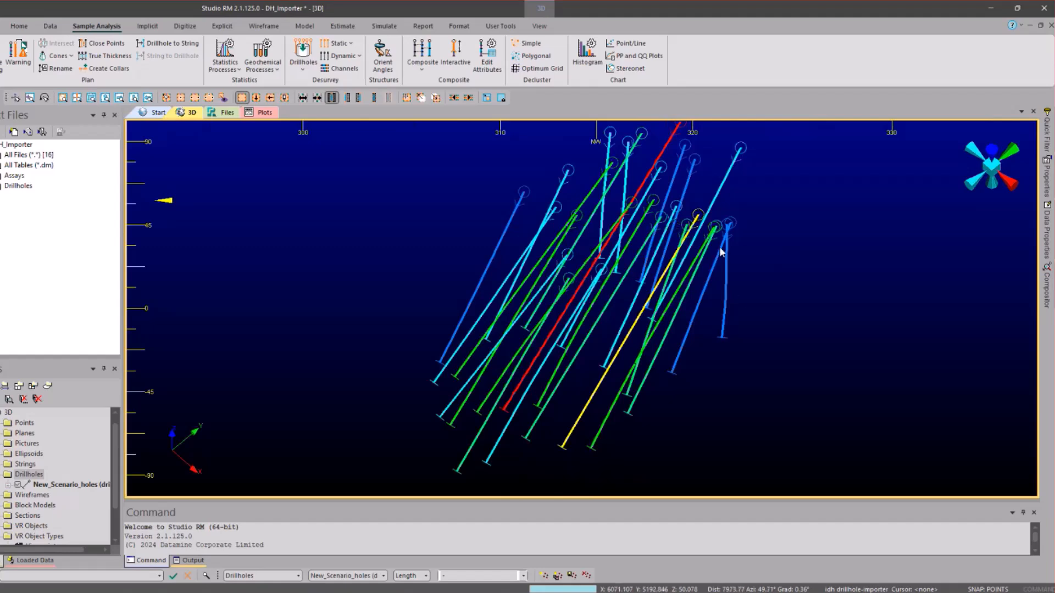
{"action": "scroll", "coordinate": [735, 288], "scroll_direction": "down", "scroll_amount": 2}
{"action": "middle_click", "coordinate": [643, 256]}
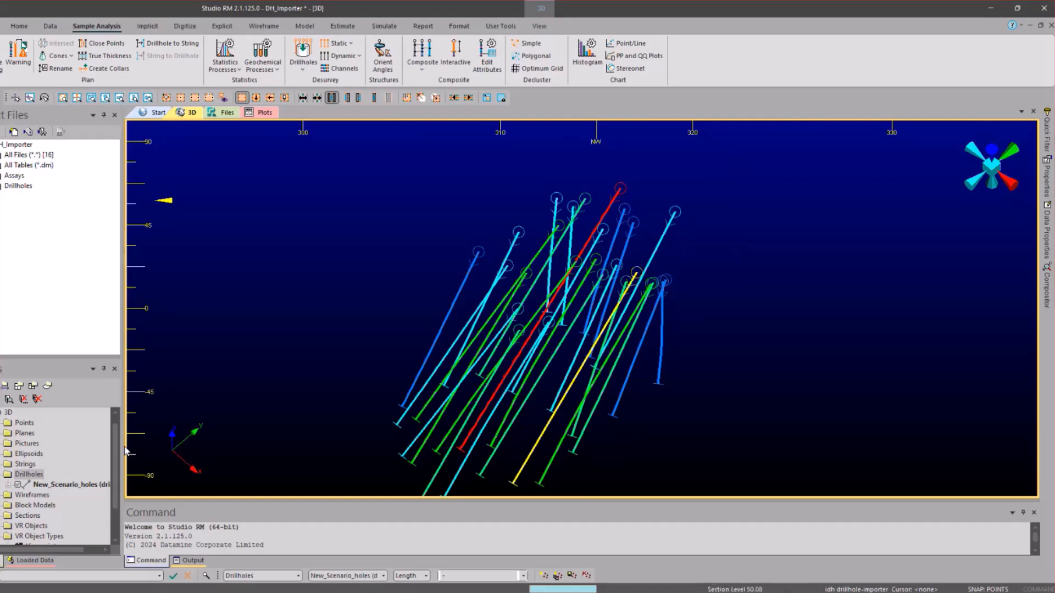
Step: Widen the side panels, review the list of loaded data objects, and return to the 3D object sheets
{"action": "left_click_drag", "start_coordinate": [128, 446], "coordinate": [183, 446]}
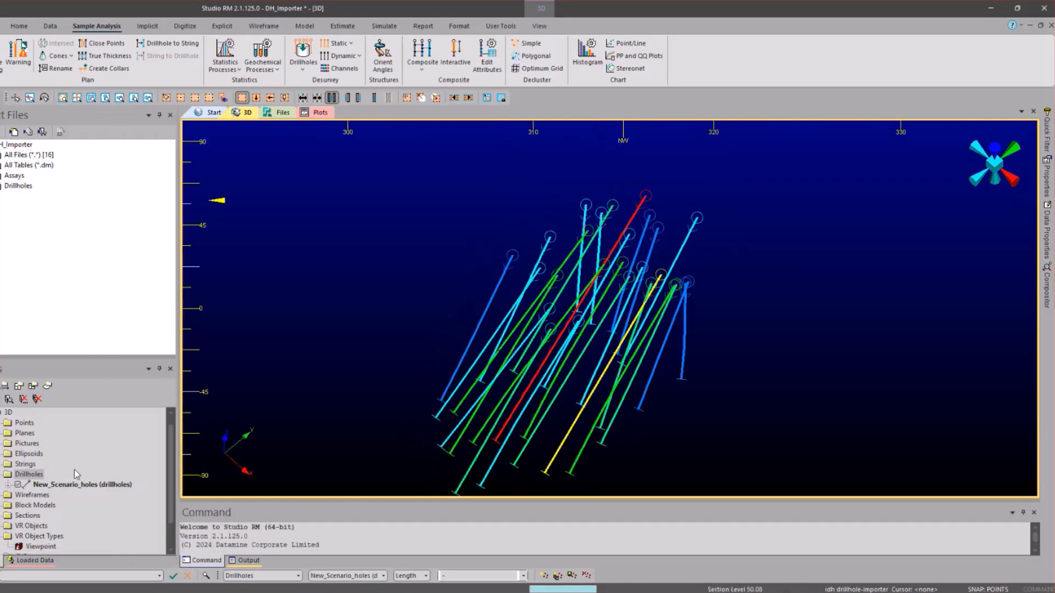
{"action": "left_click", "coordinate": [30, 560]}
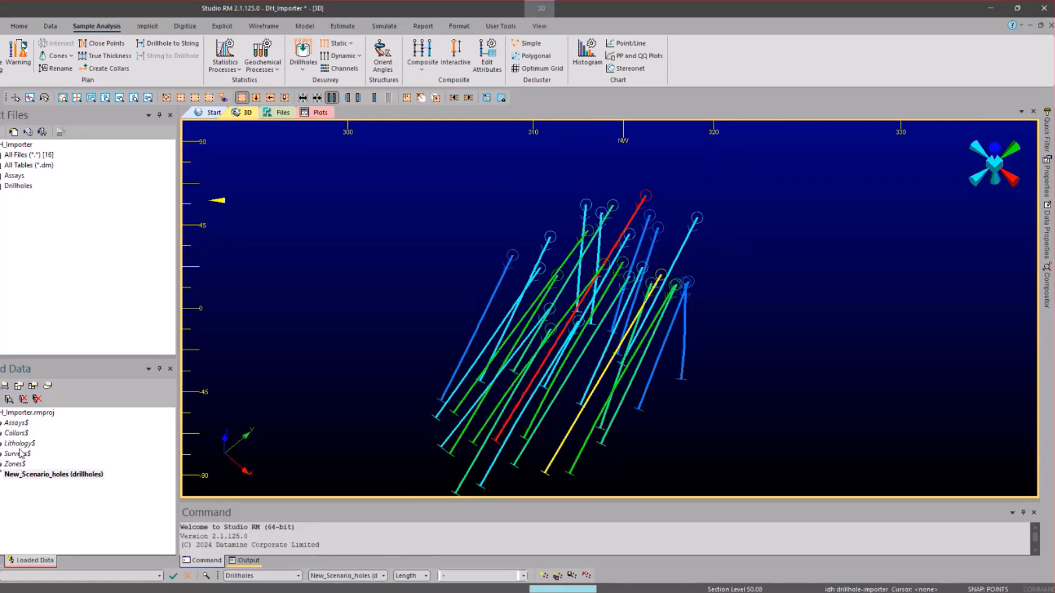
{"action": "left_click", "coordinate": [1, 561]}
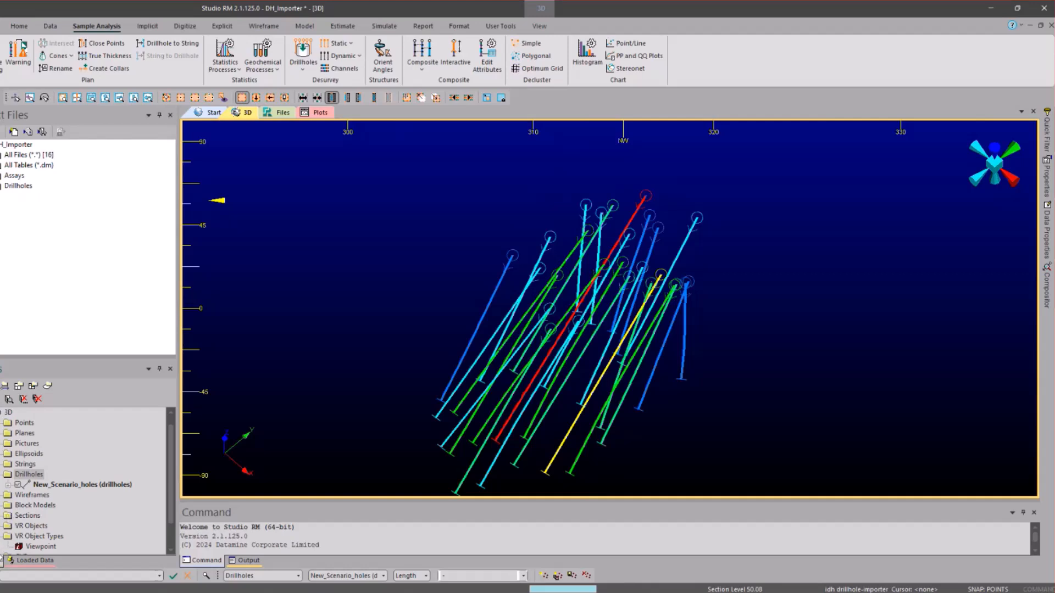
Step: Save the New_Scenario_holes drillholes object as the Datamine file new_scenario_holes.dm in the DH_Importer folder
{"action": "right_click", "coordinate": [84, 485]}
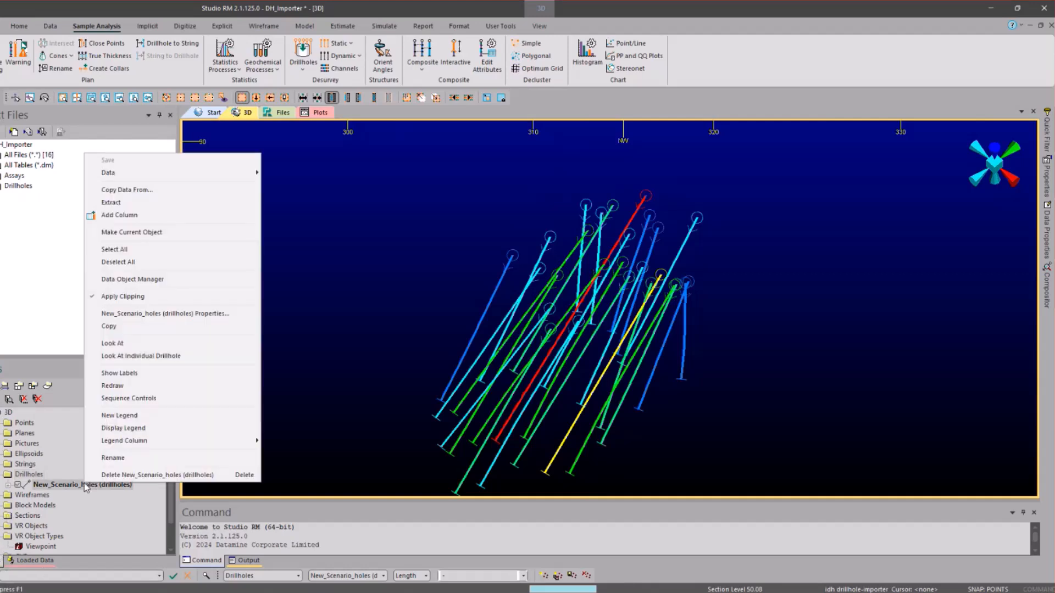
{"action": "mouse_move", "coordinate": [203, 177]}
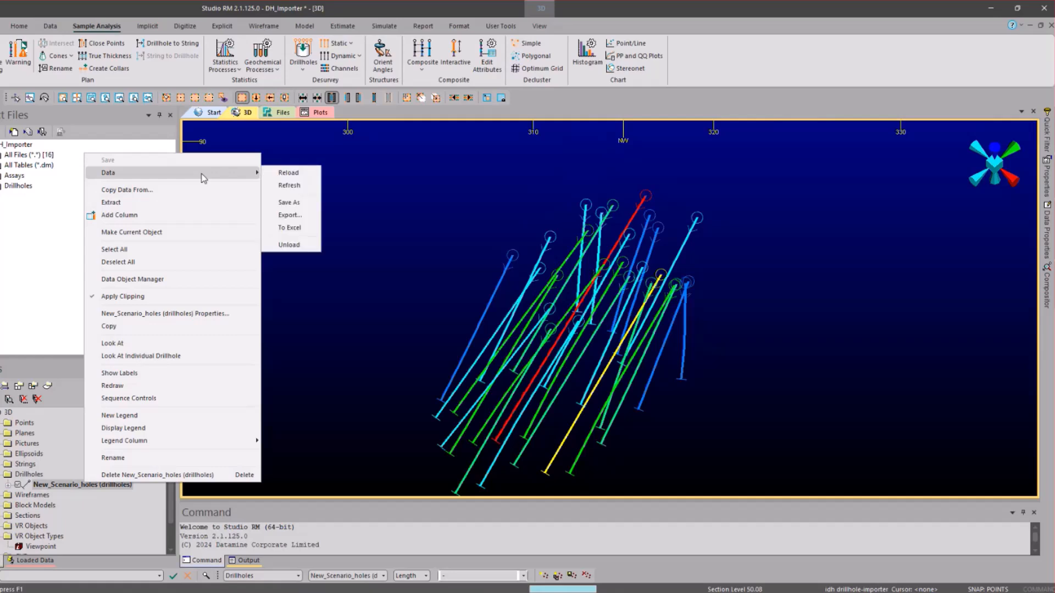
{"action": "left_click", "coordinate": [275, 203]}
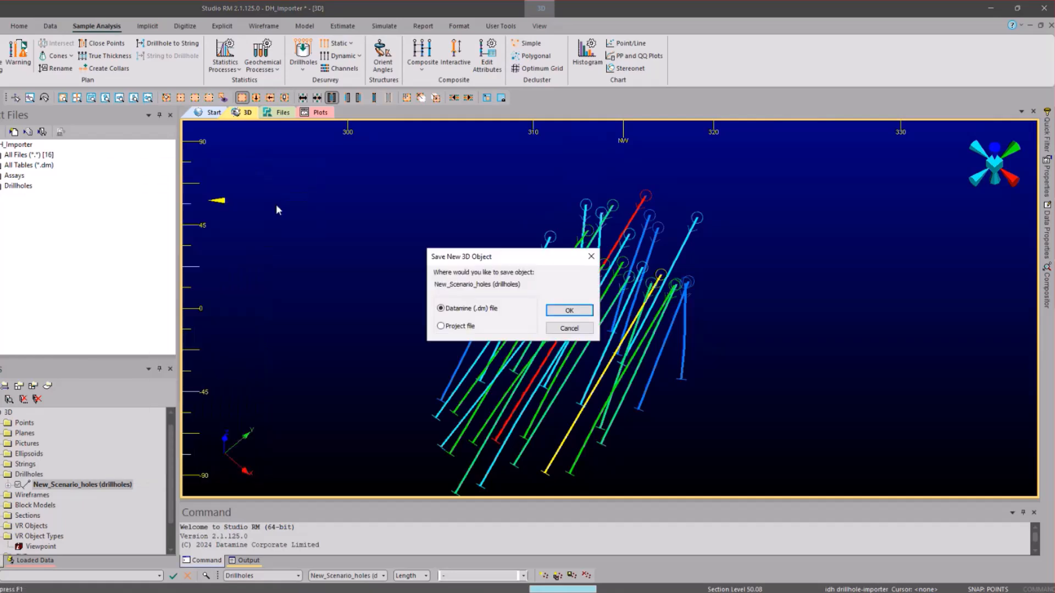
{"action": "left_click", "coordinate": [557, 315]}
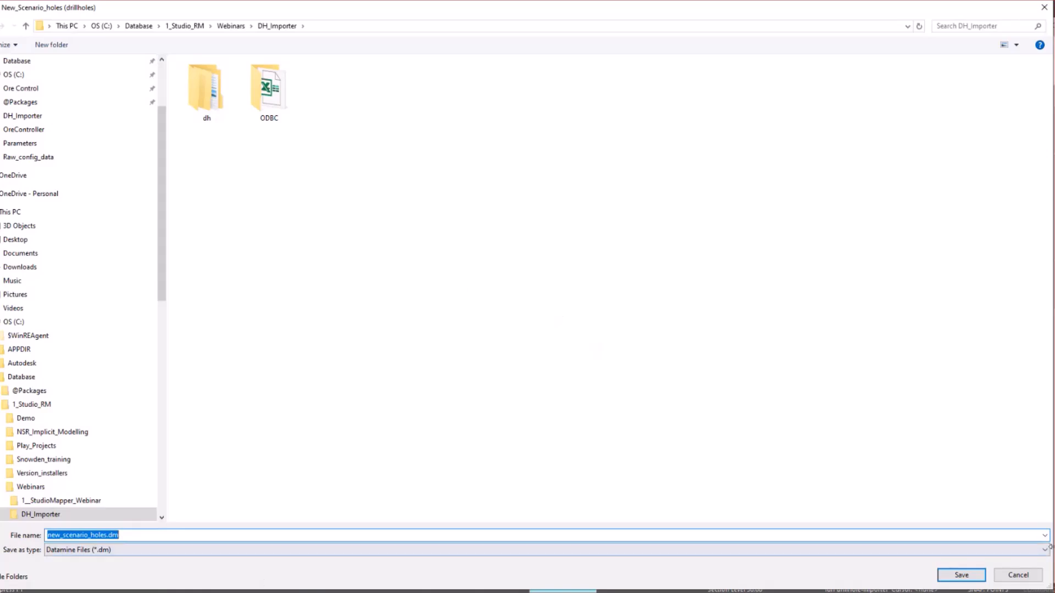
{"action": "left_click", "coordinate": [968, 580]}
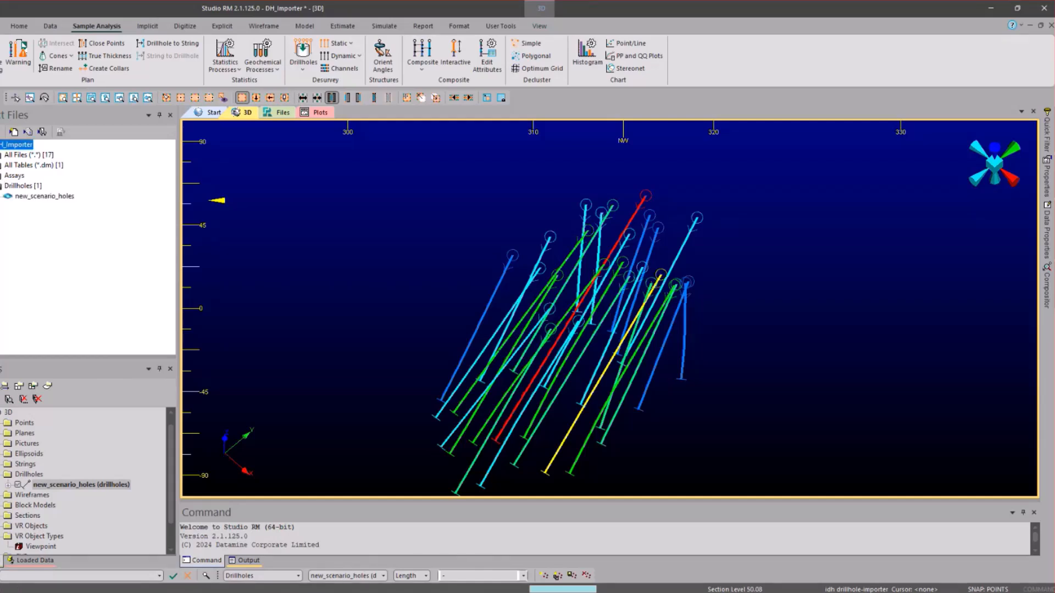
Step: Open the saved new_scenario_holes table in the Datamine Table Editor, review its records and columns, and close it
{"action": "left_click", "coordinate": [29, 198]}
{"action": "double_click", "coordinate": [33, 196]}
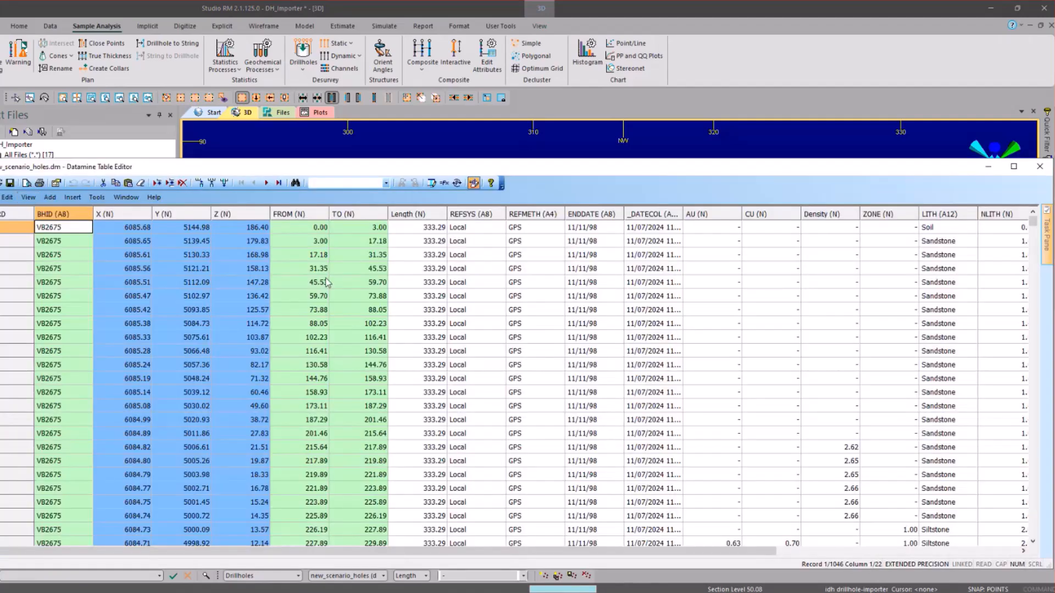
{"action": "double_click", "coordinate": [466, 168]}
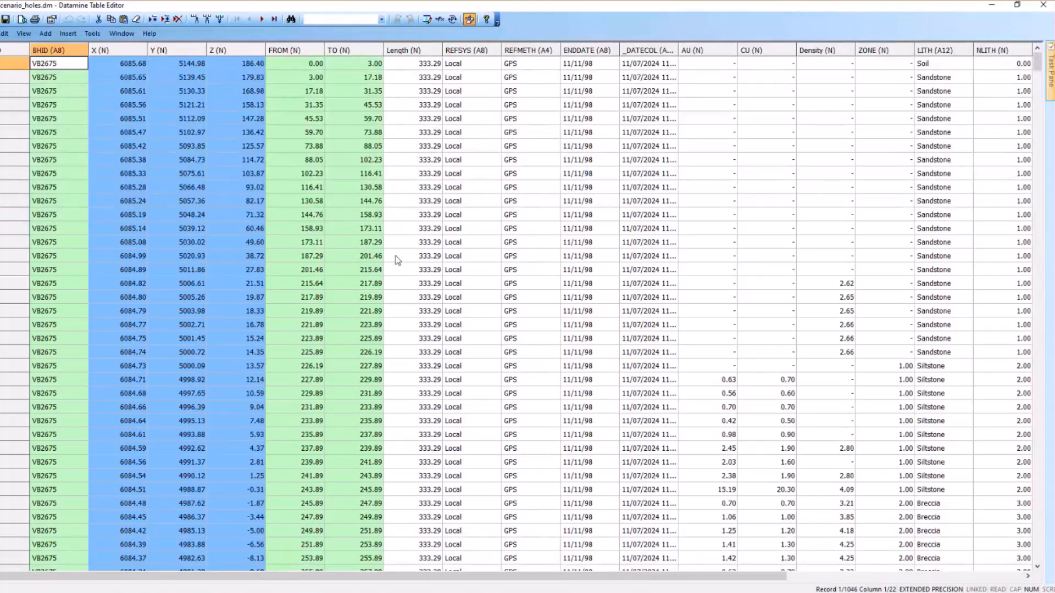
{"action": "double_click", "coordinate": [743, 9]}
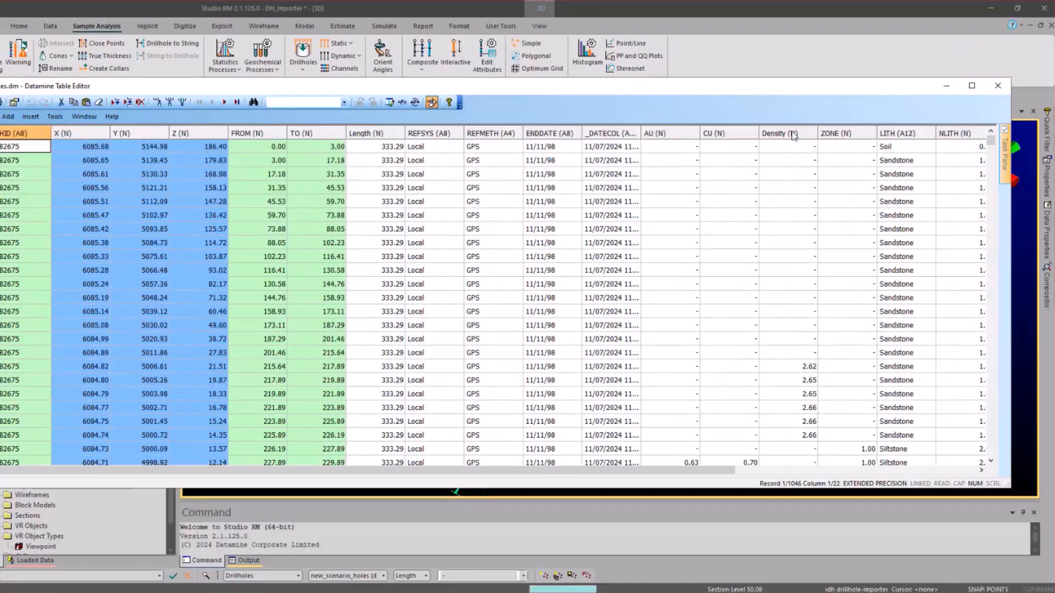
{"action": "left_click", "coordinate": [998, 85]}
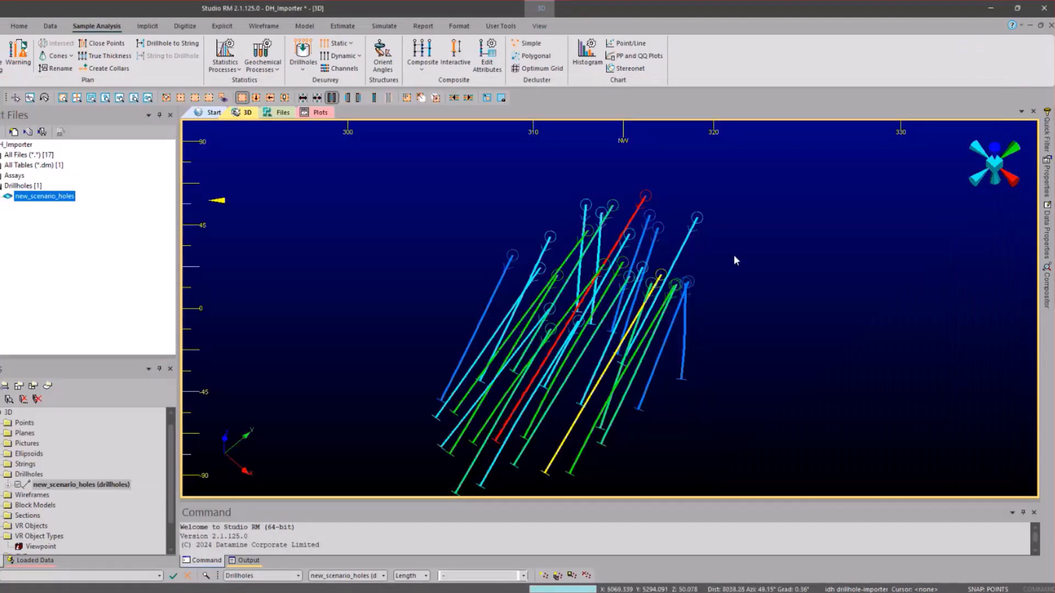
Step: Reopen the Drillhole Importer from the 3D view and show the import tables and field definitions of New Scenario
{"action": "scroll", "coordinate": [595, 264], "scroll_direction": "down", "scroll_amount": 1}
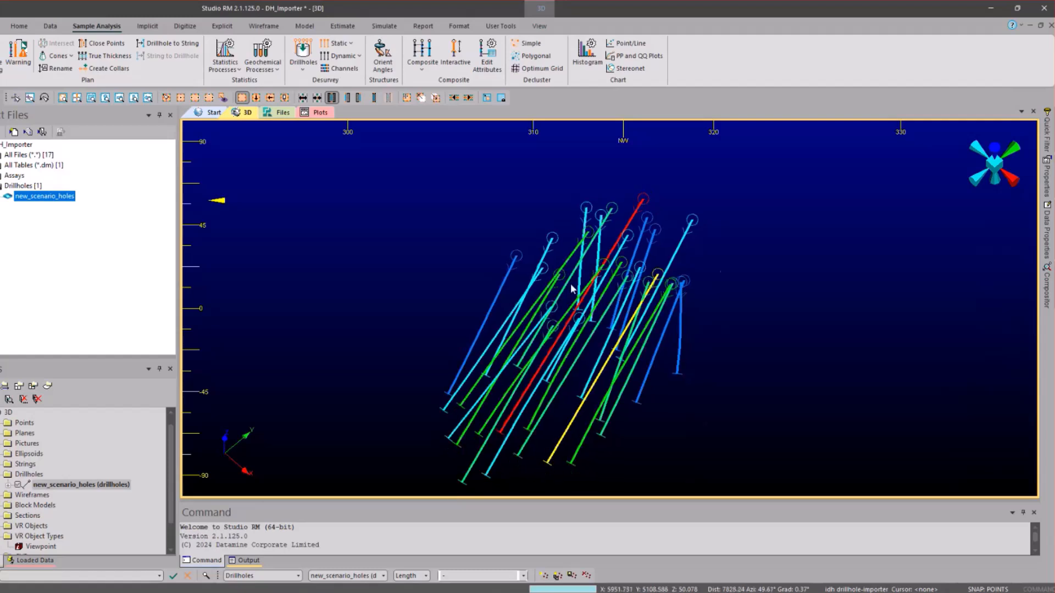
{"action": "middle_click", "coordinate": [568, 283]}
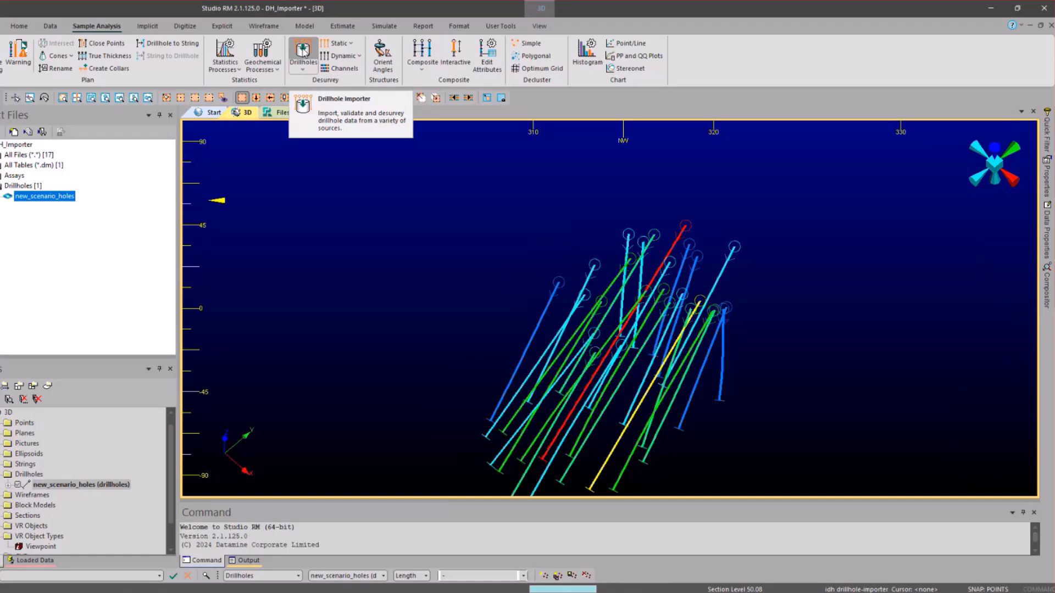
{"action": "left_click", "coordinate": [302, 51]}
{"action": "left_click_drag", "start_coordinate": [191, 117], "coordinate": [292, 96]}
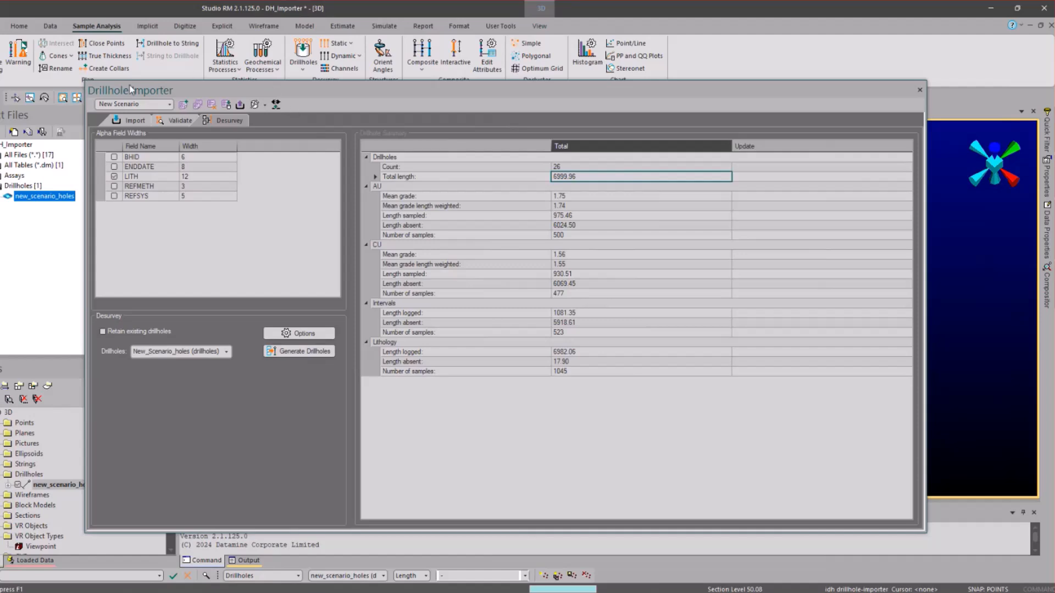
{"action": "left_click", "coordinate": [134, 120]}
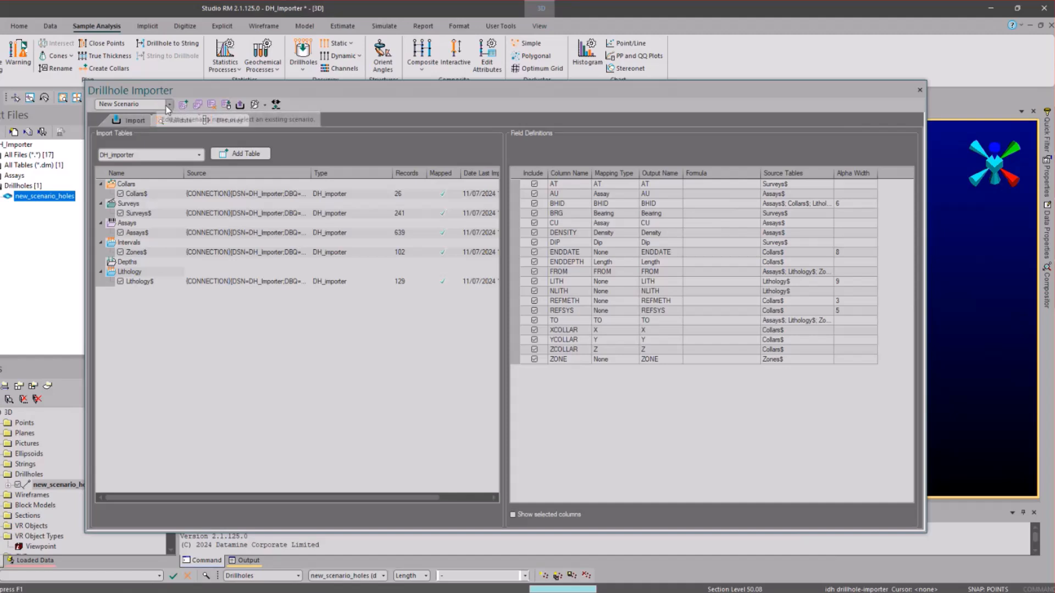
Step: Create an additional blank scenario in the Drillhole Importer and switch back to New Scenario
{"action": "left_click_drag", "start_coordinate": [161, 105], "coordinate": [91, 105]}
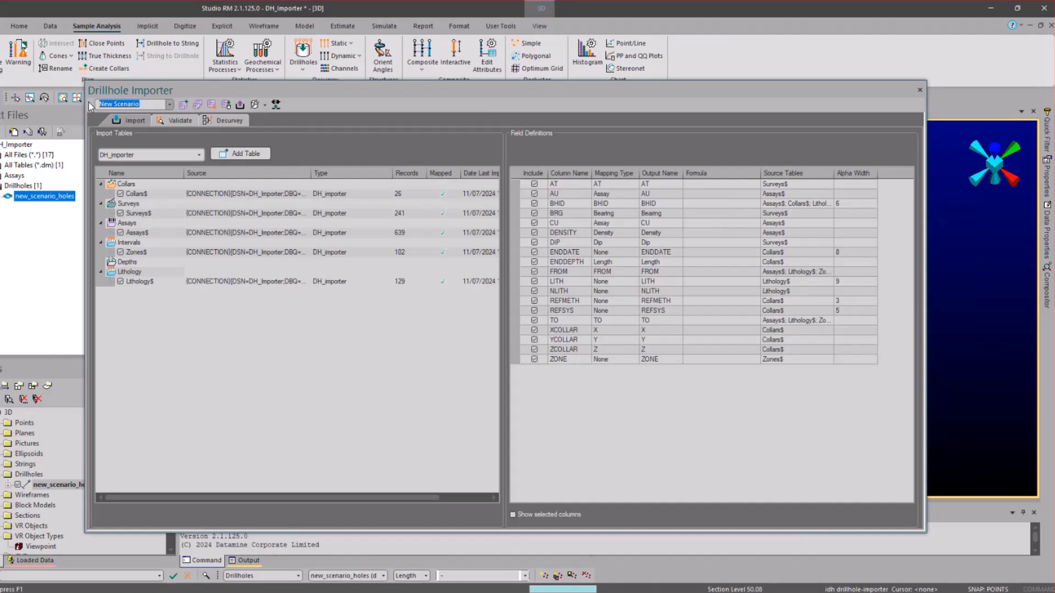
{"action": "left_click", "coordinate": [182, 106]}
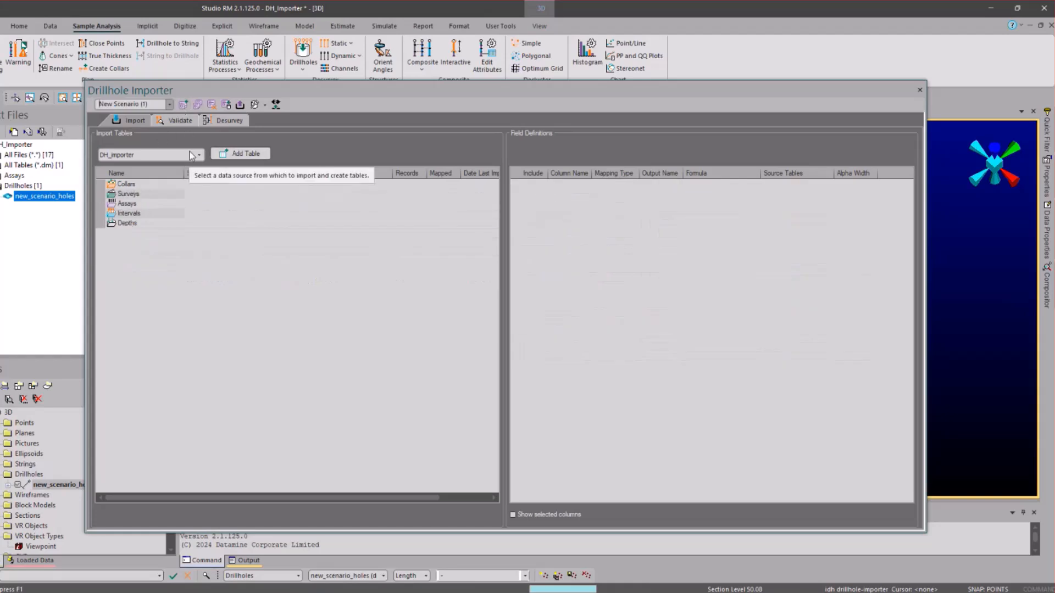
{"action": "left_click", "coordinate": [165, 104]}
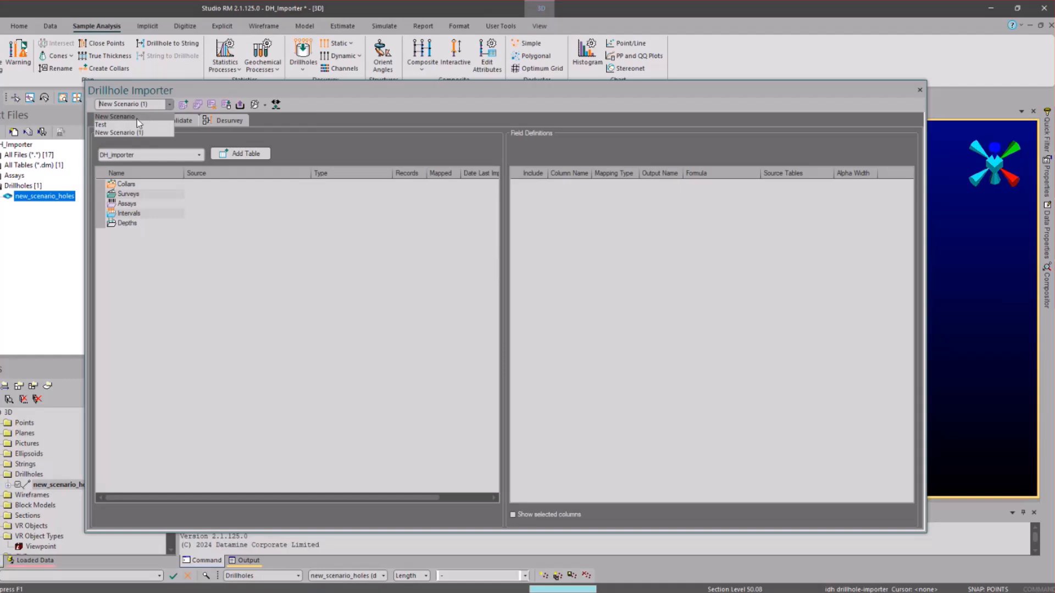
{"action": "left_click", "coordinate": [136, 117]}
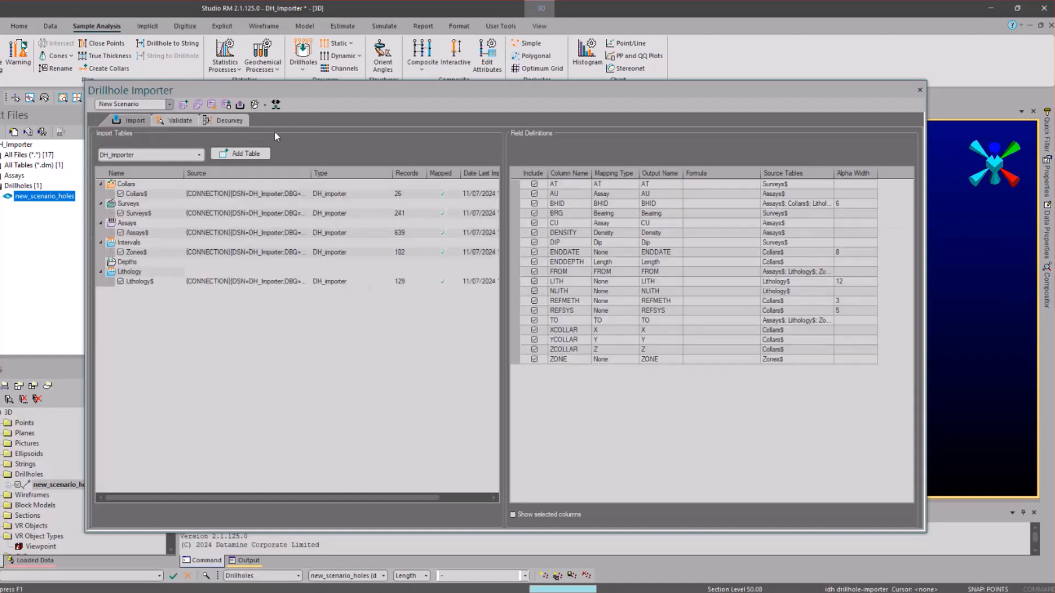
Step: Compare New Scenario (1) with New Scenario by switching to the blank one and back
{"action": "left_click", "coordinate": [170, 105]}
{"action": "left_click", "coordinate": [139, 130]}
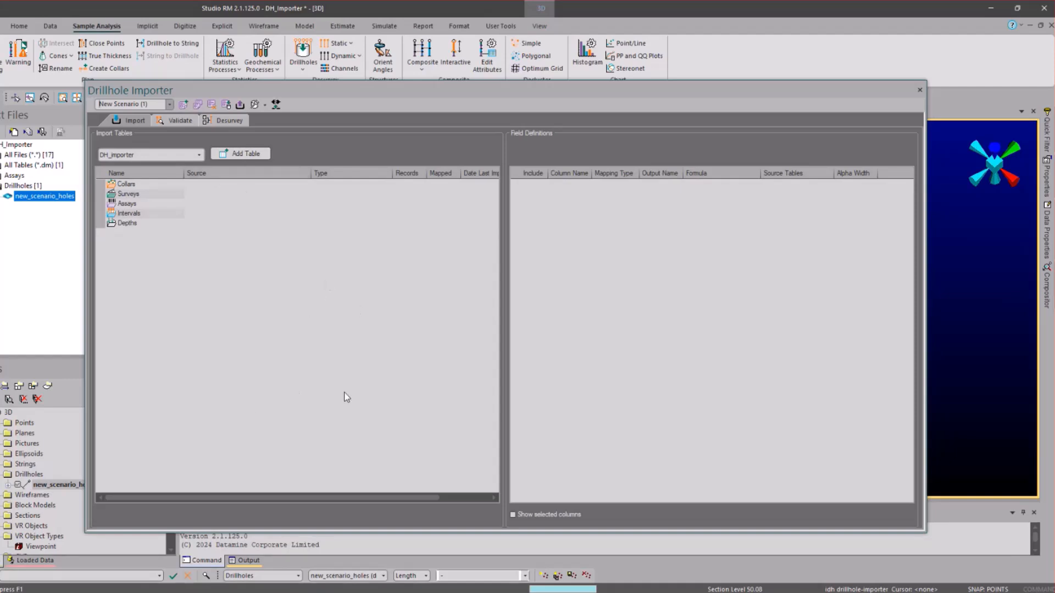
{"action": "left_click", "coordinate": [169, 105]}
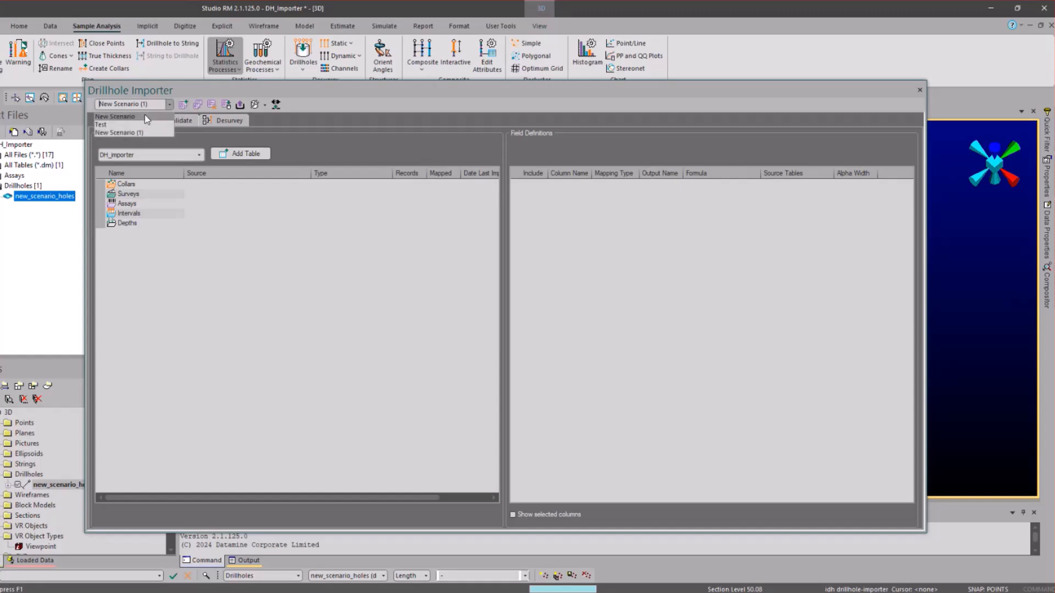
{"action": "left_click", "coordinate": [144, 114]}
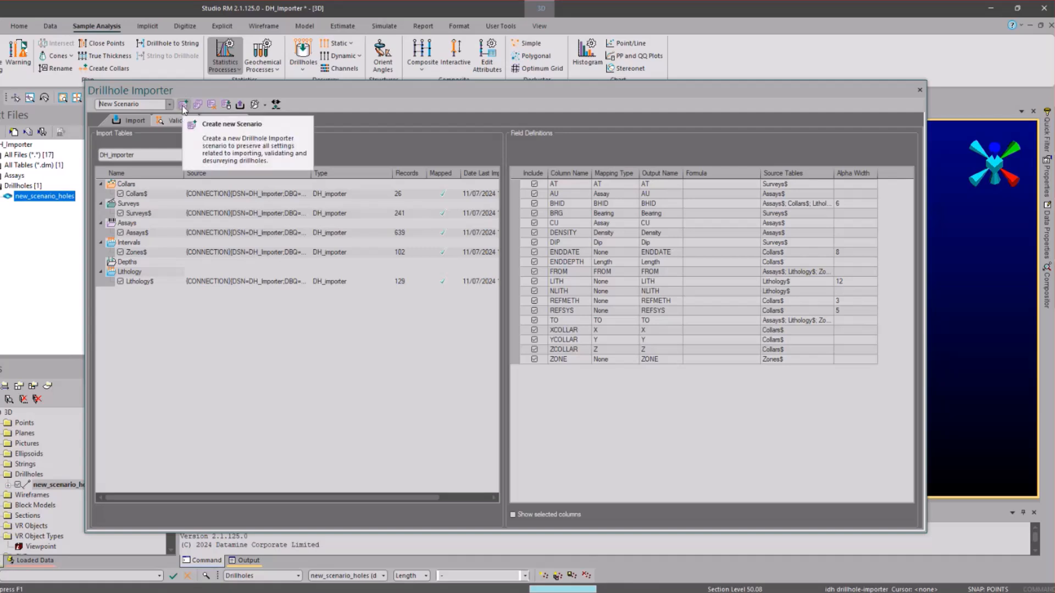
Step: Export New Scenario to the DH_Importer folder as the Datamine scenario file webinar.dmahsv
{"action": "left_click", "coordinate": [240, 106]}
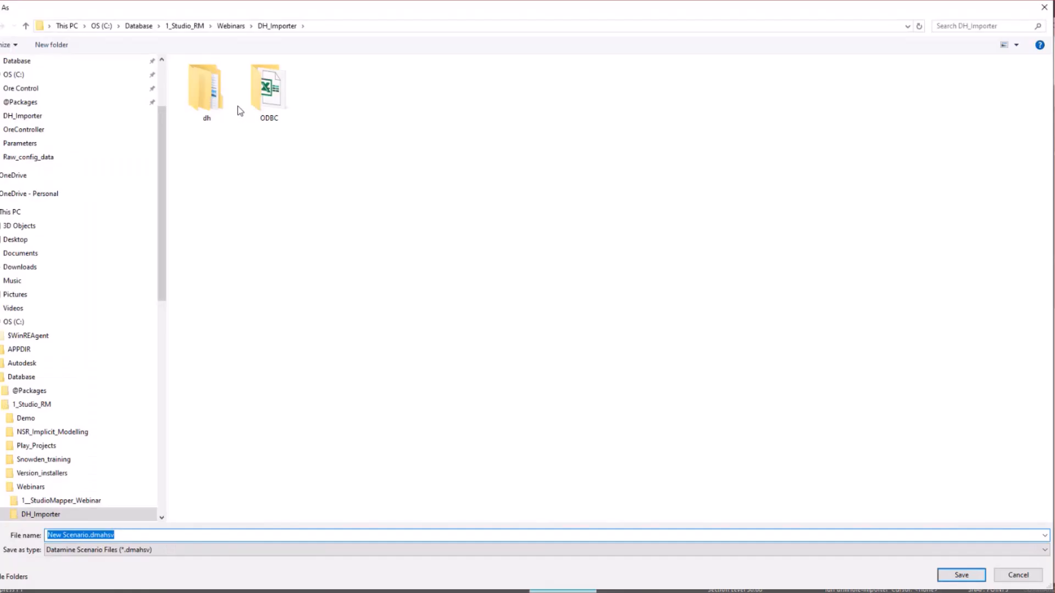
{"action": "left_click", "coordinate": [122, 538]}
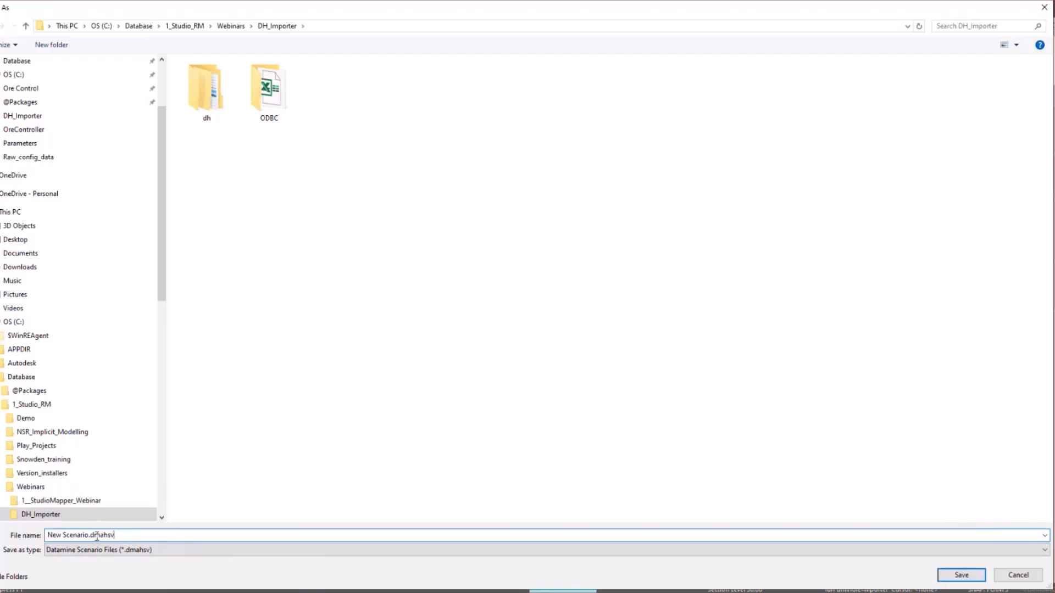
{"action": "left_click_drag", "start_coordinate": [89, 536], "coordinate": [28, 535]}
{"action": "right_click", "coordinate": [28, 535]}
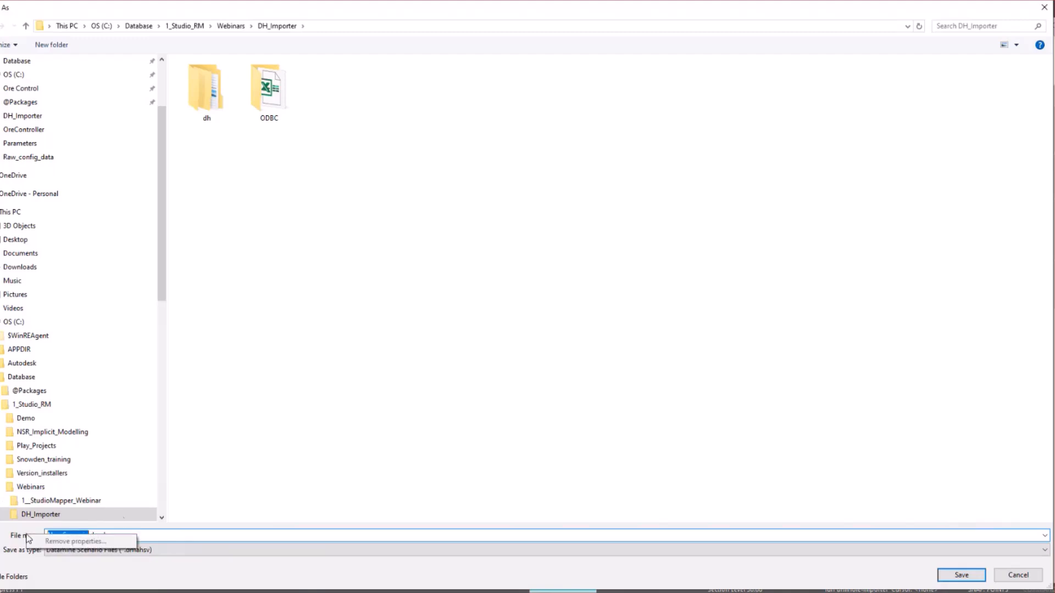
{"action": "left_click", "coordinate": [278, 451]}
{"action": "left_click", "coordinate": [89, 533]}
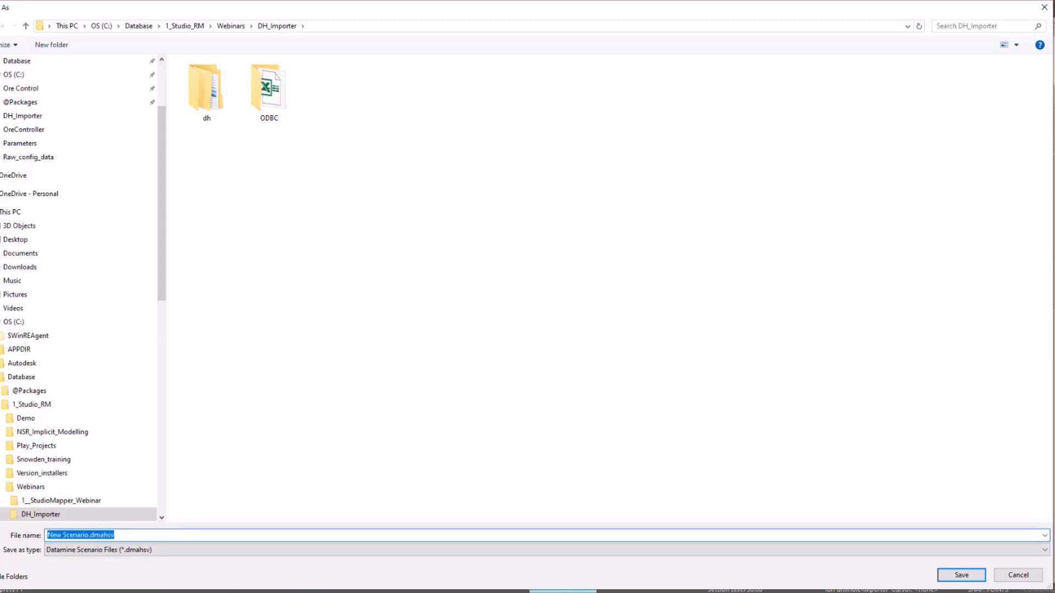
{"action": "left_click", "coordinate": [89, 534]}
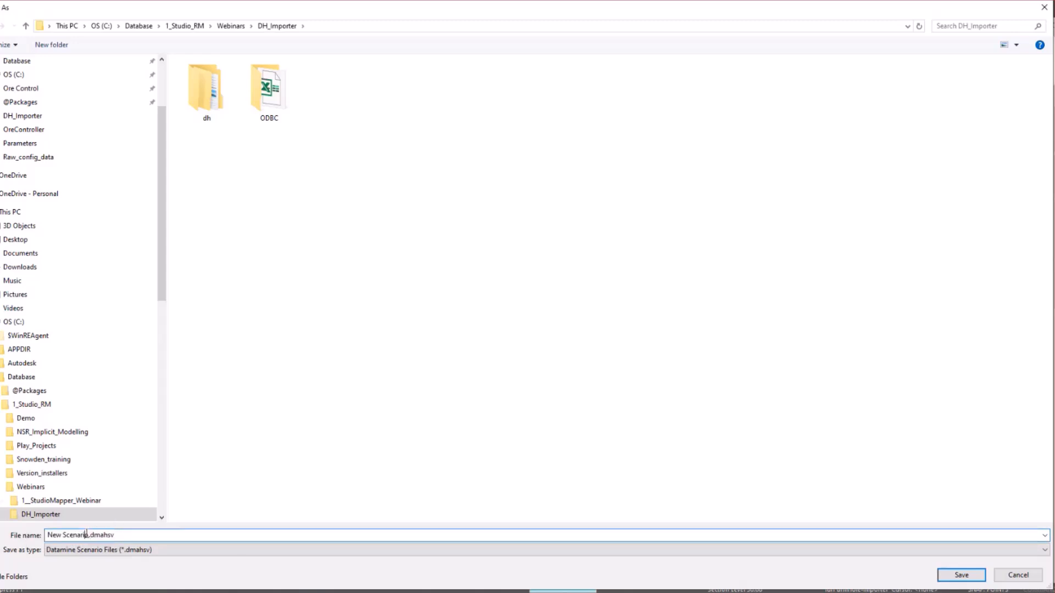
{"action": "left_click_drag", "start_coordinate": [88, 534], "coordinate": [47, 534]}
{"action": "type", "text": "w"}
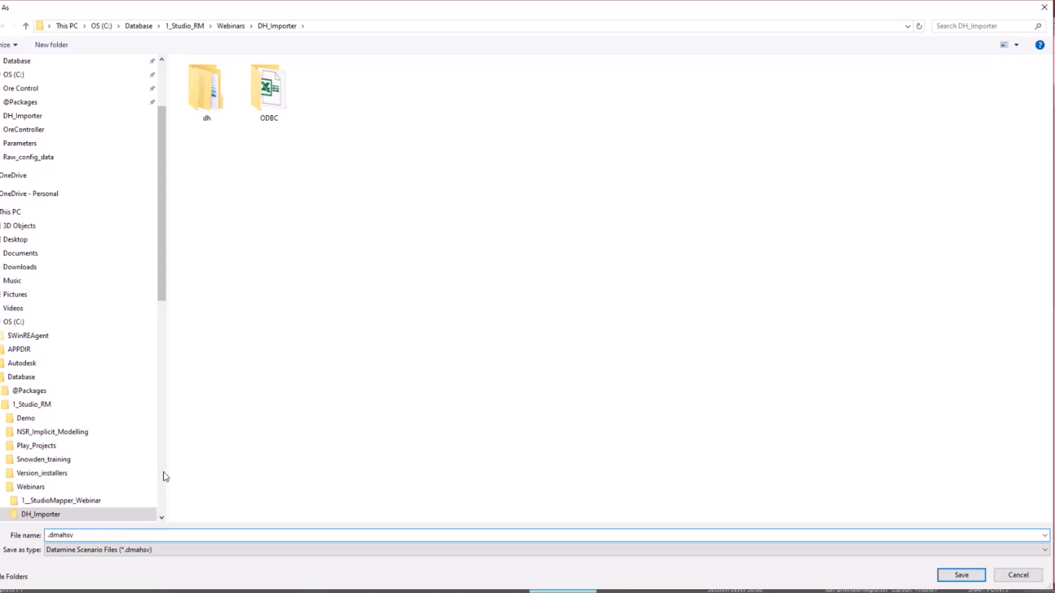
{"action": "type", "text": "ebinar"}
{"action": "key", "text": "Return"}
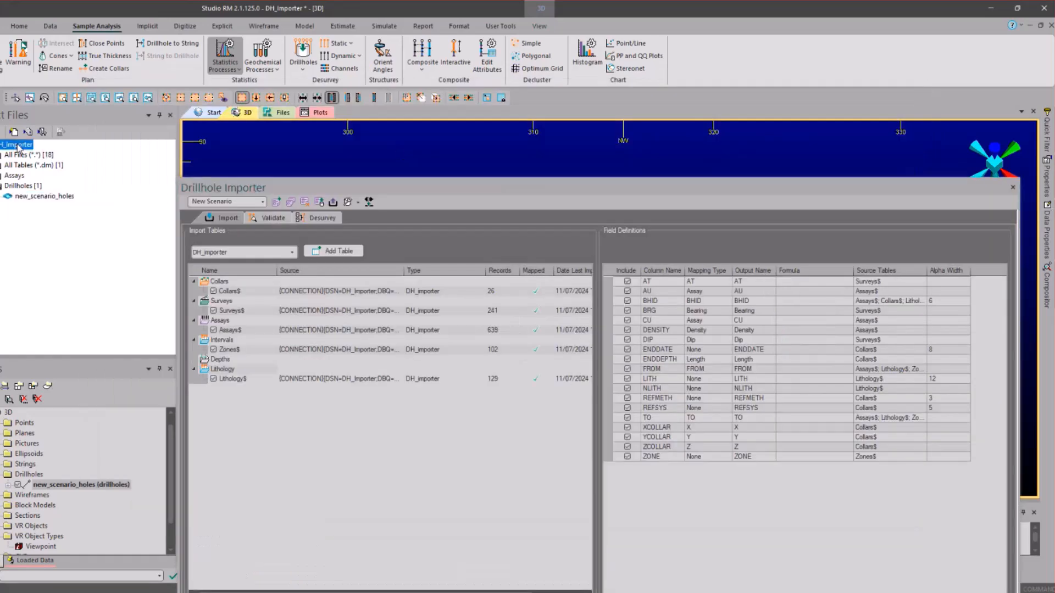
Step: Check the project folder in File Explorer for the exported scenario file, minimise it, and reposition the Drillhole Importer window
{"action": "right_click", "coordinate": [17, 145]}
{"action": "left_click", "coordinate": [75, 228]}
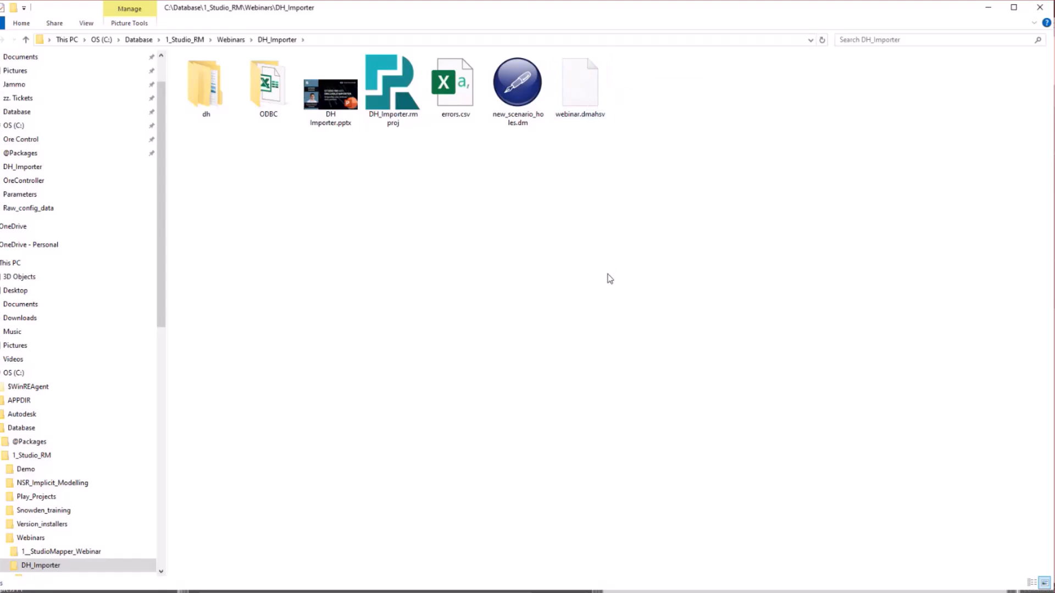
{"action": "left_click", "coordinate": [988, 7]}
{"action": "left_click_drag", "start_coordinate": [474, 184], "coordinate": [410, 123]}
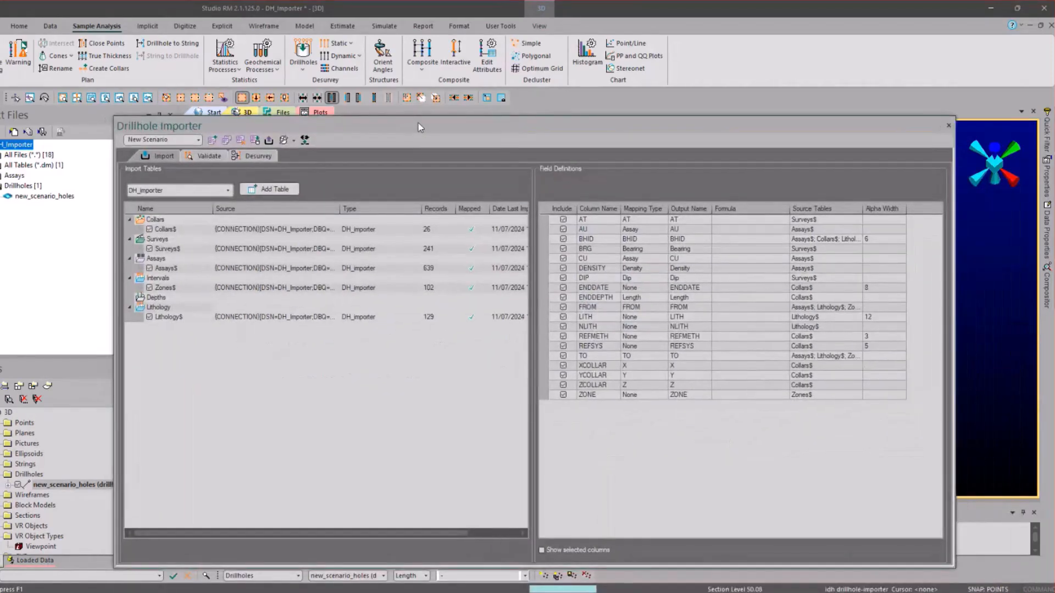
Step: Save the Drillhole Importer's database connections to the DH_Importer folder as the configuration file webinar.cfg
{"action": "left_click", "coordinate": [227, 190]}
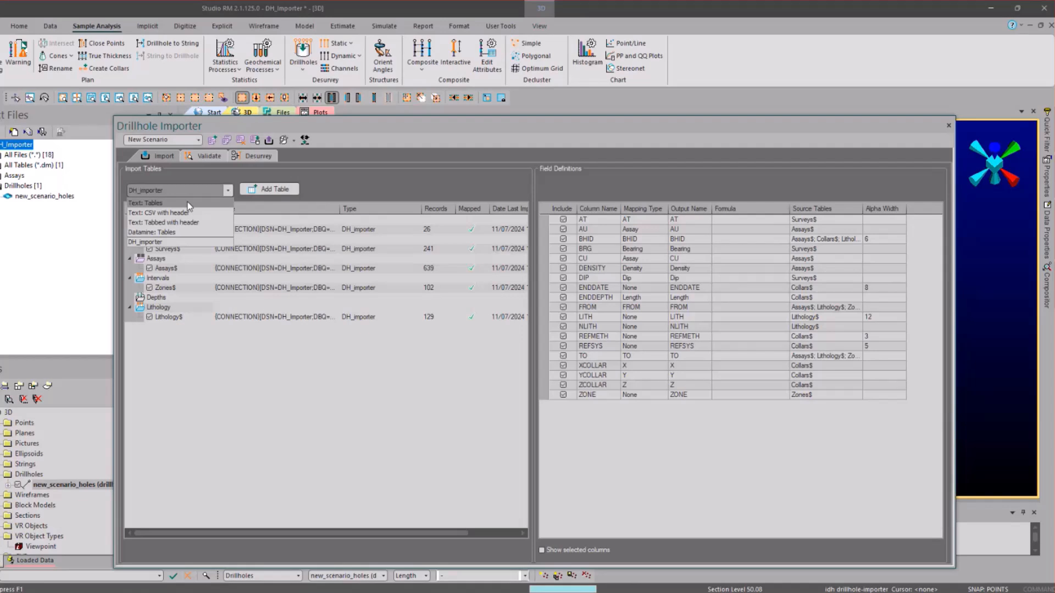
{"action": "left_click", "coordinate": [306, 177]}
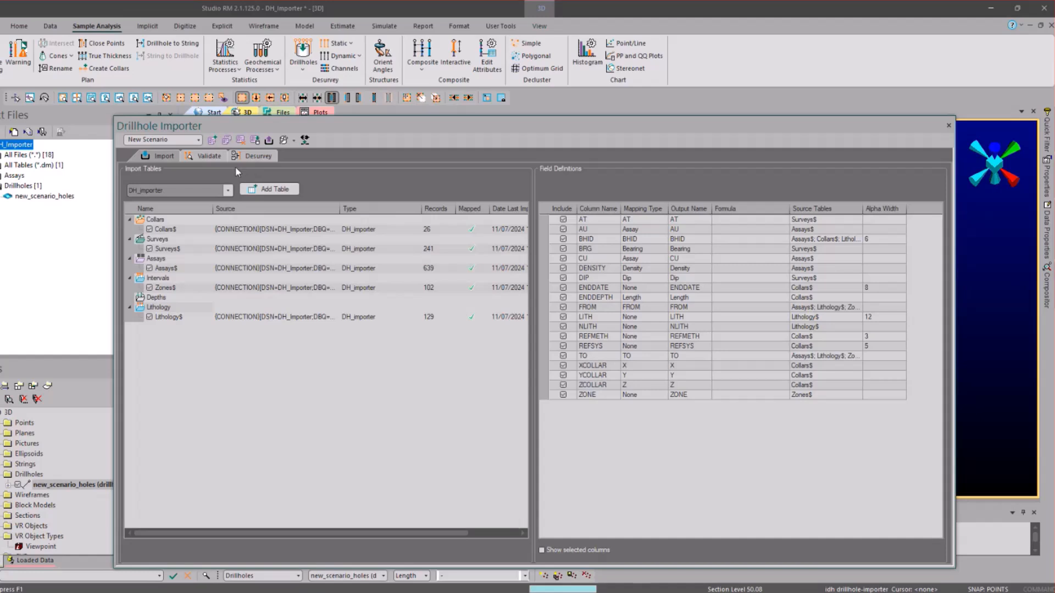
{"action": "left_click", "coordinate": [304, 141]}
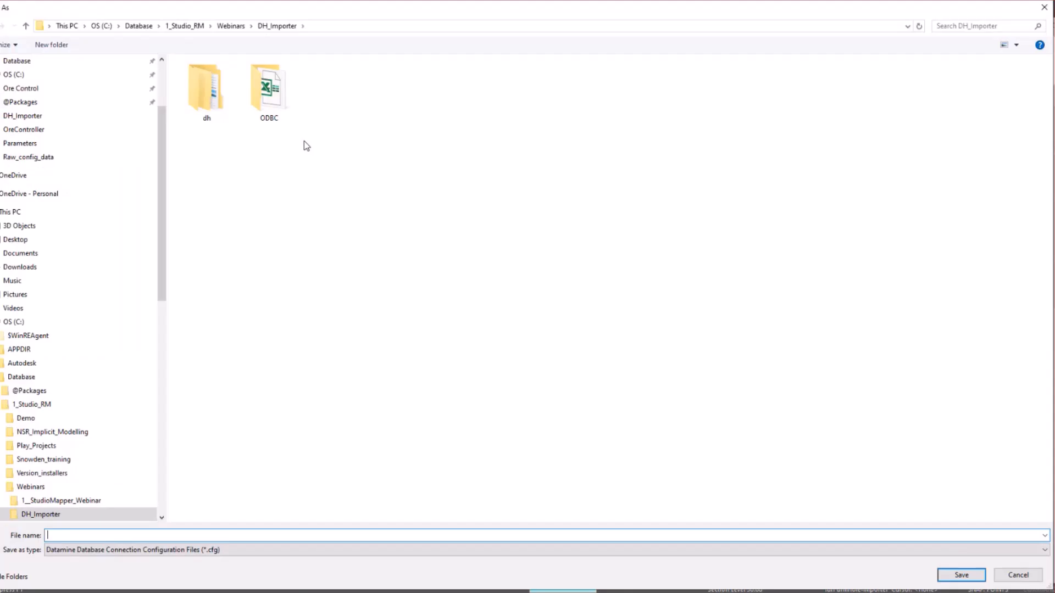
{"action": "left_click", "coordinate": [156, 534]}
{"action": "type", "text": "we"}
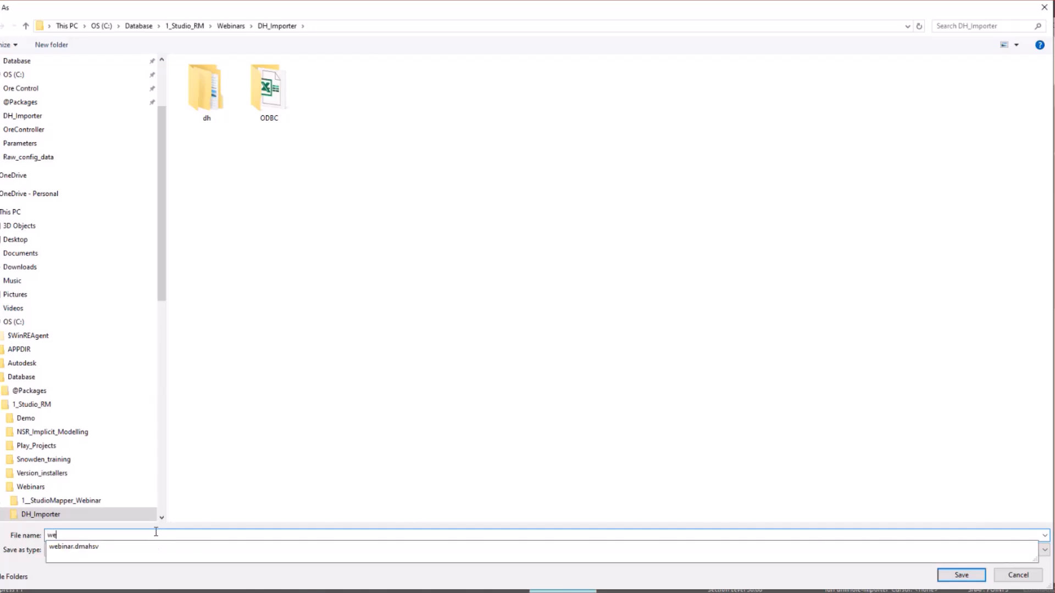
{"action": "type", "text": "binar"}
{"action": "left_click", "coordinate": [511, 319]}
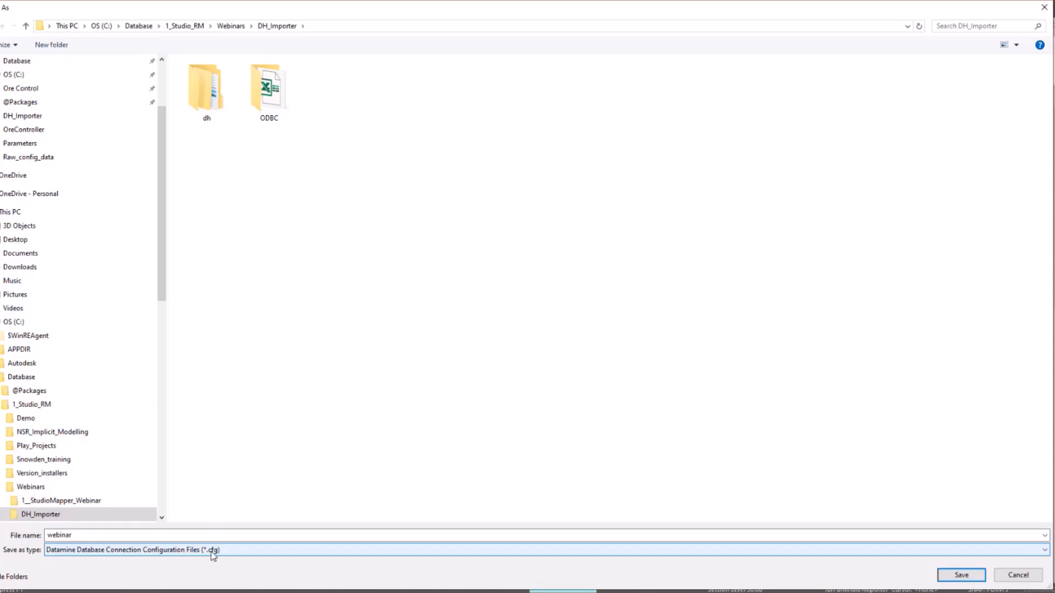
{"action": "left_click", "coordinate": [983, 575]}
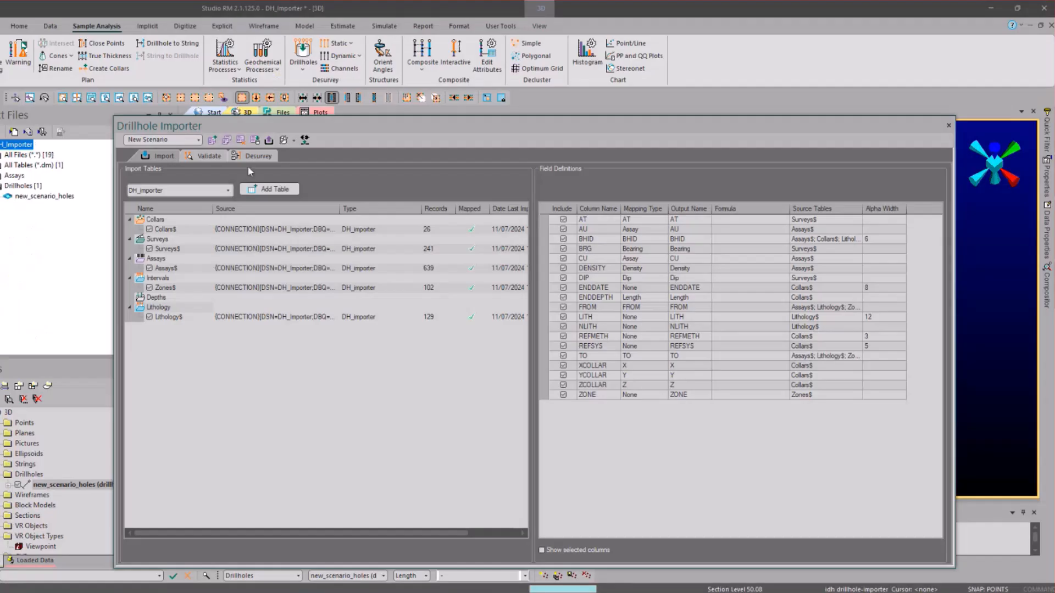
Step: Check the project folder in File Explorer for the exported connection configuration file, and close the folder window
{"action": "right_click", "coordinate": [6, 145]}
{"action": "left_click", "coordinate": [23, 228]}
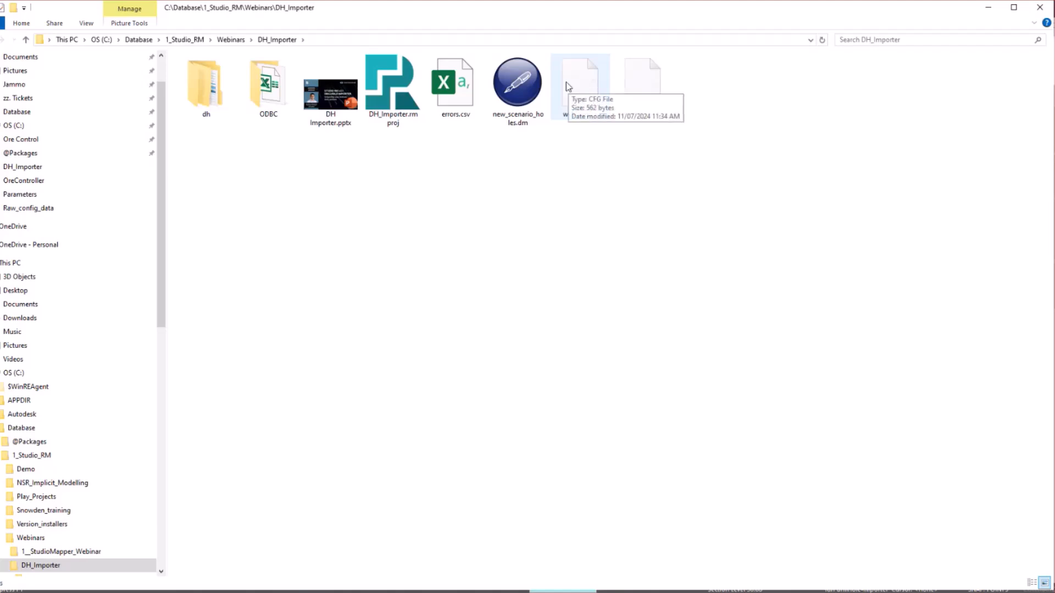
{"action": "left_click", "coordinate": [1040, 7]}
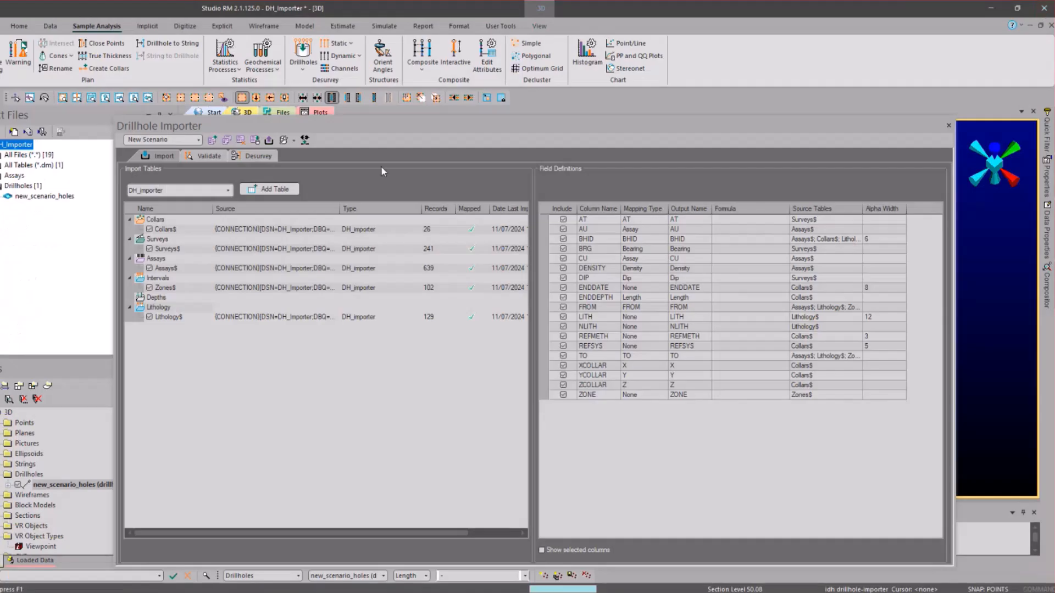
Step: Delete the DH_importer database connection from the import source list and confirm its removal for all projects
{"action": "left_click", "coordinate": [227, 190]}
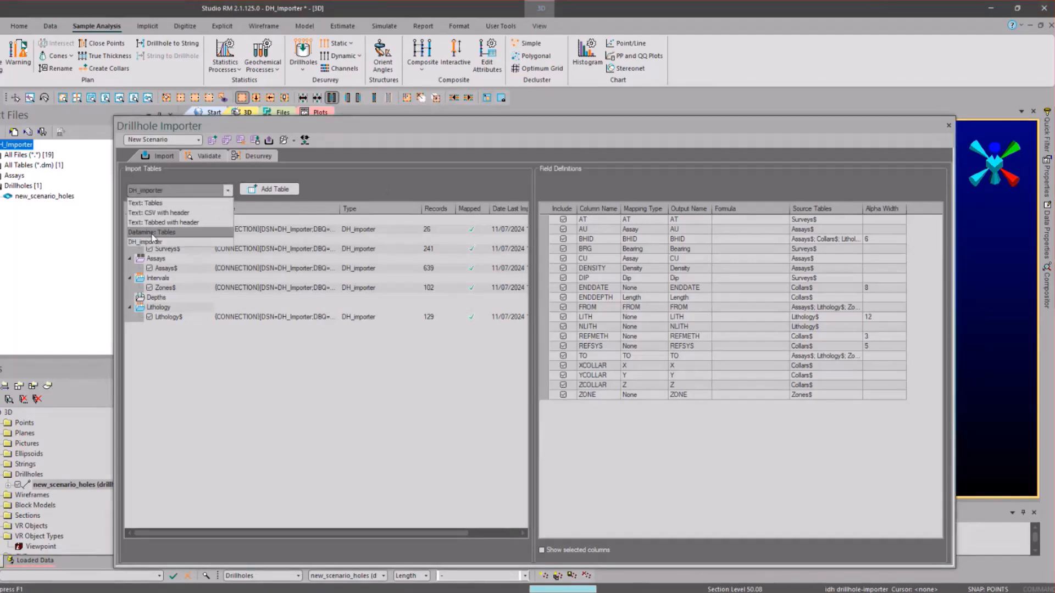
{"action": "key", "text": "Delete"}
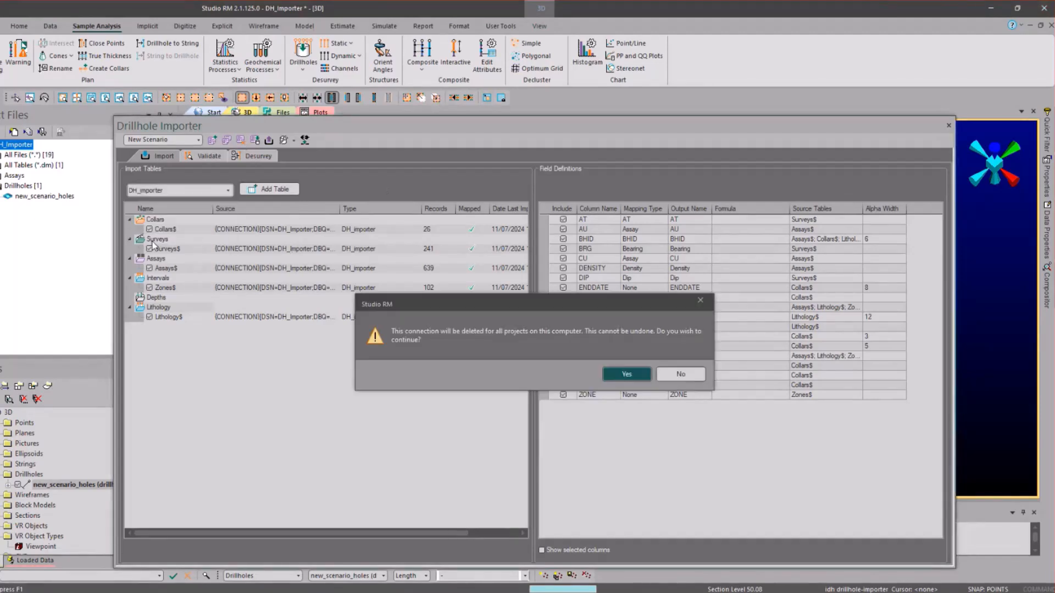
{"action": "key", "text": "Return"}
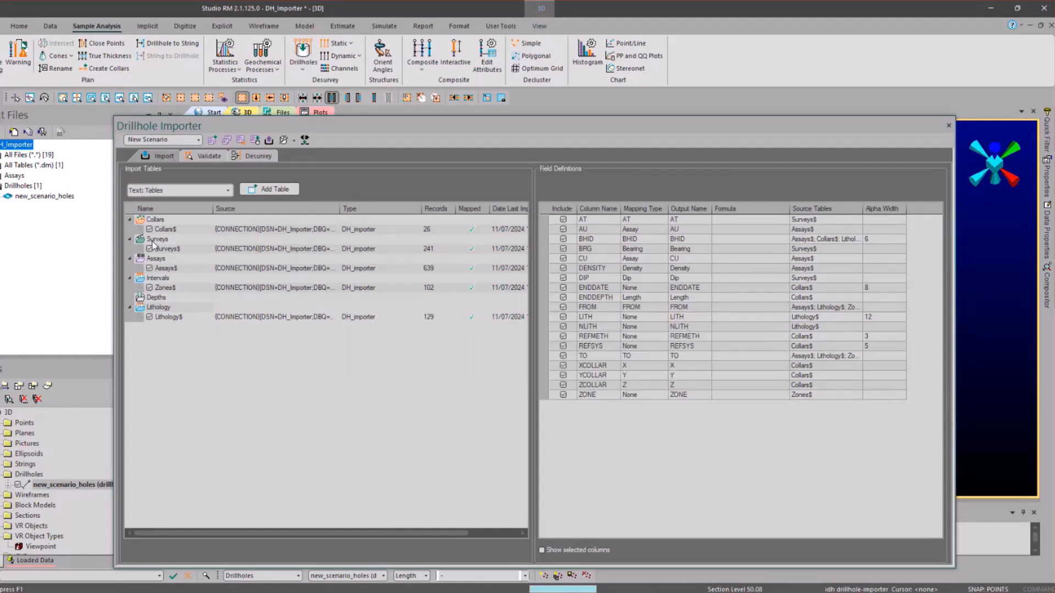
Step: Create another blank scenario and load the database connections from webinar.cfg in the DH_Importer folder
{"action": "left_click", "coordinate": [211, 141]}
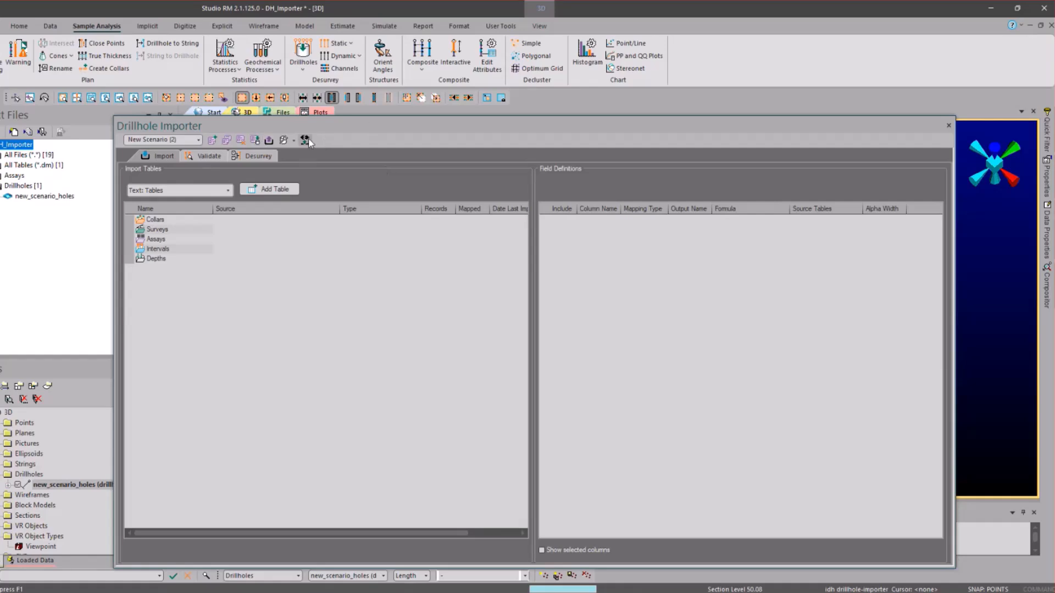
{"action": "left_click", "coordinate": [293, 141]}
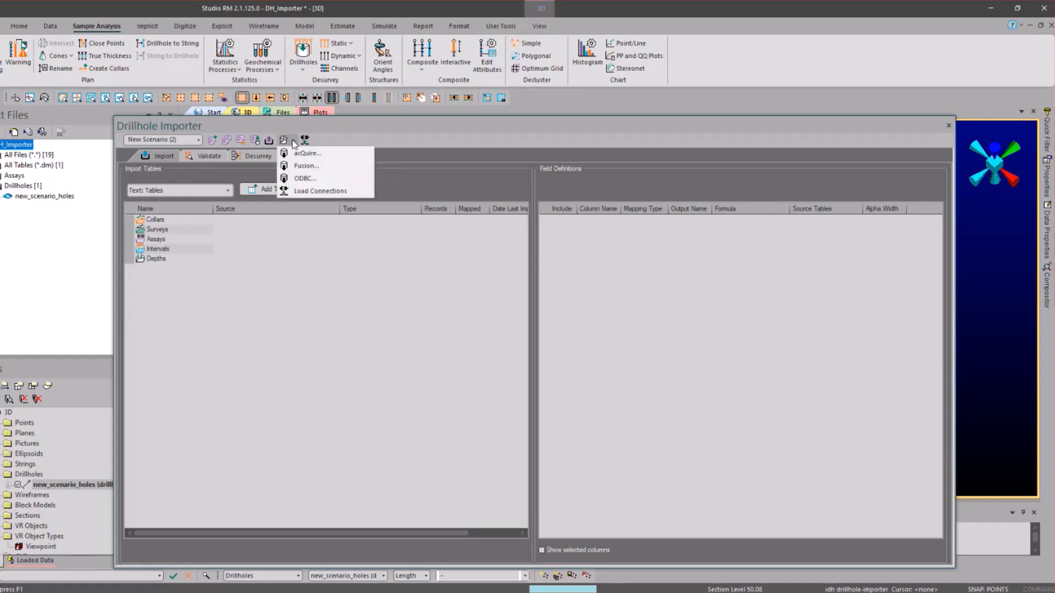
{"action": "left_click", "coordinate": [294, 191]}
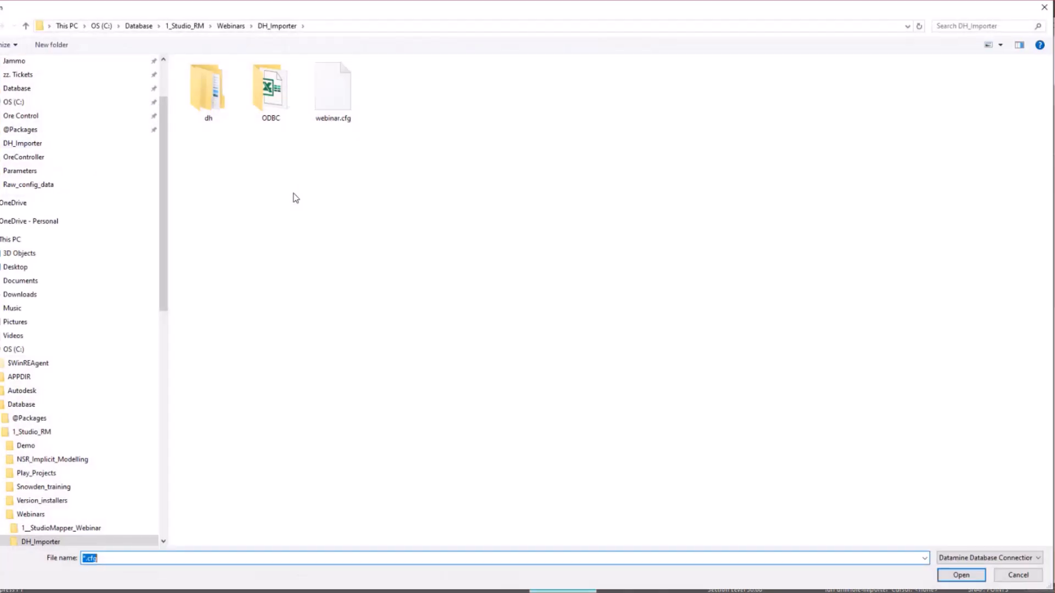
{"action": "left_click", "coordinate": [342, 104]}
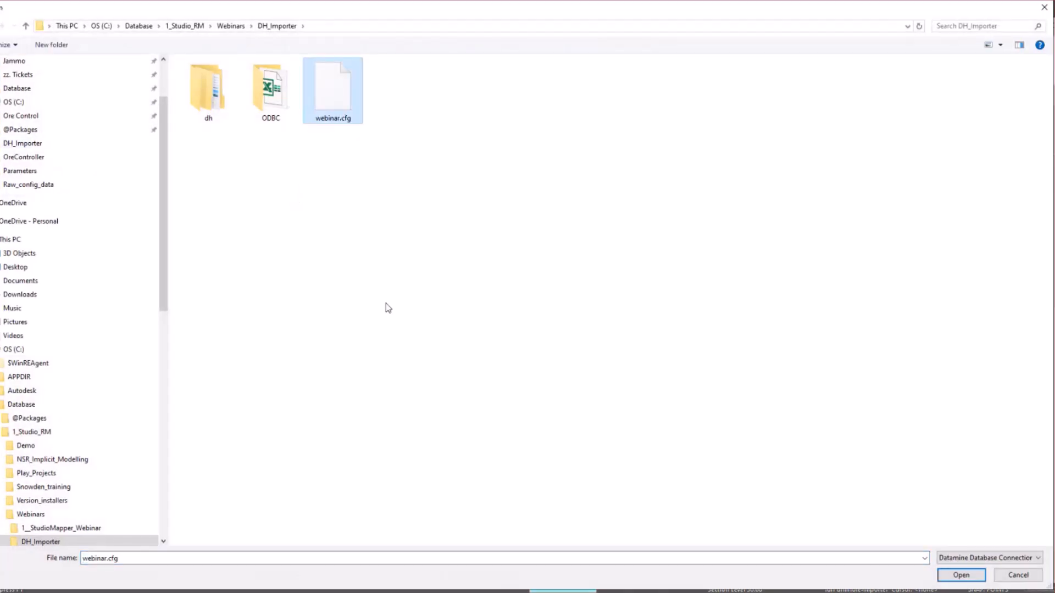
{"action": "left_click", "coordinate": [961, 574]}
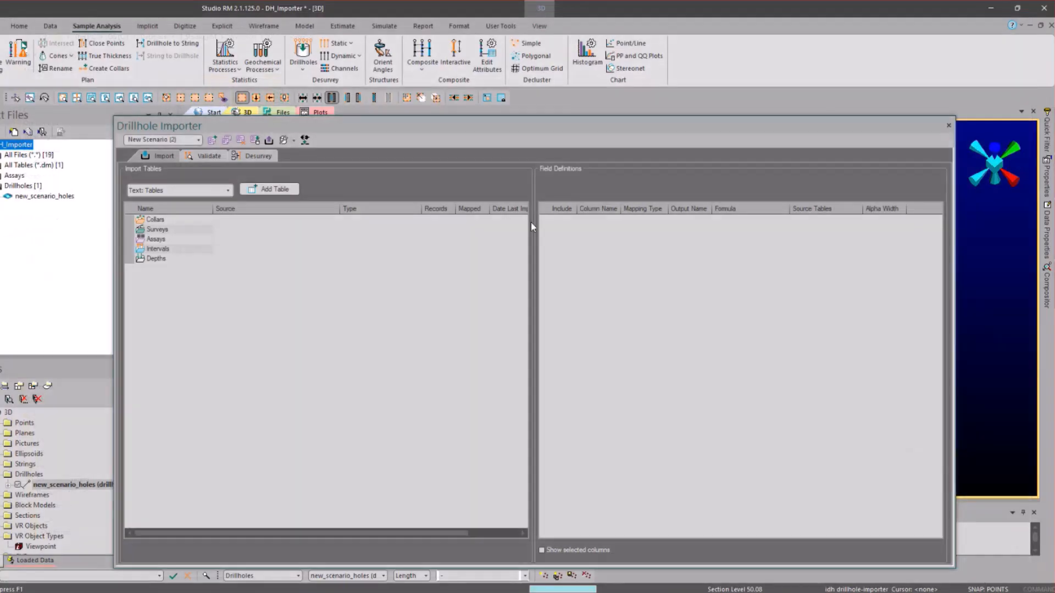
Step: Import the Assays$, Collars$, Lithology$, Surveys$ and Zones$ tables through the DH_importer connection, and widen the Source column
{"action": "left_click", "coordinate": [227, 191]}
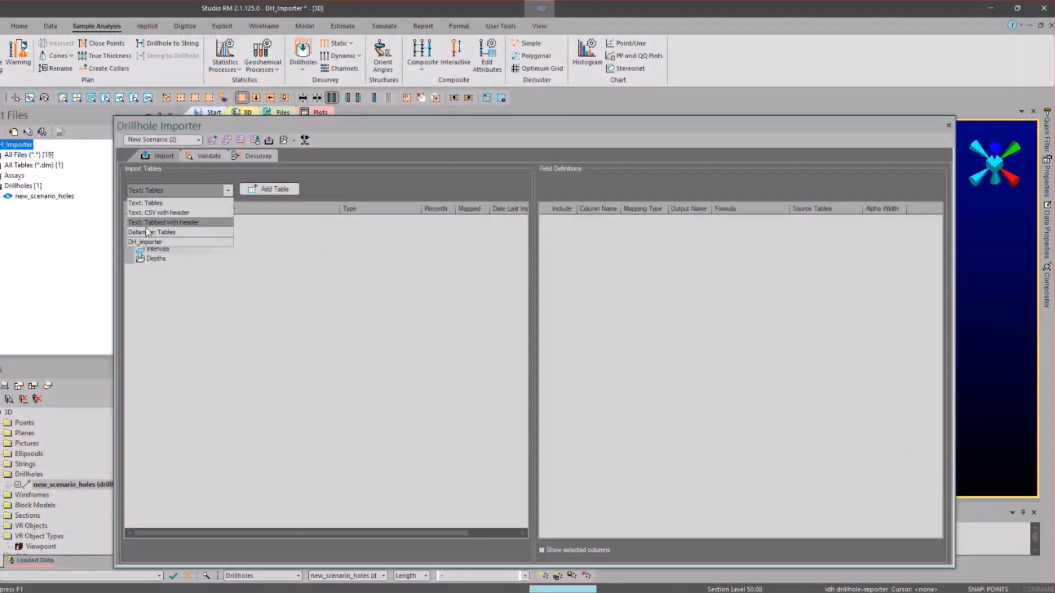
{"action": "left_click", "coordinate": [146, 242]}
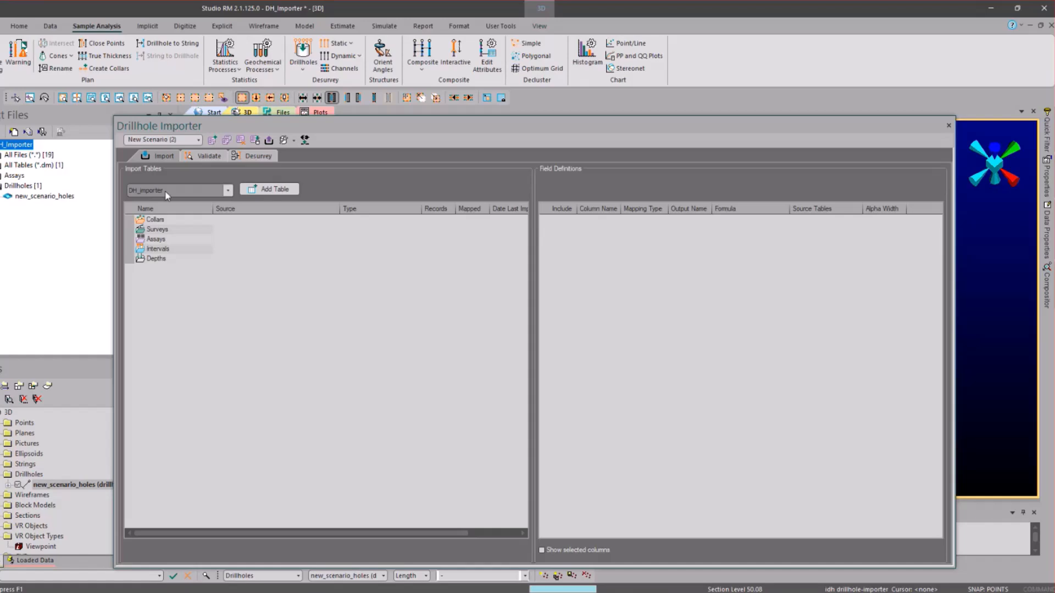
{"action": "left_click", "coordinate": [278, 189]}
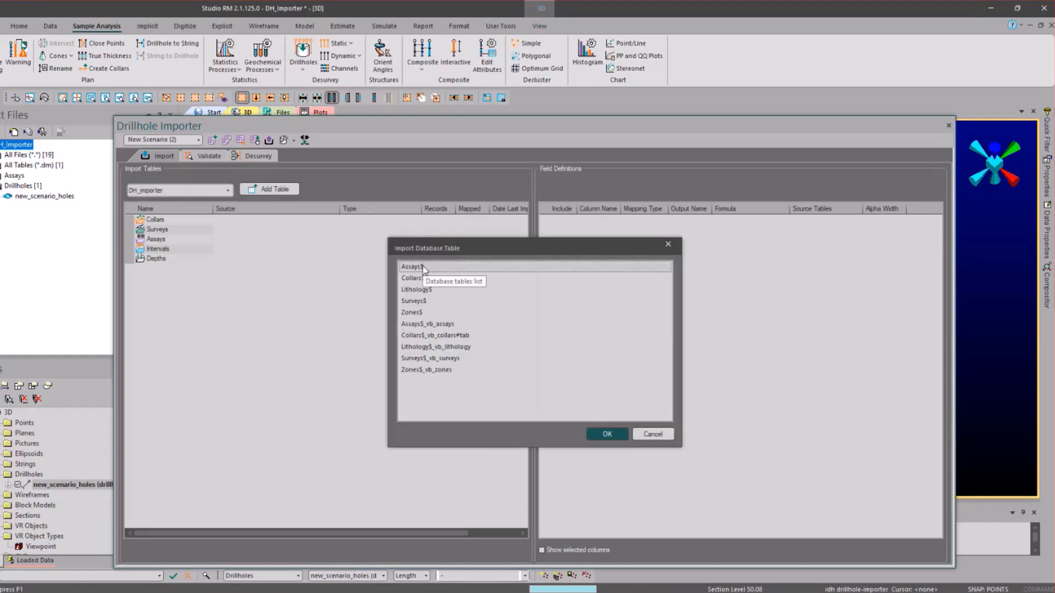
{"action": "left_click", "coordinate": [428, 266]}
{"action": "left_click", "coordinate": [424, 312], "text": "ctrl"}
{"action": "left_click", "coordinate": [425, 300], "text": "ctrl"}
{"action": "left_click", "coordinate": [424, 289], "text": "ctrl"}
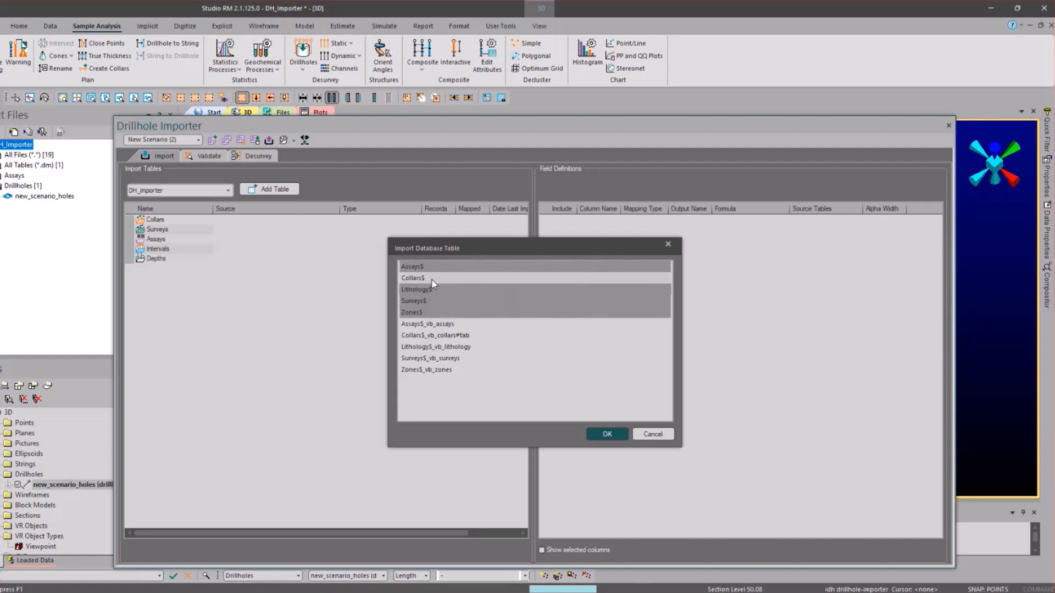
{"action": "left_click", "coordinate": [420, 278], "text": "ctrl"}
{"action": "left_click", "coordinate": [615, 437]}
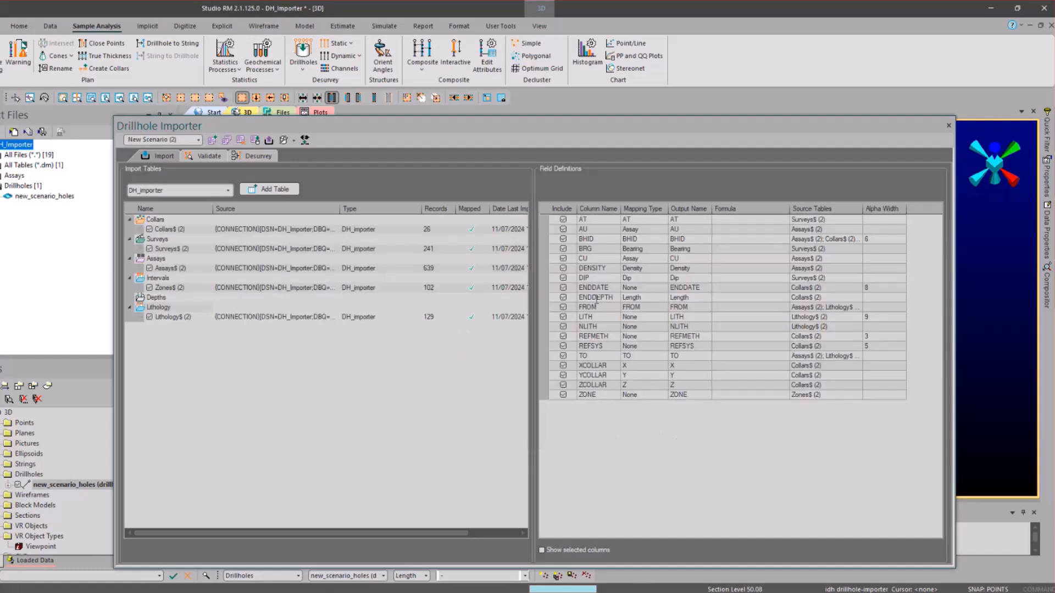
{"action": "left_click_drag", "start_coordinate": [338, 213], "coordinate": [372, 209]}
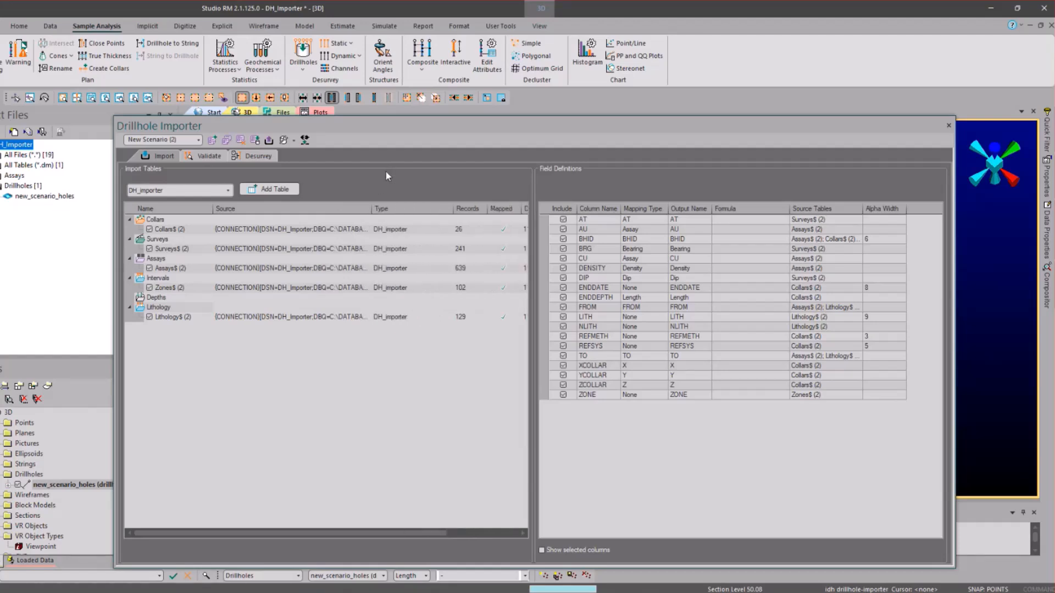
Step: Import the saved Datamine scenario file webinar.dmahsv from the DH_Importer folder
{"action": "left_click", "coordinate": [255, 142]}
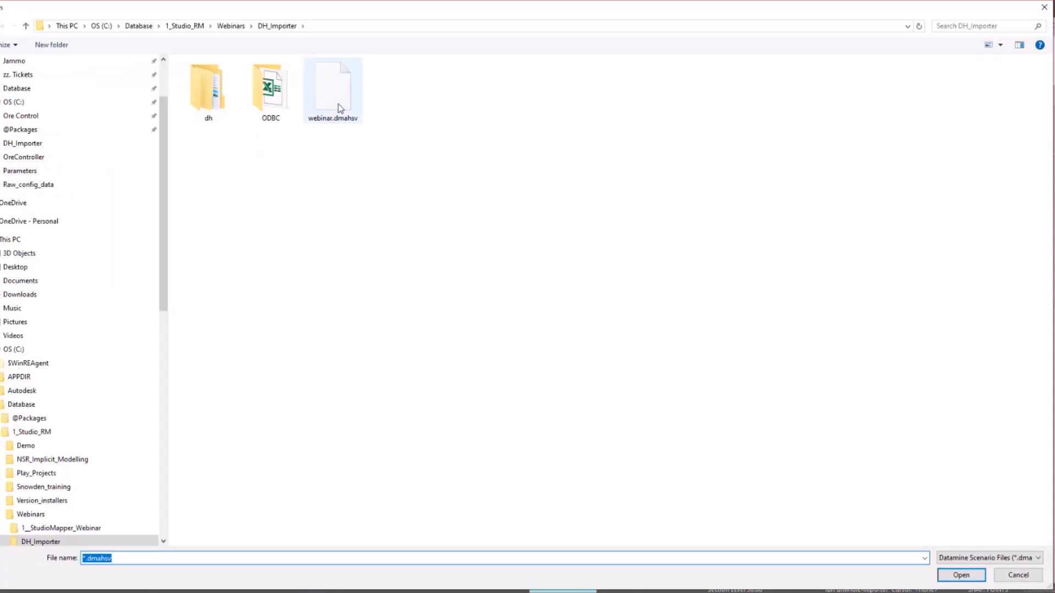
{"action": "left_click", "coordinate": [338, 108]}
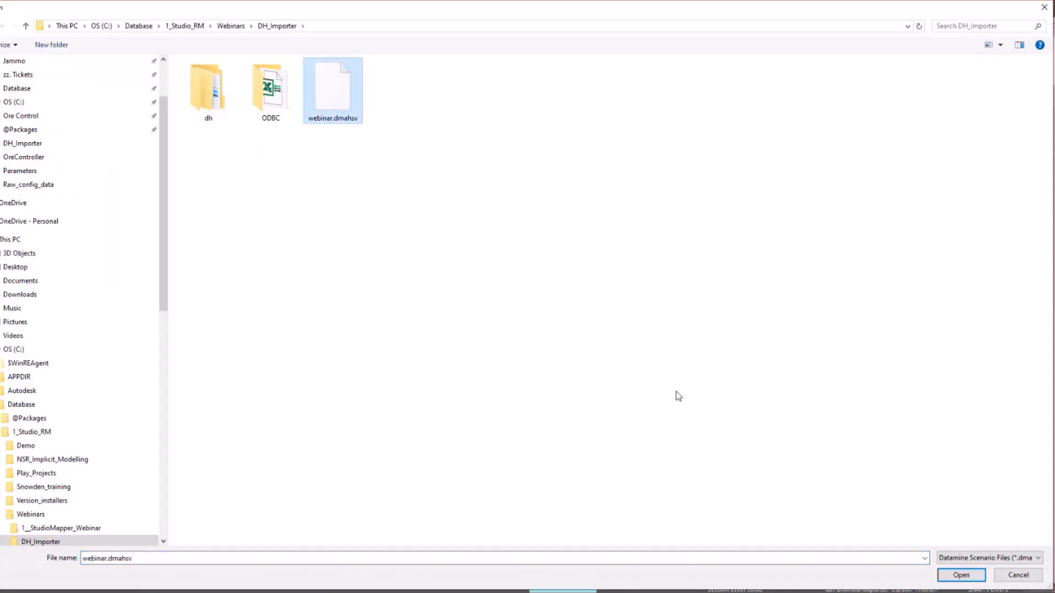
{"action": "left_click", "coordinate": [979, 577]}
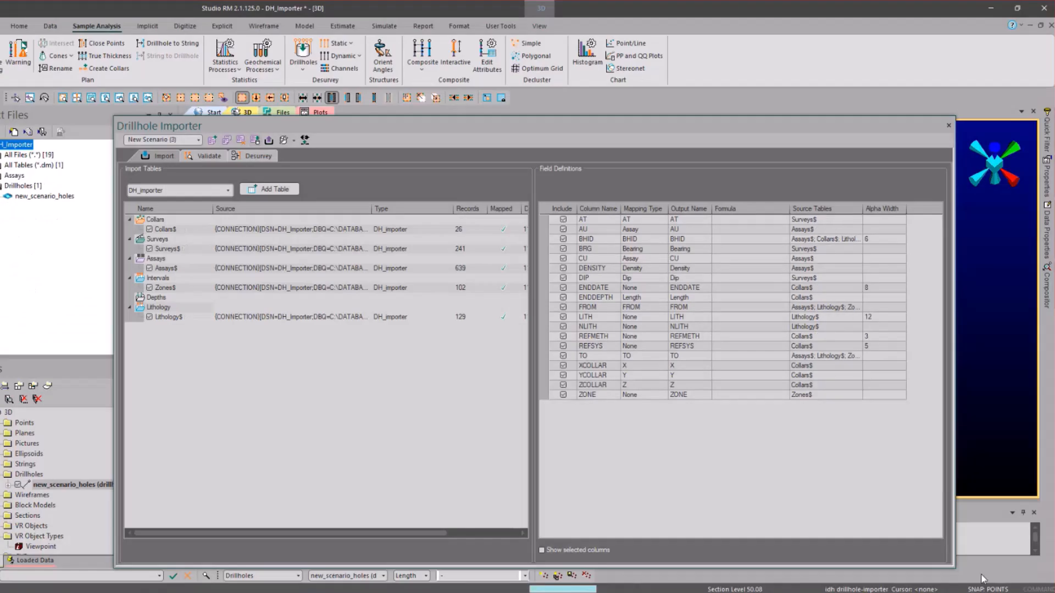
Step: Review the imported scenario's Collars and Assays validation results, return to its import tables, and reposition the Drillhole Importer window
{"action": "left_click", "coordinate": [195, 156]}
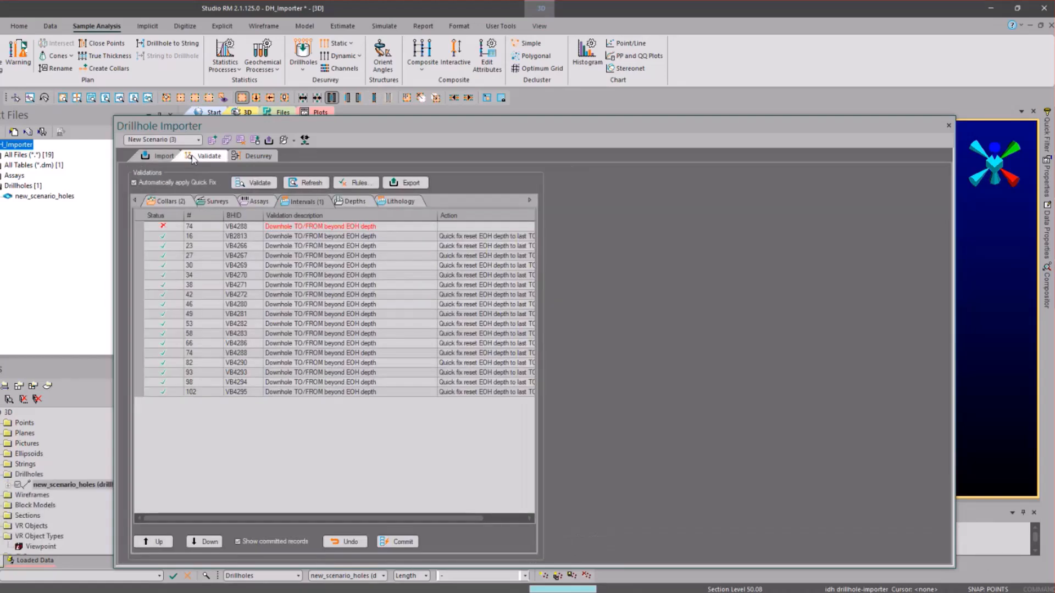
{"action": "left_click", "coordinate": [162, 199]}
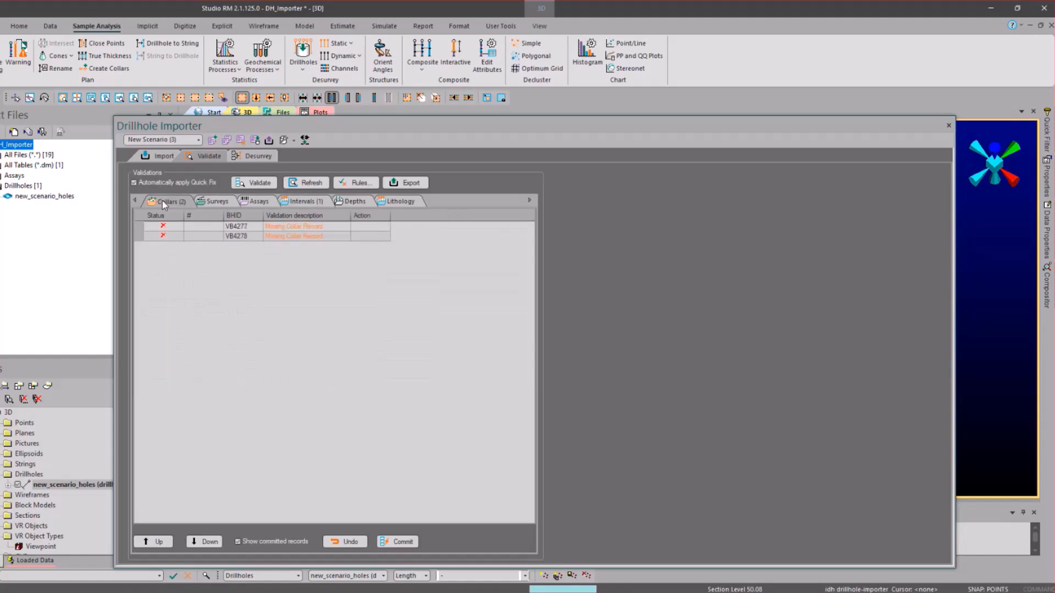
{"action": "left_click", "coordinate": [269, 203]}
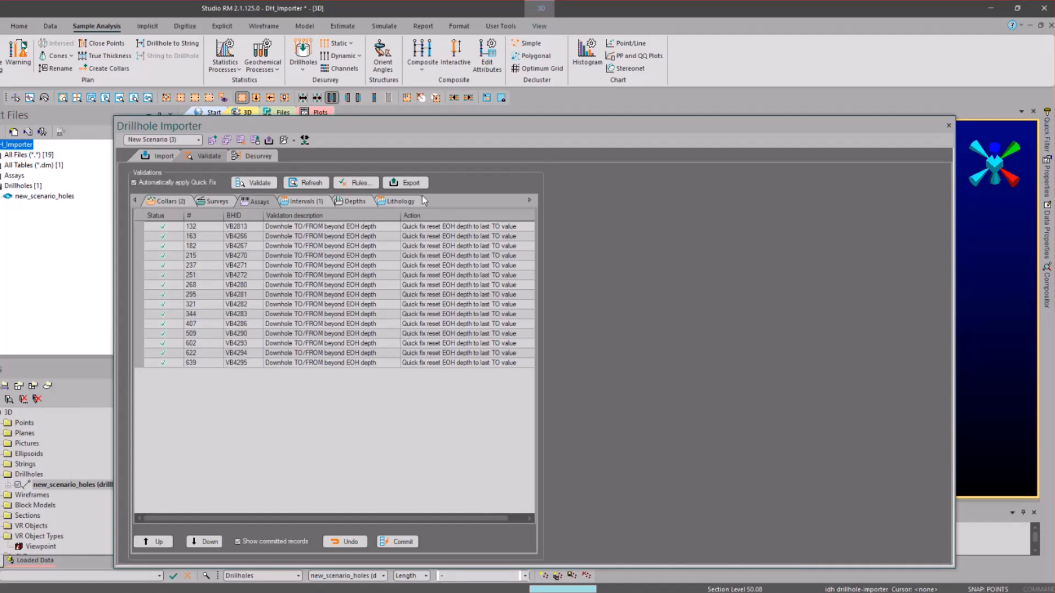
{"action": "left_click", "coordinate": [164, 157]}
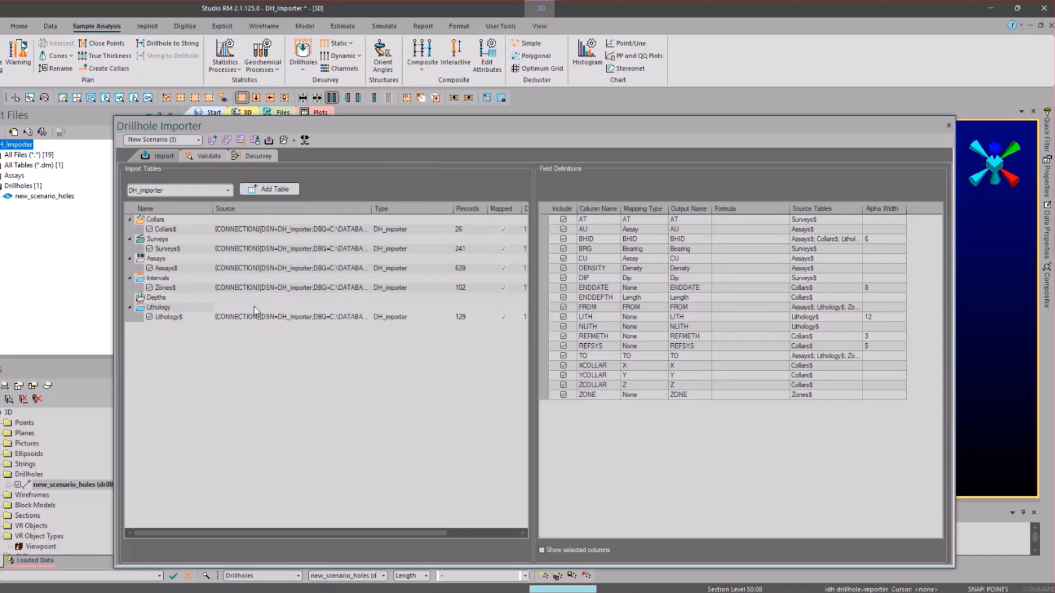
{"action": "left_click_drag", "start_coordinate": [743, 124], "coordinate": [746, 109]}
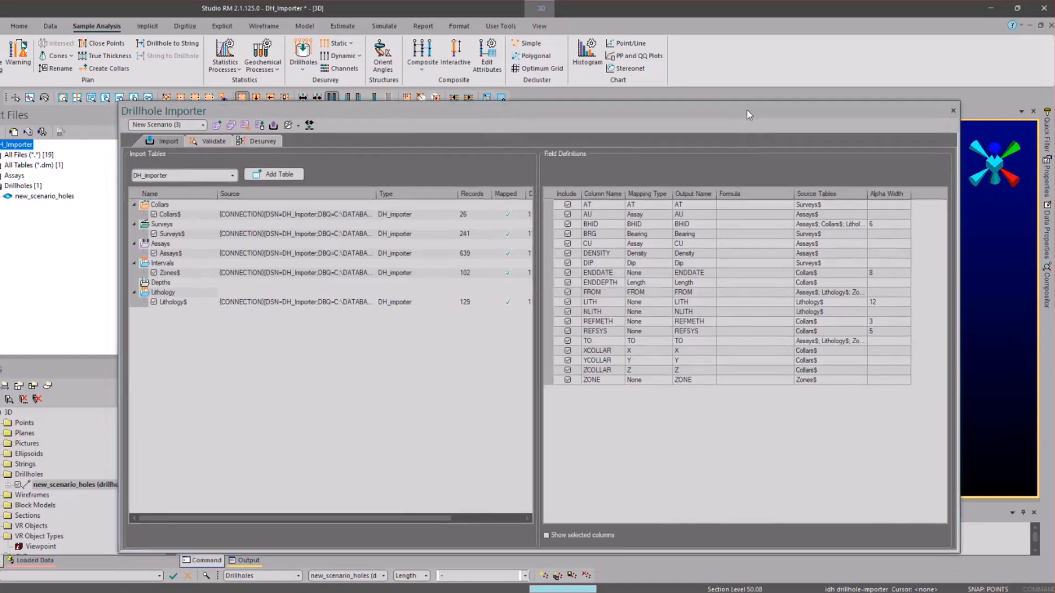